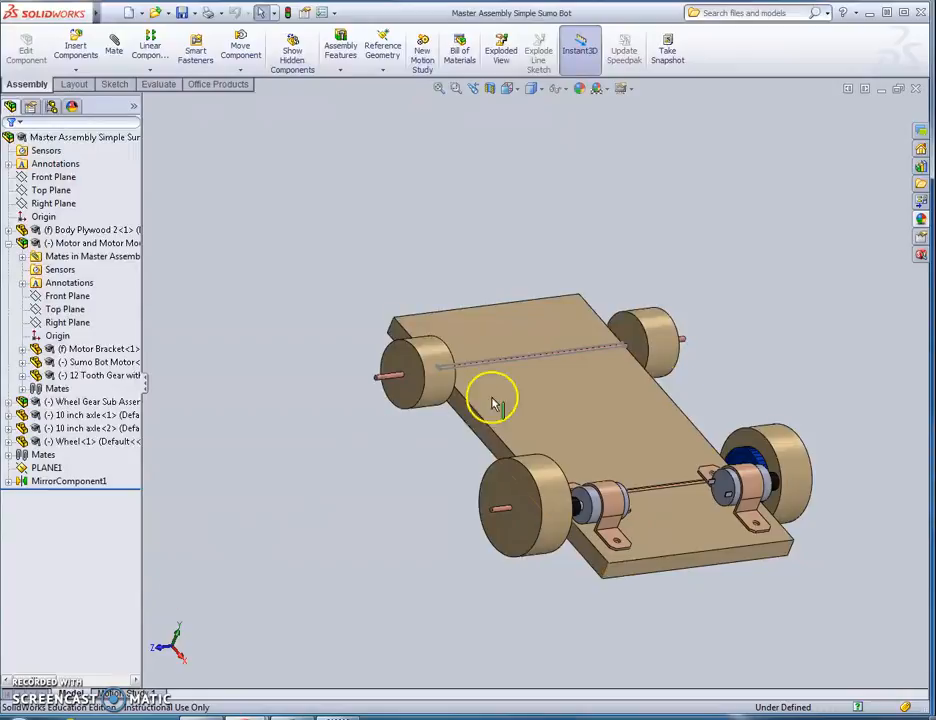
# Compare the simple sumo bot's motor and wheel gearing with the compound gear train and axles in Master Assembly
pyautogui.moveTo(807, 364); pyautogui.dragTo(705, 425, button='middle')
pyautogui.scroll(-5, 418, 551)
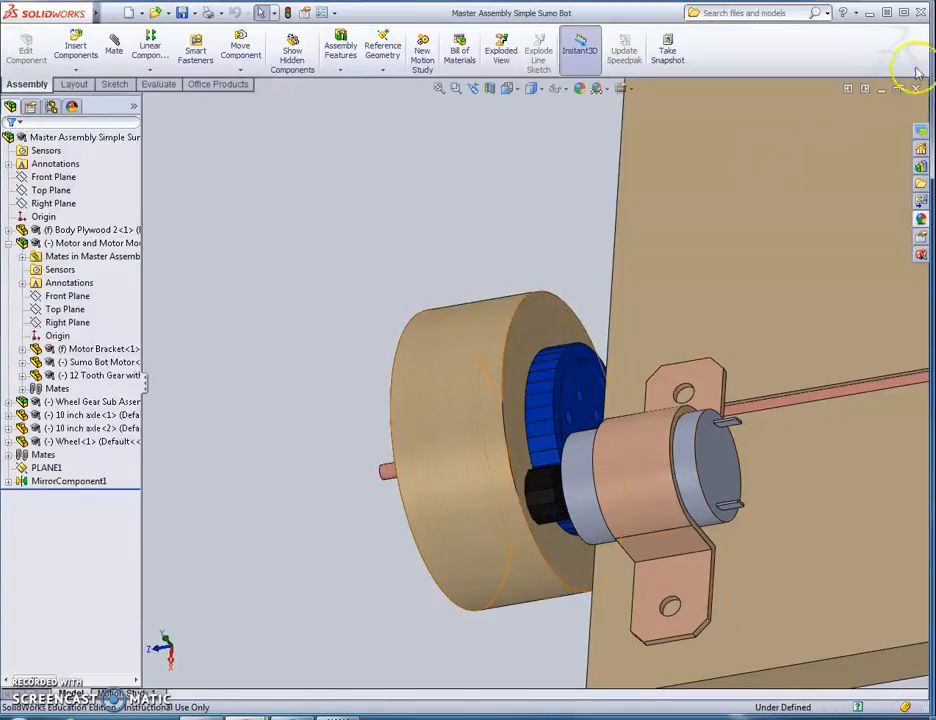
pyautogui.click(881, 89)
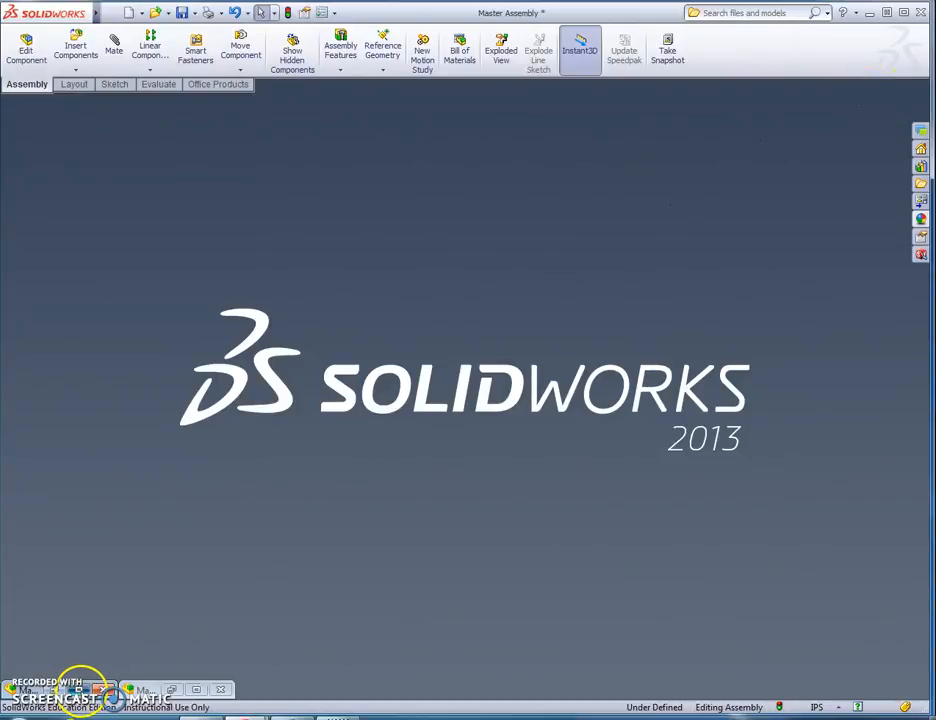
pyautogui.doubleClick(80, 688)
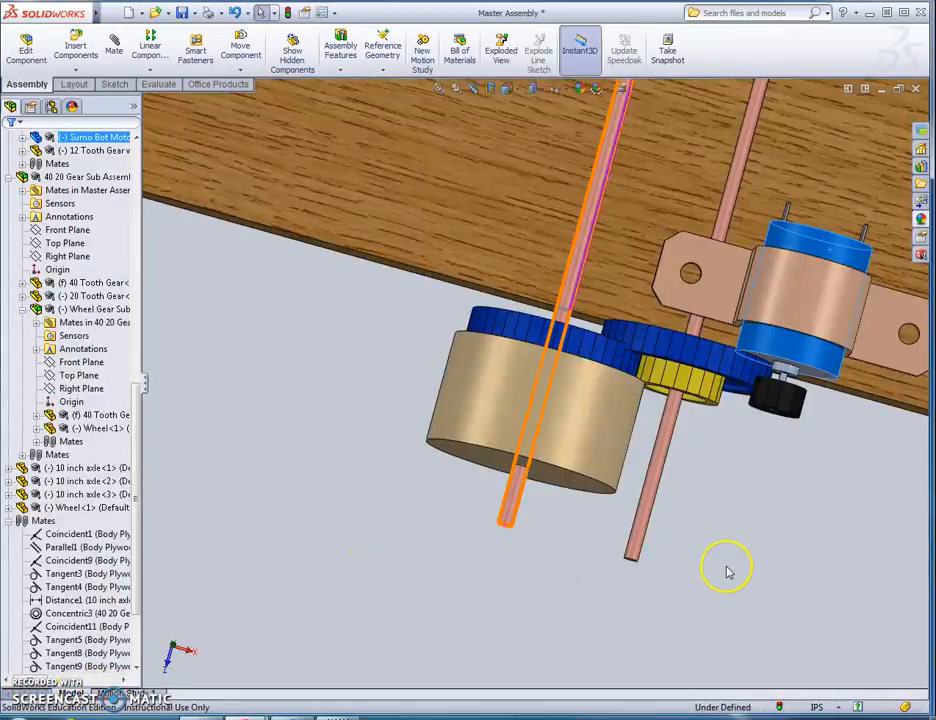
pyautogui.moveTo(706, 460)
pyautogui.mouseDown(button='middle')
pyautogui.moveTo(706, 447)
pyautogui.moveTo(707, 456)
pyautogui.mouseUp(button='middle')
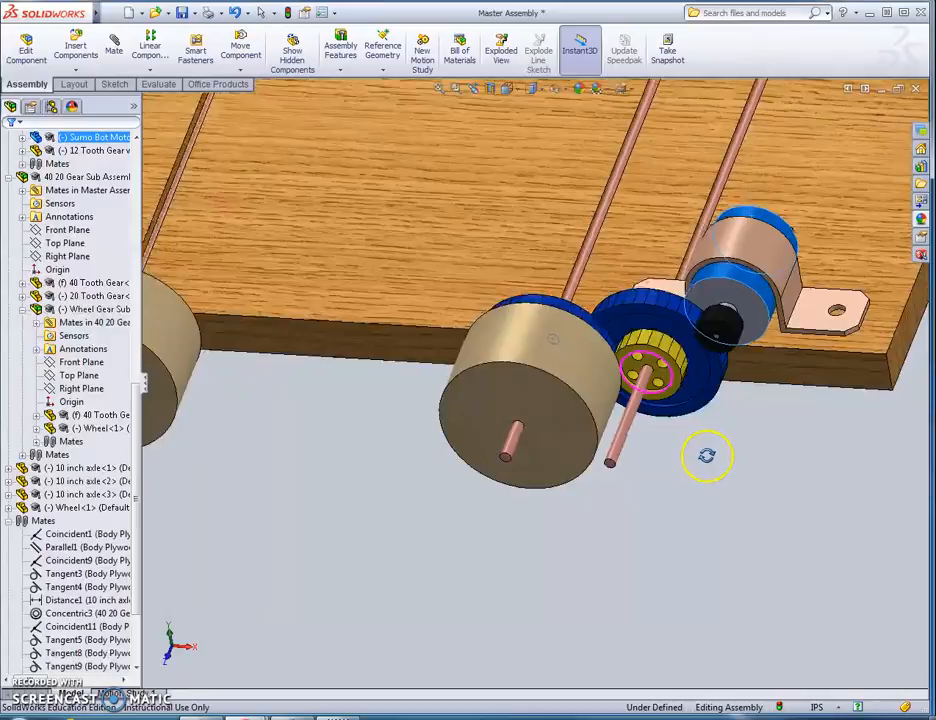
pyautogui.scroll(-4, 643, 272)
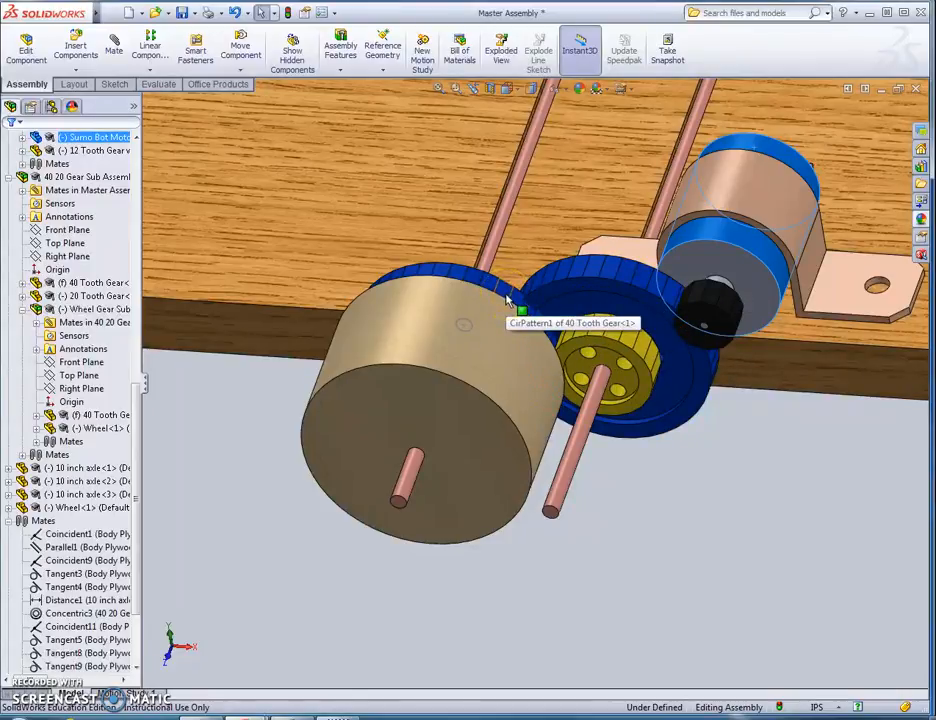
pyautogui.moveTo(710, 432); pyautogui.dragTo(742, 522, button='middle')
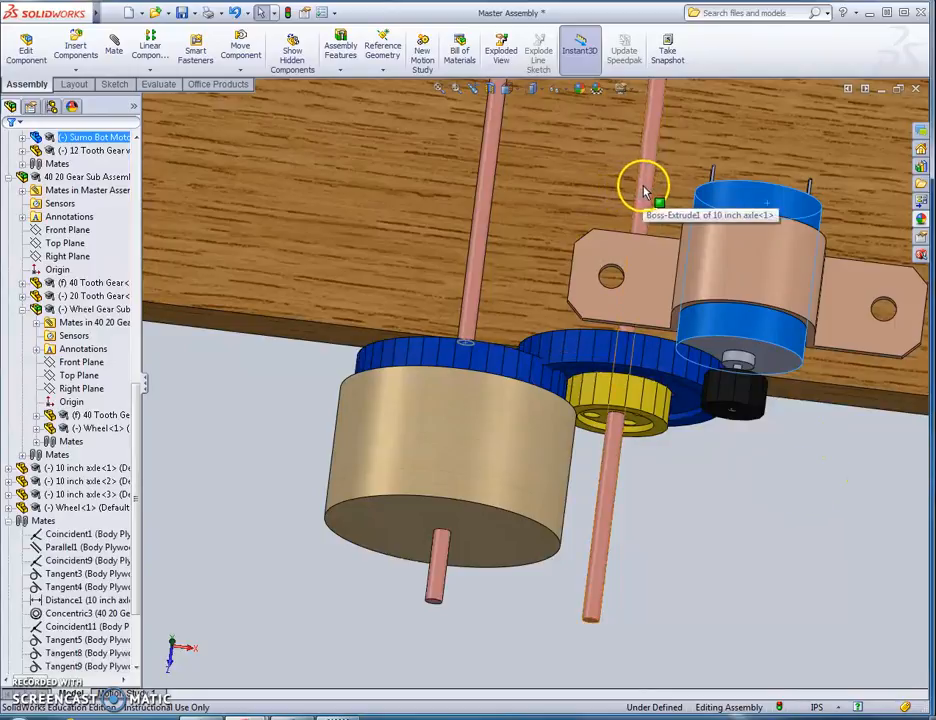
pyautogui.click(485, 198)
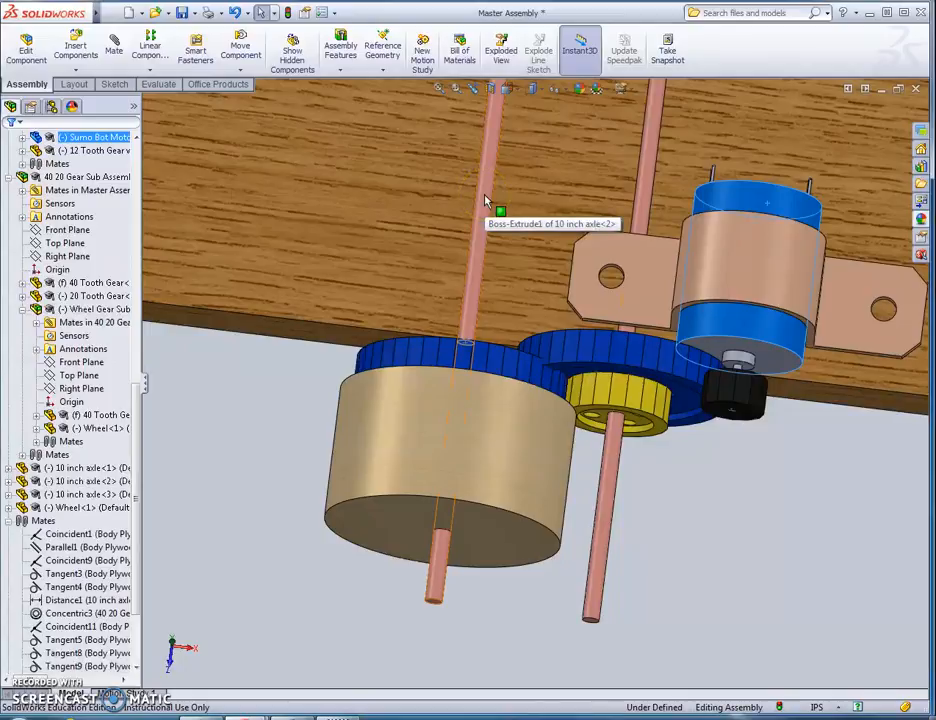
pyautogui.click(488, 217)
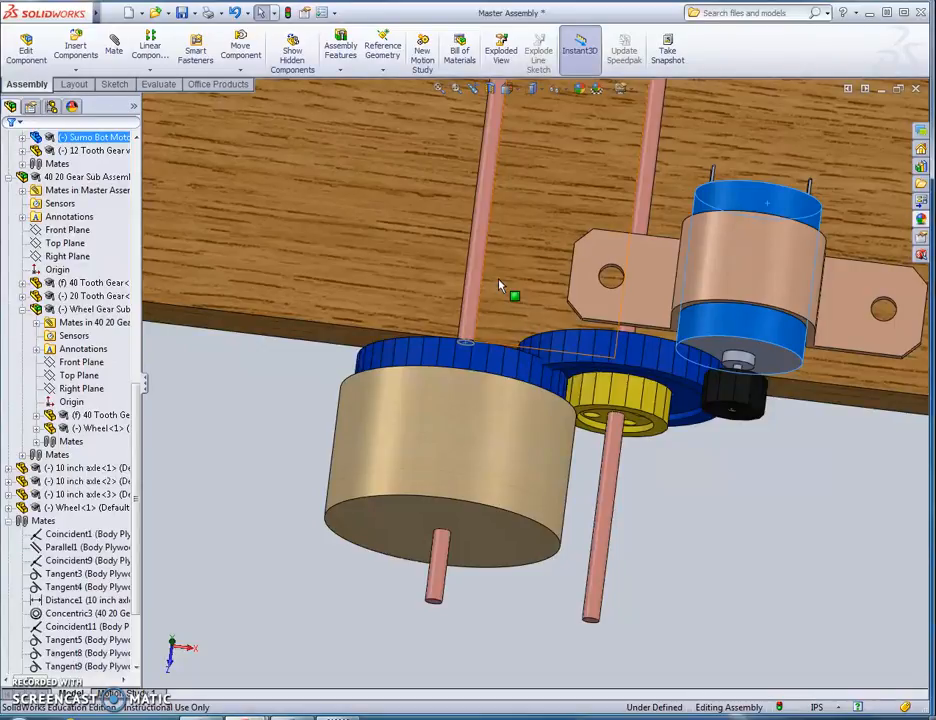
pyautogui.click(641, 190)
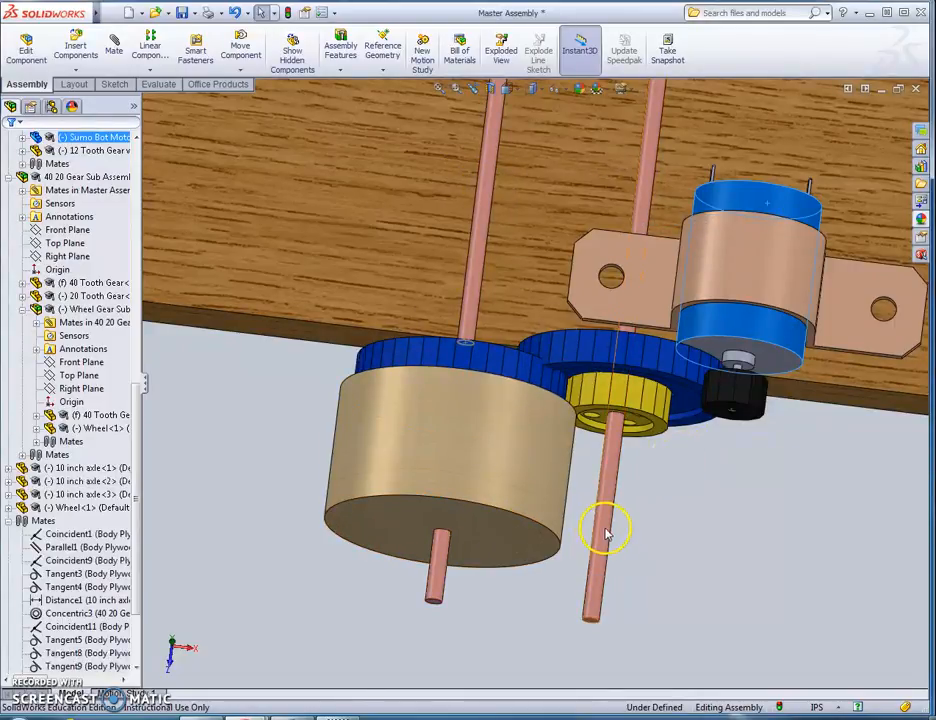
# Return to Master Assembly Simple Sumo Bot and examine the whole robot from above
pyautogui.click(881, 88)
pyautogui.click(197, 690)
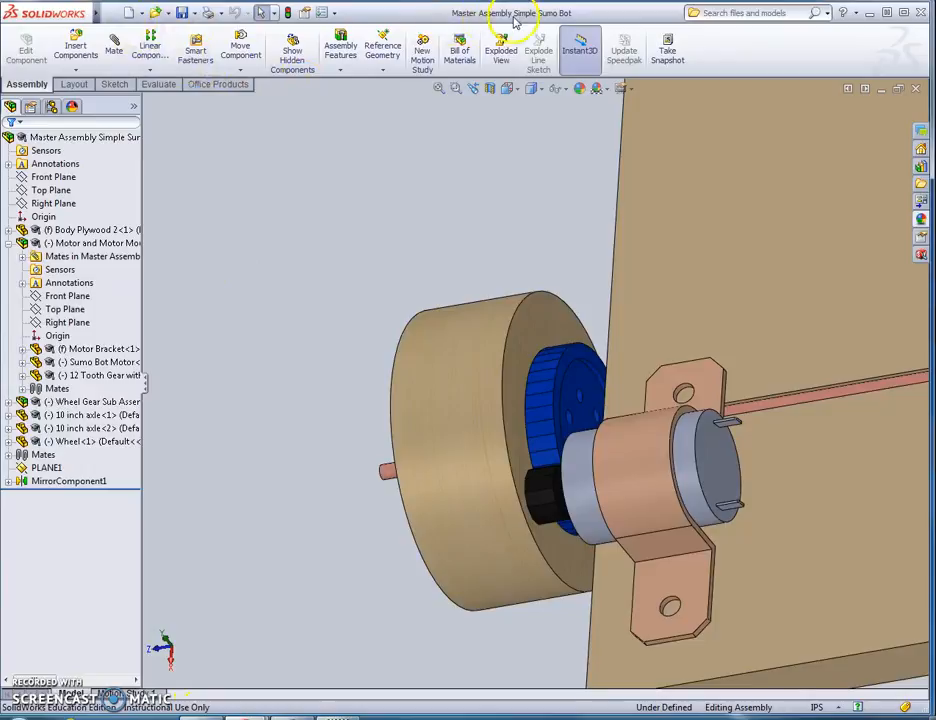
pyautogui.scroll(4, 603, 243)
pyautogui.moveTo(328, 307); pyautogui.dragTo(425, 302, button='middle')
pyautogui.scroll(3, 528, 295)
pyautogui.scroll(2, 530, 295)
pyautogui.moveTo(750, 303); pyautogui.dragTo(696, 309, button='middle')
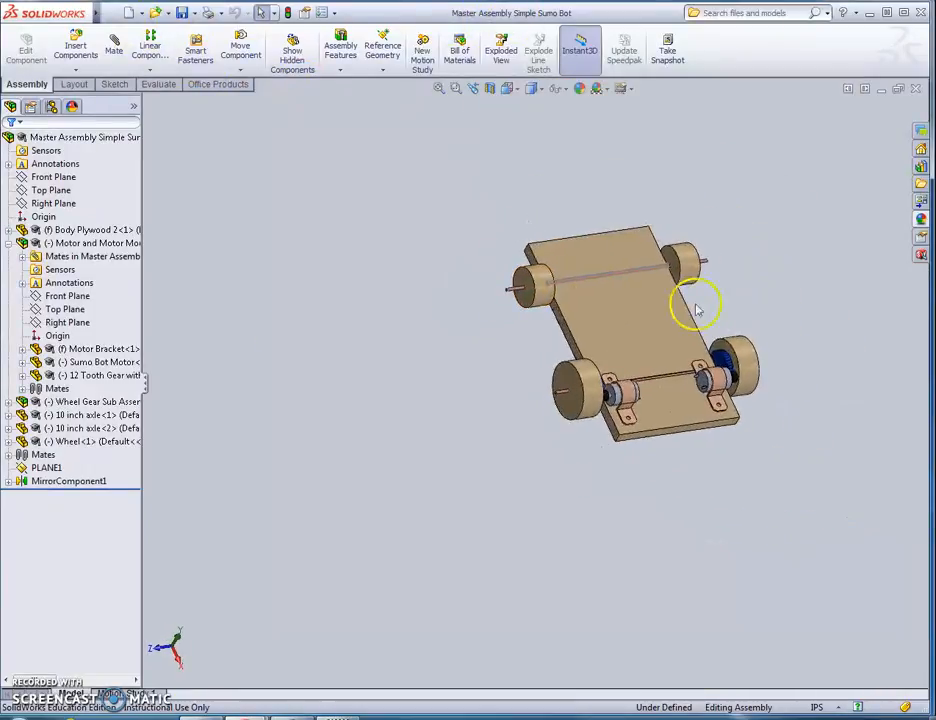
# Save the assembly under the new name Master Assembly 2 Complex Sumo in the Unit 4 Sumo folder
pyautogui.click(36, 483)
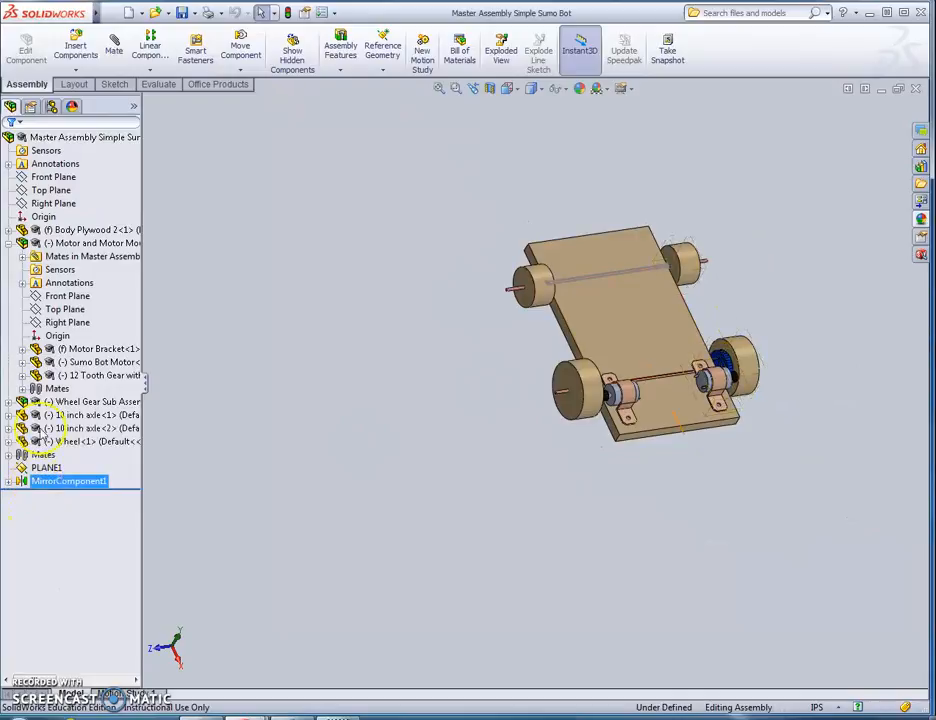
pyautogui.click(191, 12)
pyautogui.click(216, 45)
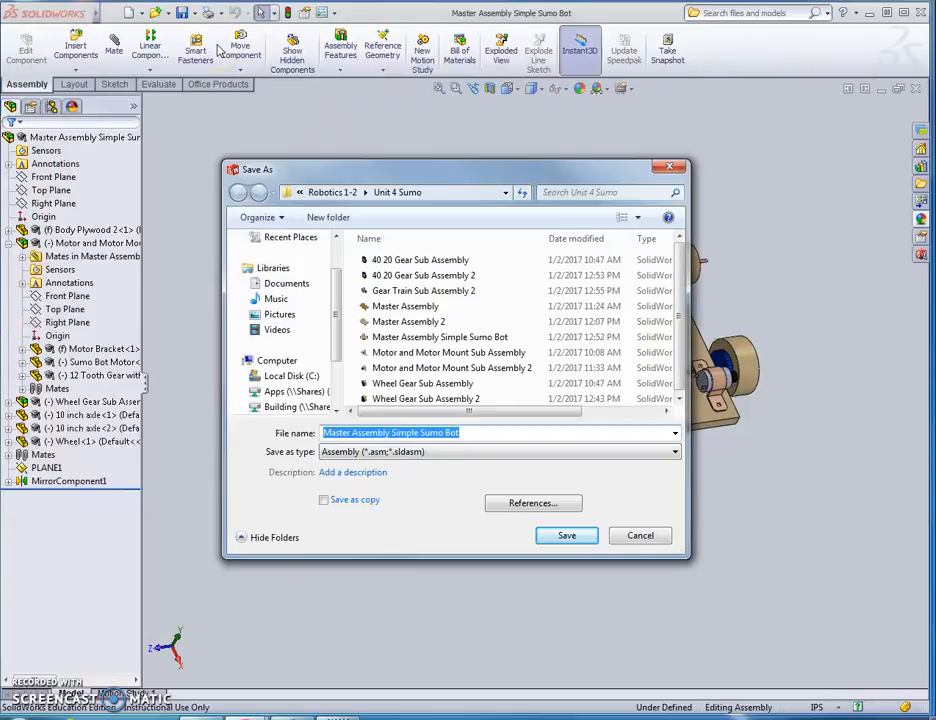
pyautogui.write('Master Ass')
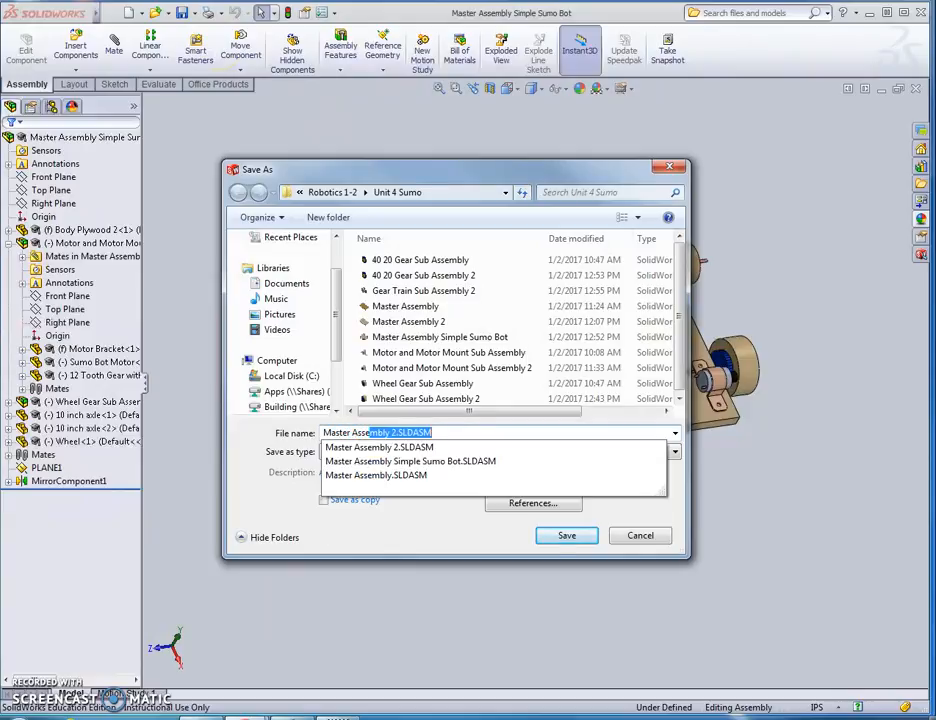
pyautogui.write('embly ')
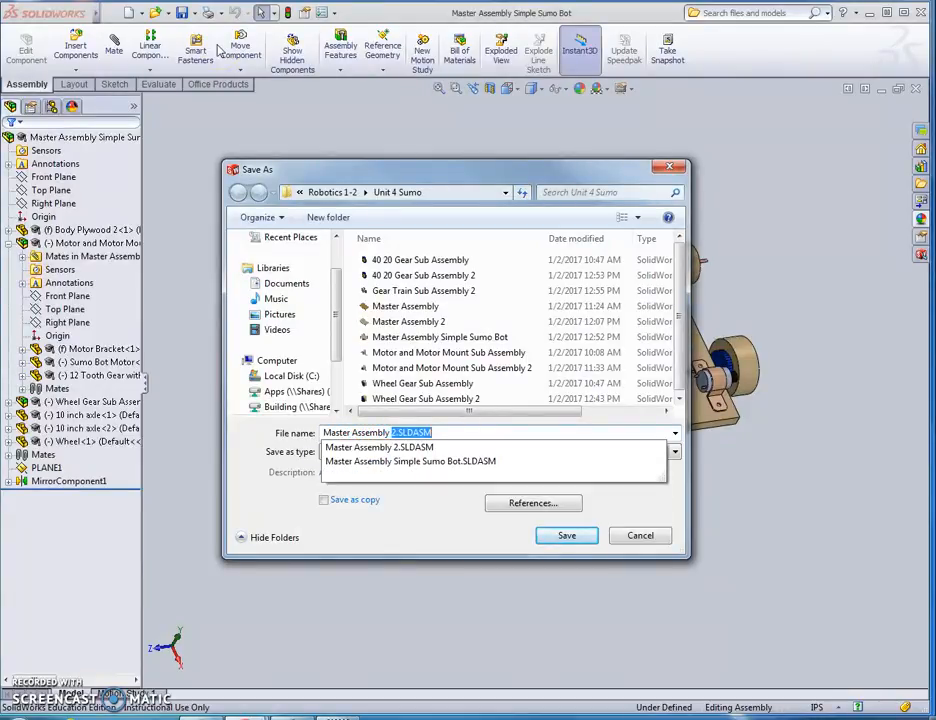
pyautogui.write('2 Complex Sumo')
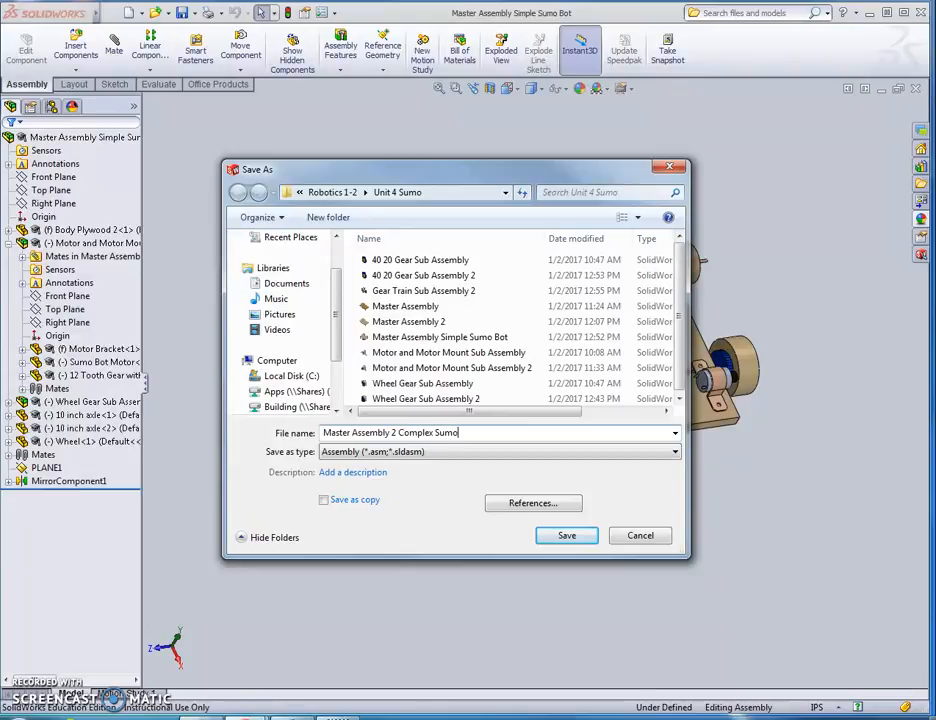
pyautogui.press('Return')
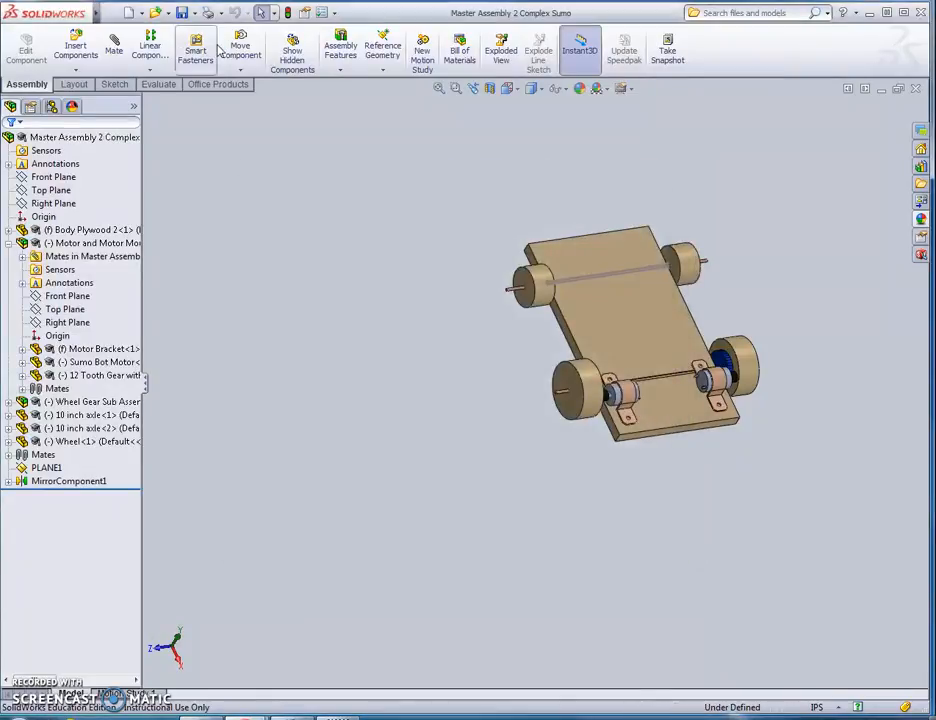
# Delete the MirrorComponent1 feature together with its dependent mirrored wheel, motor mount and wheel gear components
pyautogui.click(55, 484)
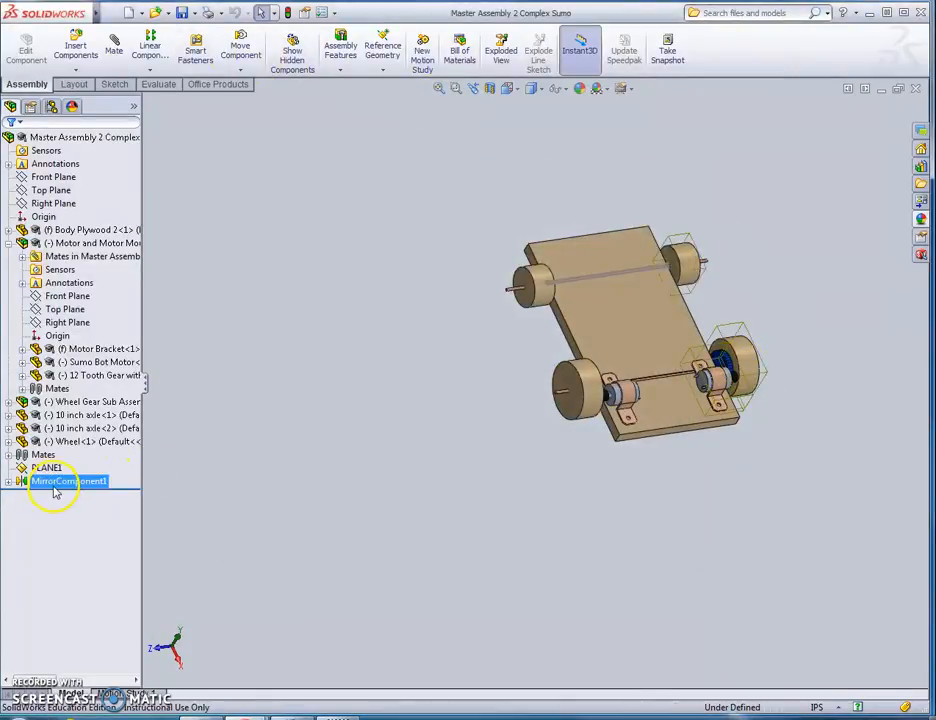
pyautogui.rightClick(52, 486)
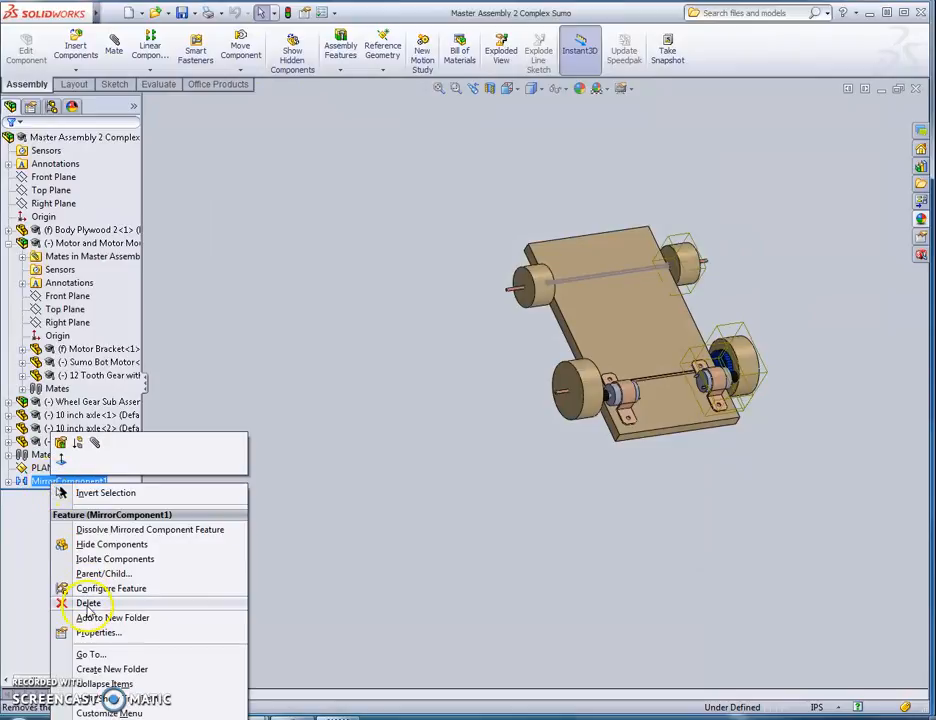
pyautogui.click(60, 604)
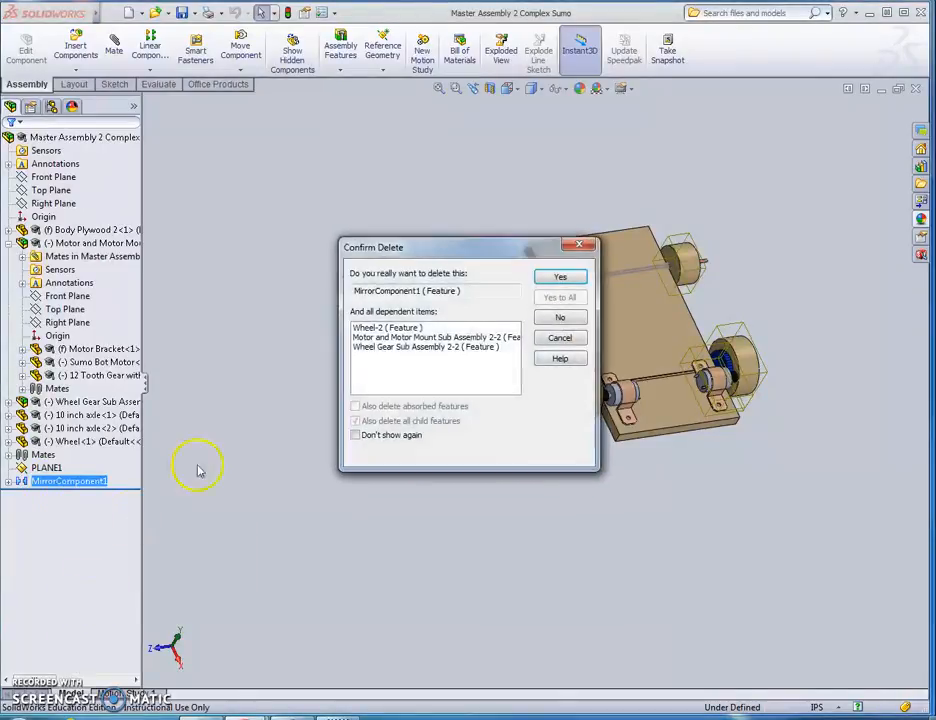
pyautogui.click(559, 277)
# Delete the reference plane PLANE1 from the assembly
pyautogui.click(46, 468)
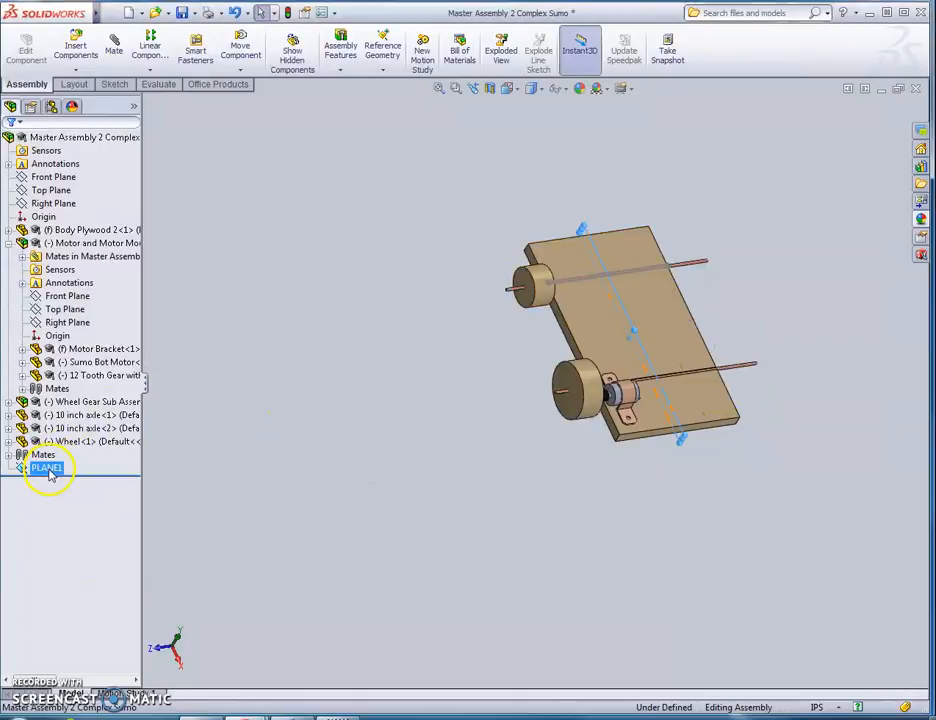
pyautogui.rightClick(48, 470)
pyautogui.click(115, 564)
pyautogui.click(557, 278)
# Delete the Wheel Gear Sub Assembly 2 component and its dependent mates from the motor-side axle
pyautogui.click(587, 386)
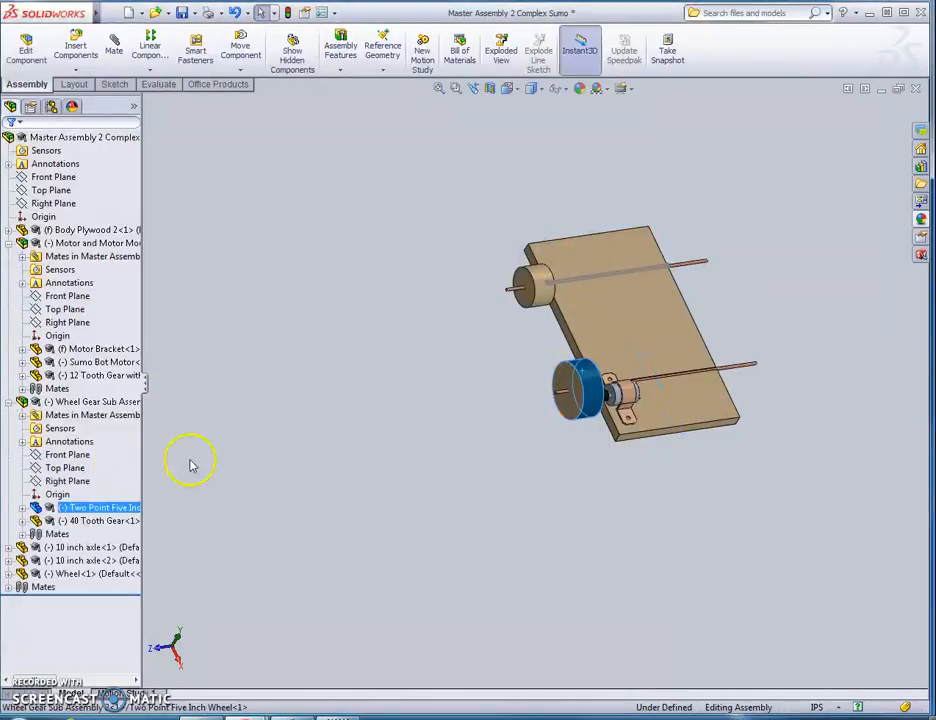
pyautogui.click(90, 401)
pyautogui.moveTo(435, 518); pyautogui.dragTo(385, 505, button='middle')
pyautogui.rightClick(71, 403)
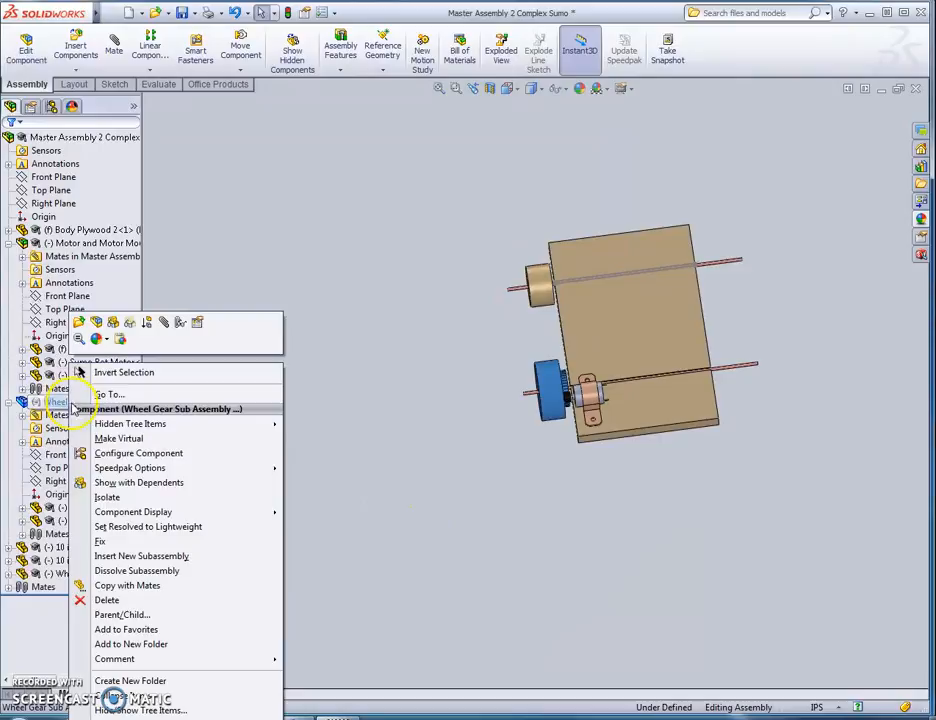
pyautogui.click(80, 600)
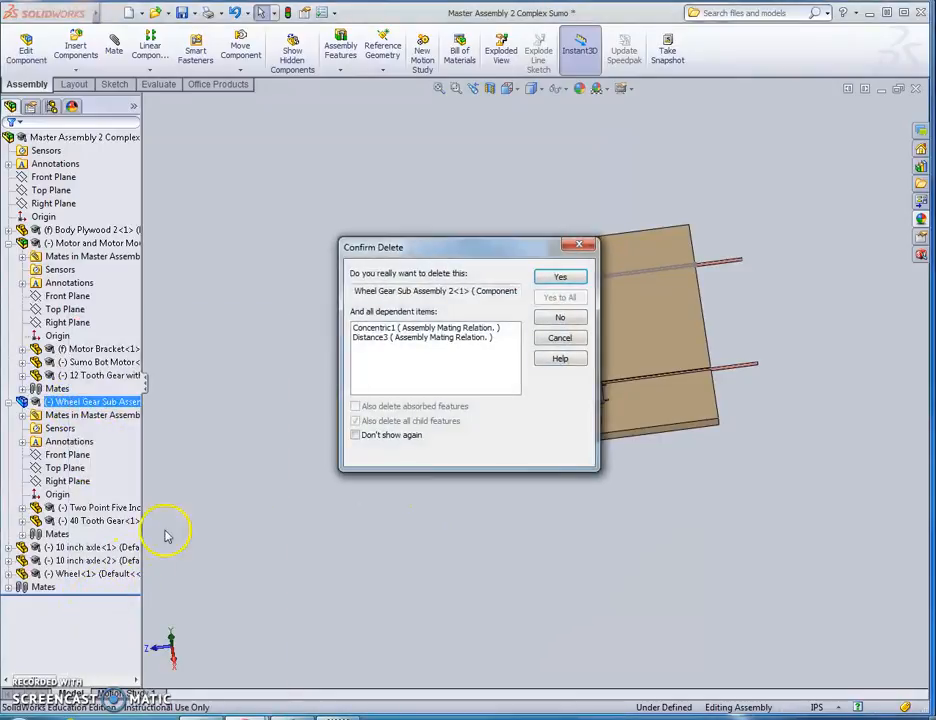
pyautogui.click(558, 277)
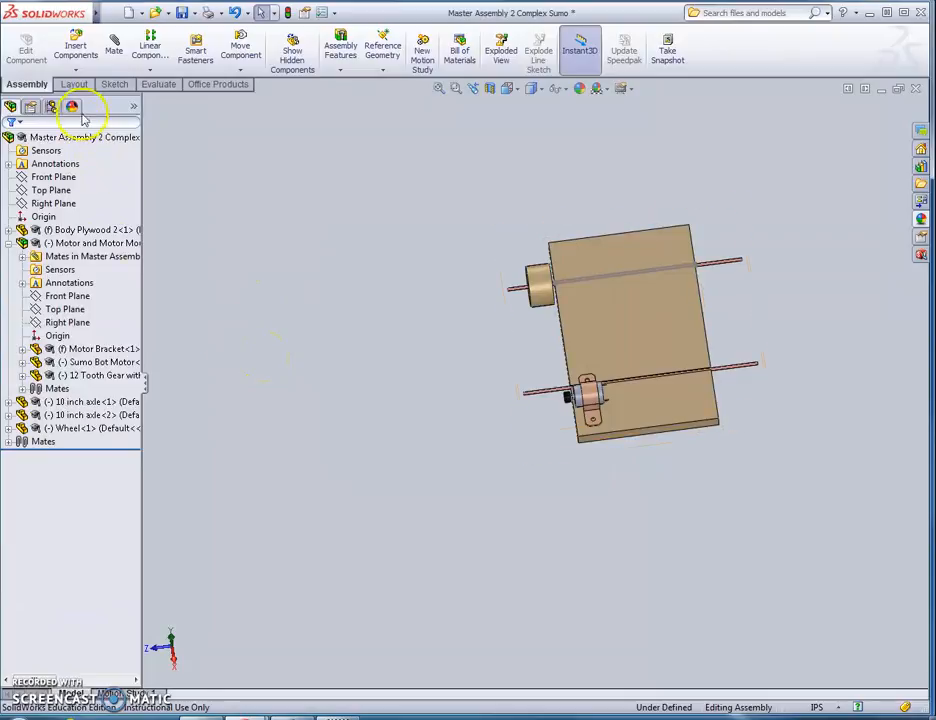
# Insert Gear Train Sub Assembly 2 into the assembly and place it beside the motor-side axle
pyautogui.click(77, 69)
pyautogui.click(78, 44)
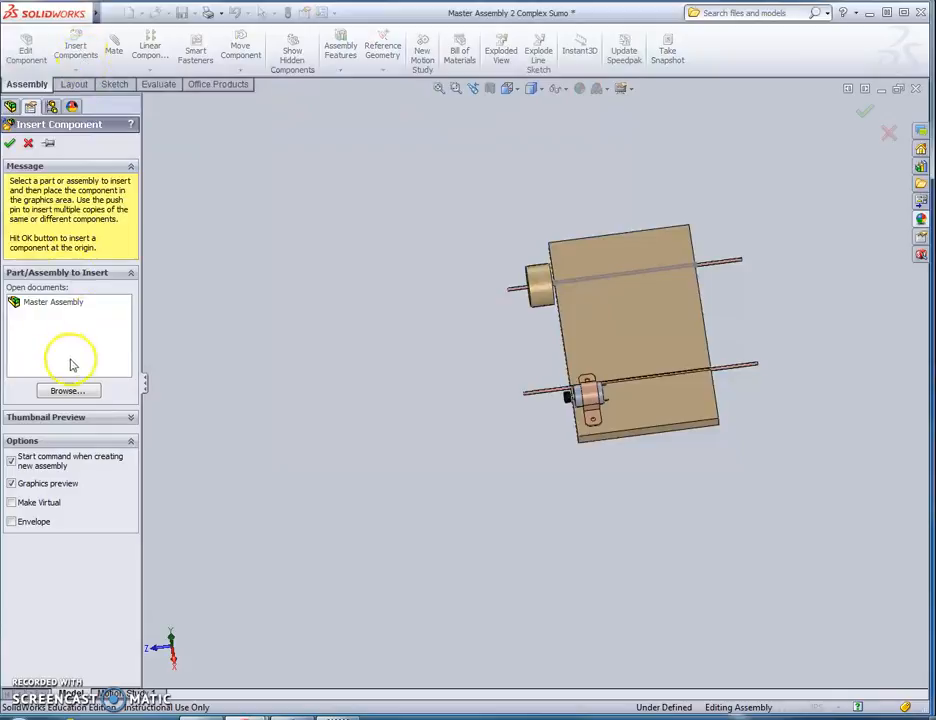
pyautogui.click(68, 391)
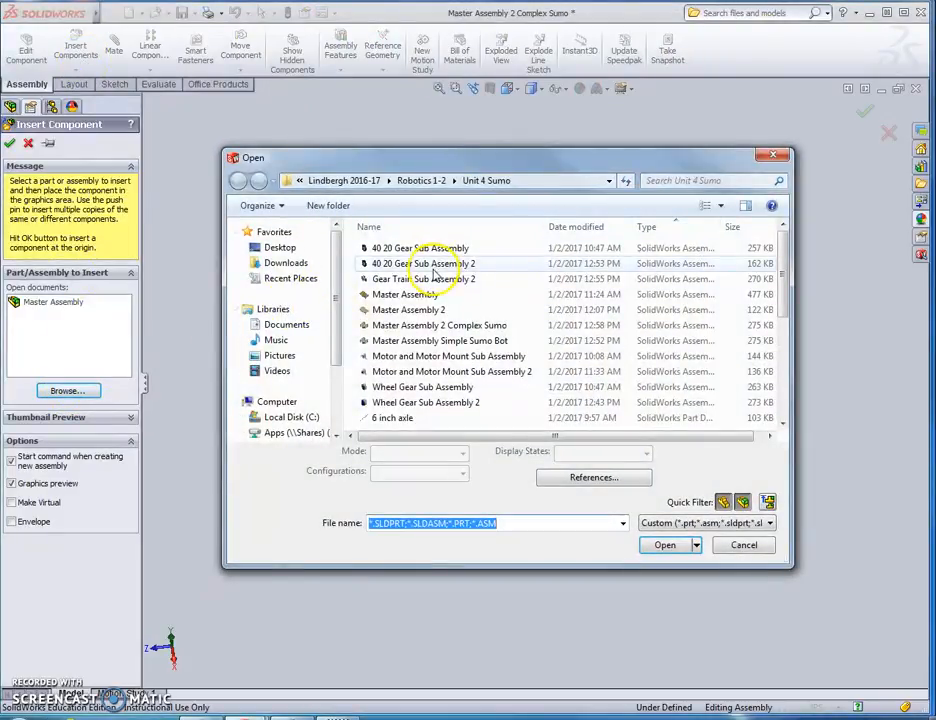
pyautogui.click(428, 280)
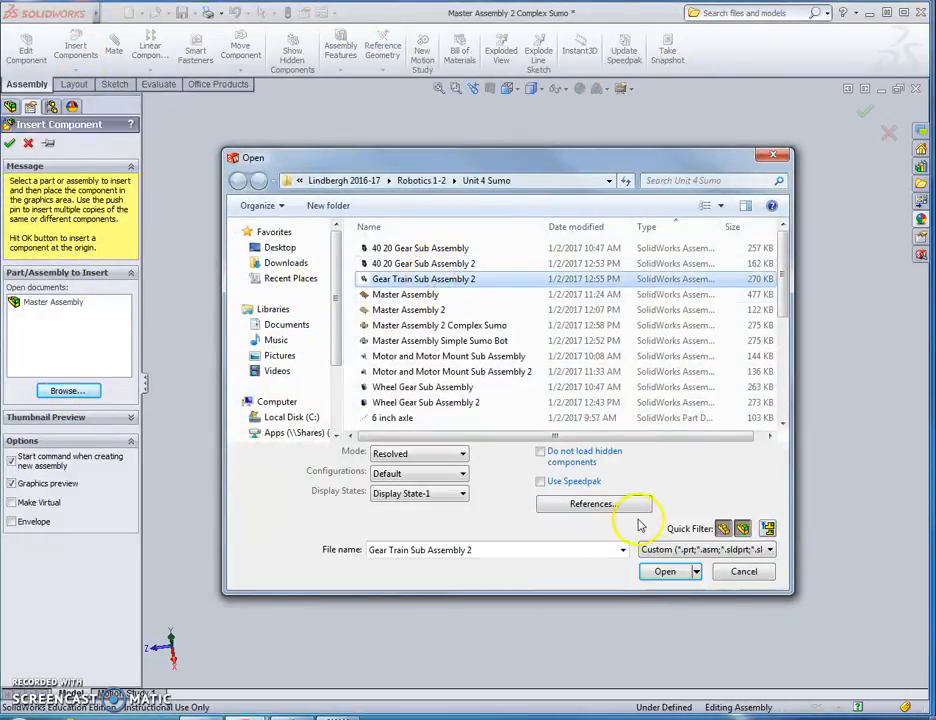
pyautogui.click(660, 570)
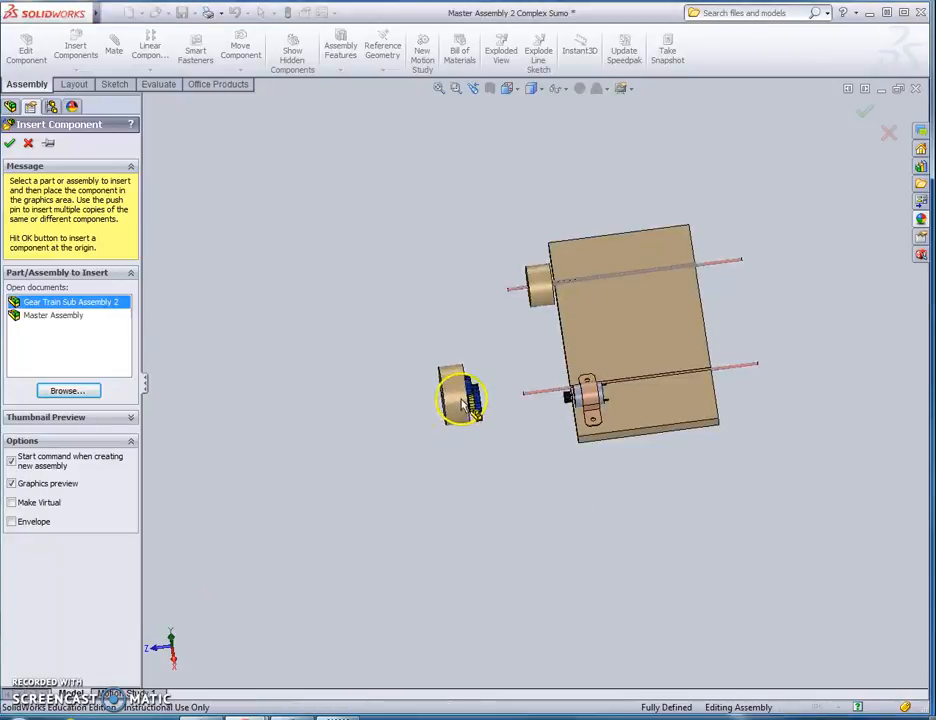
pyautogui.click(477, 400)
# Add a concentric mate between the centre hole of the 40-tooth gear joined to the yellow gear and the axle beside the motor
pyautogui.moveTo(483, 497); pyautogui.dragTo(461, 537, button='middle')
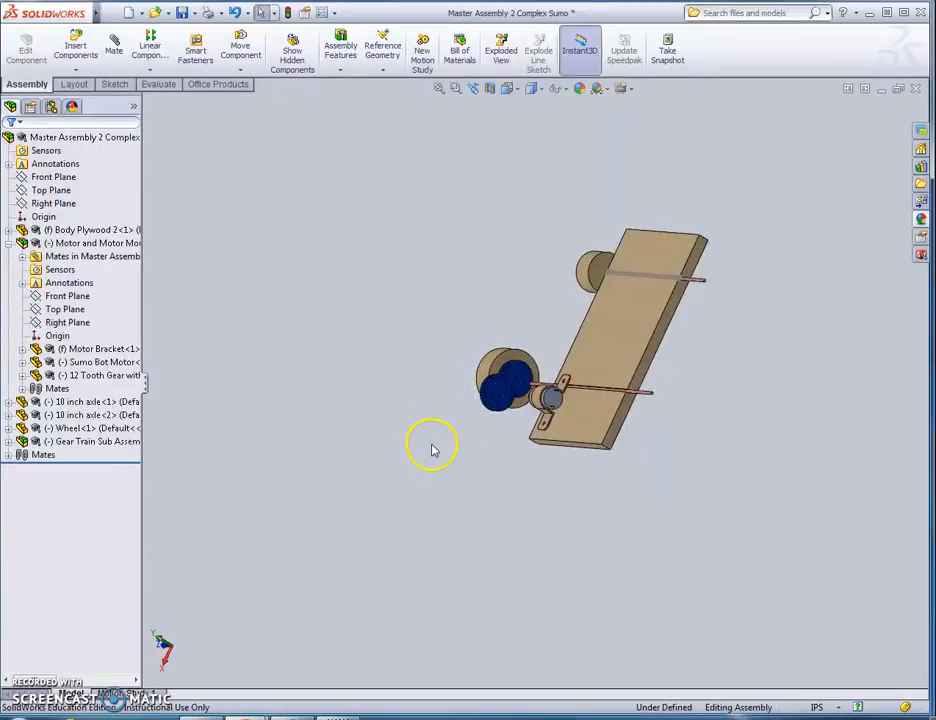
pyautogui.moveTo(432, 445); pyautogui.dragTo(529, 388, button='middle')
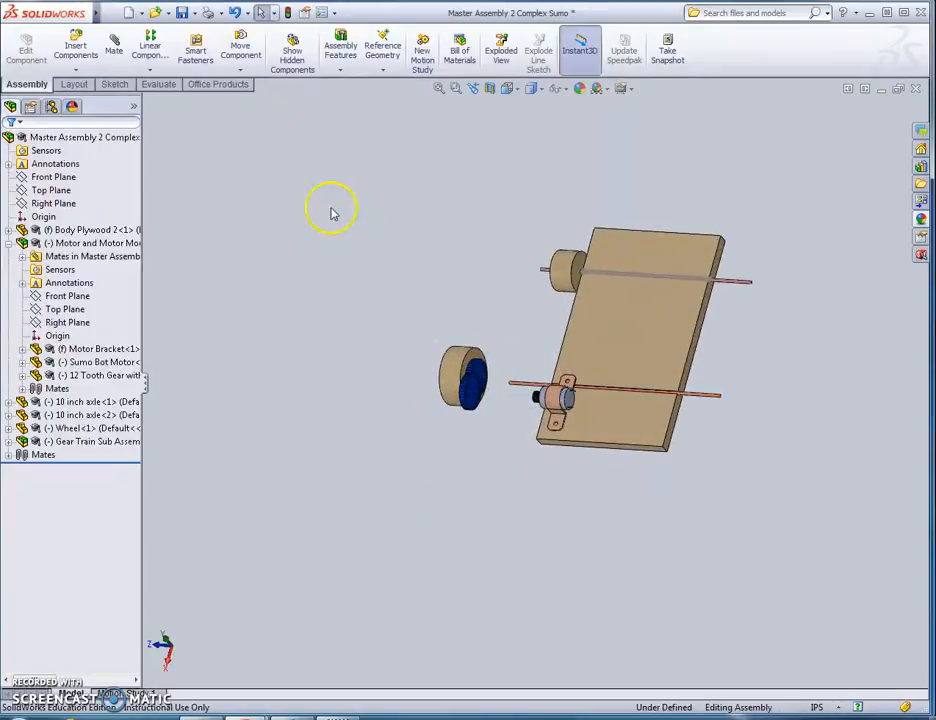
pyautogui.click(114, 48)
pyautogui.scroll(-8, 452, 428)
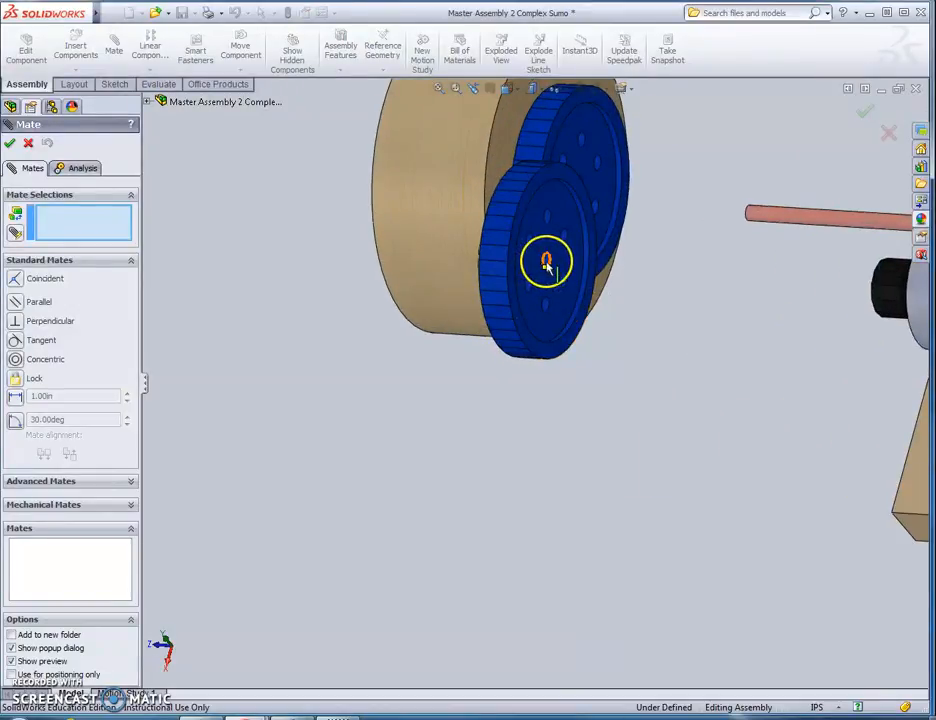
pyautogui.moveTo(560, 276); pyautogui.dragTo(600, 268, button='middle')
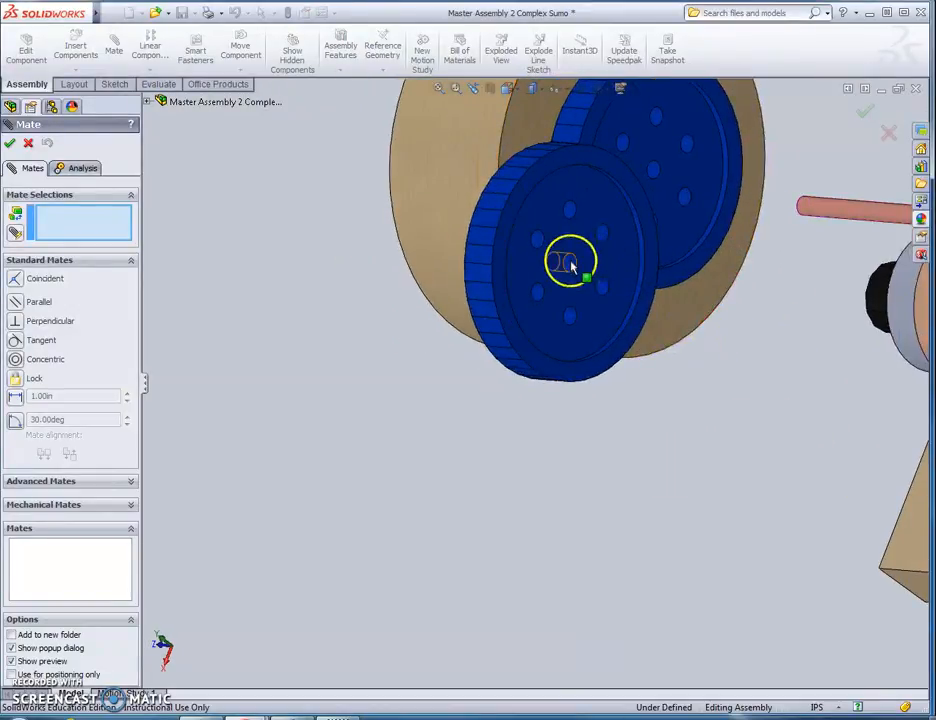
pyautogui.click(566, 261)
pyautogui.moveTo(610, 487); pyautogui.dragTo(716, 471, button='middle')
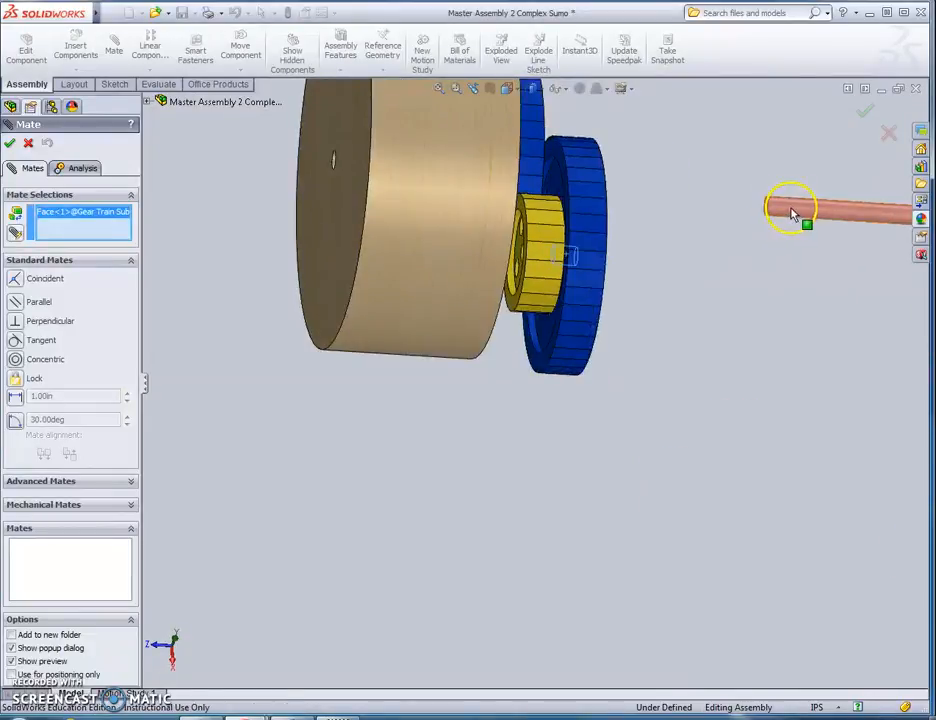
pyautogui.click(786, 210)
pyautogui.scroll(5, 769, 299)
pyautogui.click(910, 277)
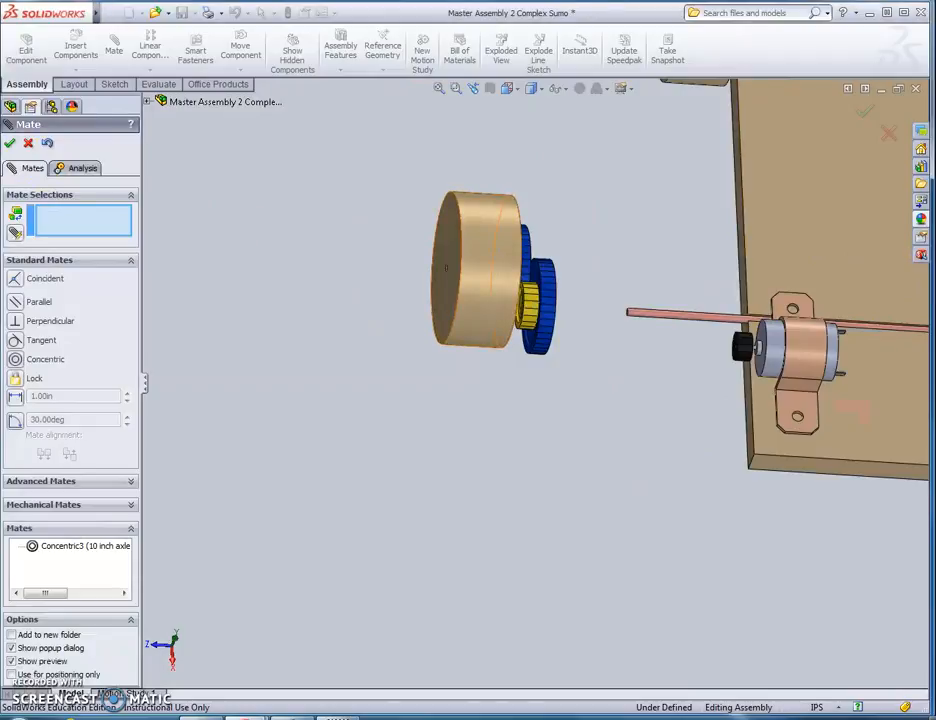
# Add a 1/8 in distance mate between the outer face of the yellow gear's 40-tooth gear and the plywood body's side face
pyautogui.moveTo(489, 347); pyautogui.dragTo(555, 360, button='middle')
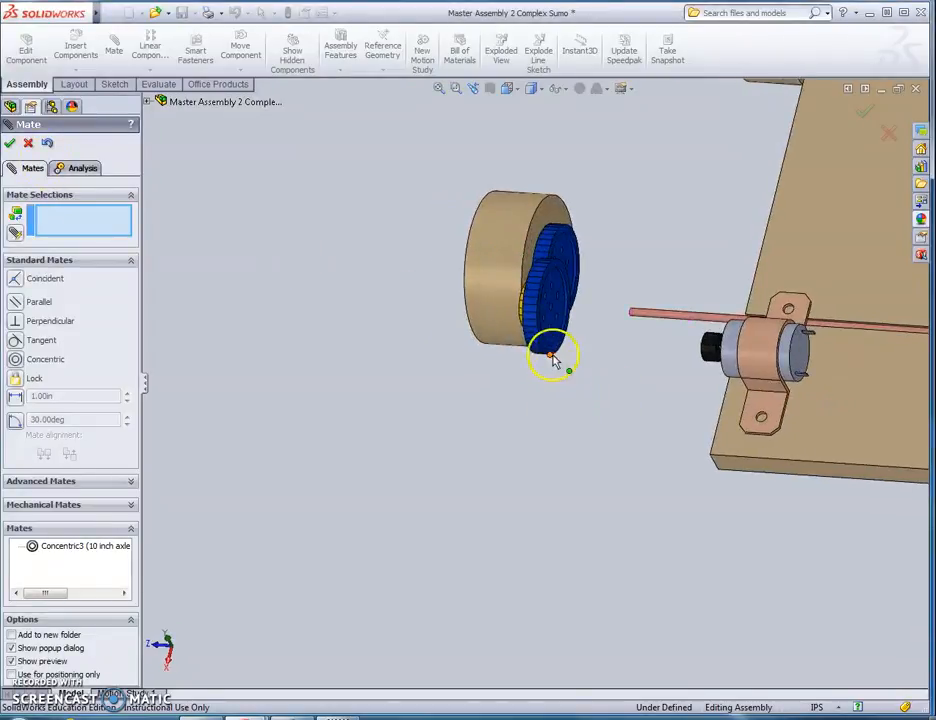
pyautogui.click(555, 357)
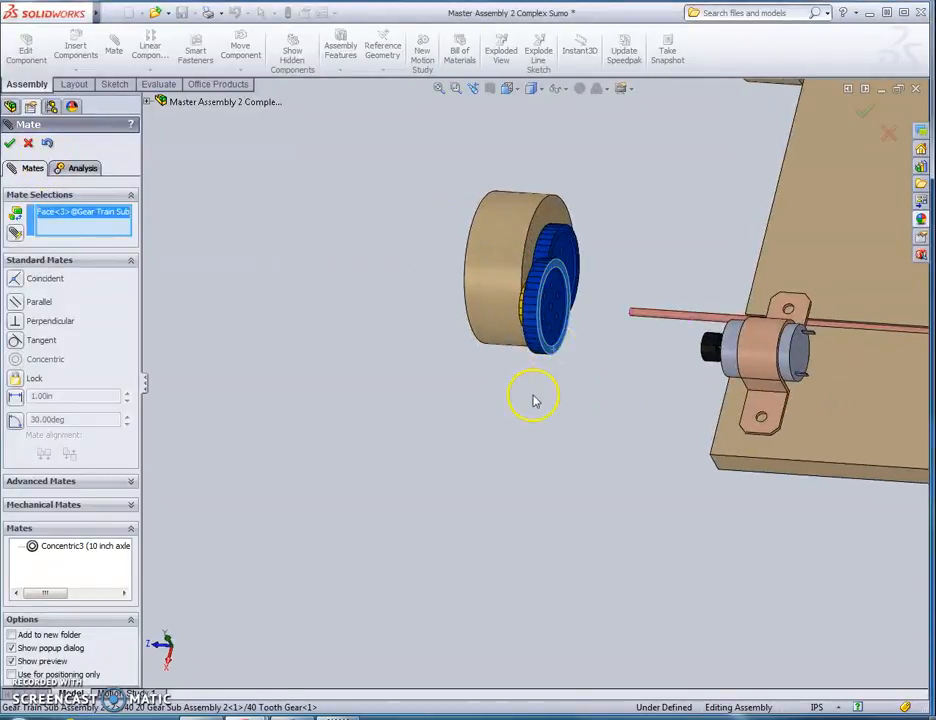
pyautogui.moveTo(533, 400); pyautogui.dragTo(623, 401, button='middle')
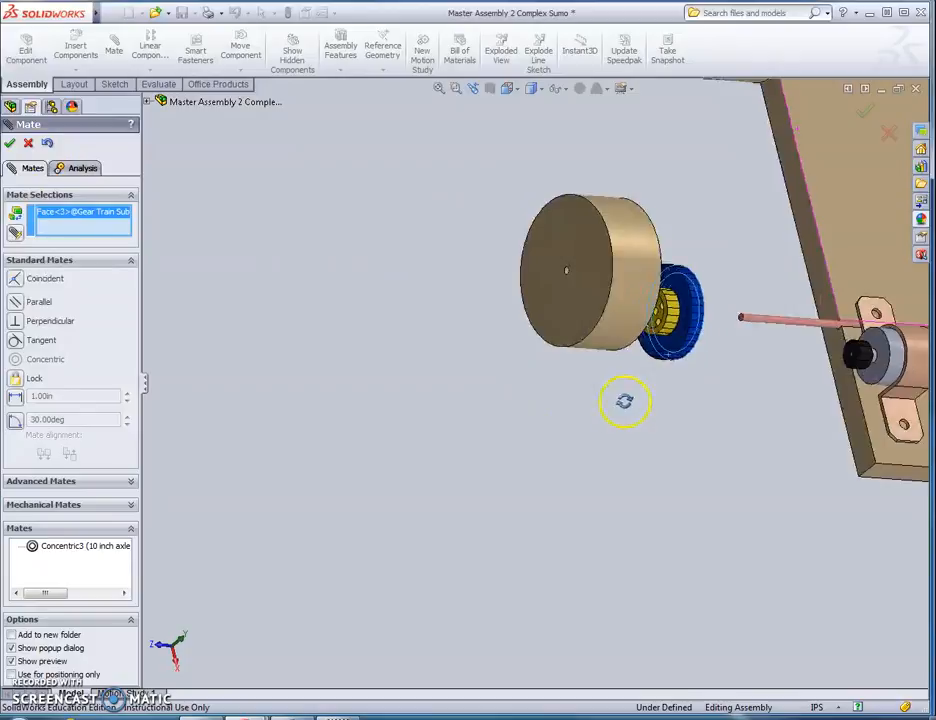
pyautogui.click(842, 354)
pyautogui.click(14, 398)
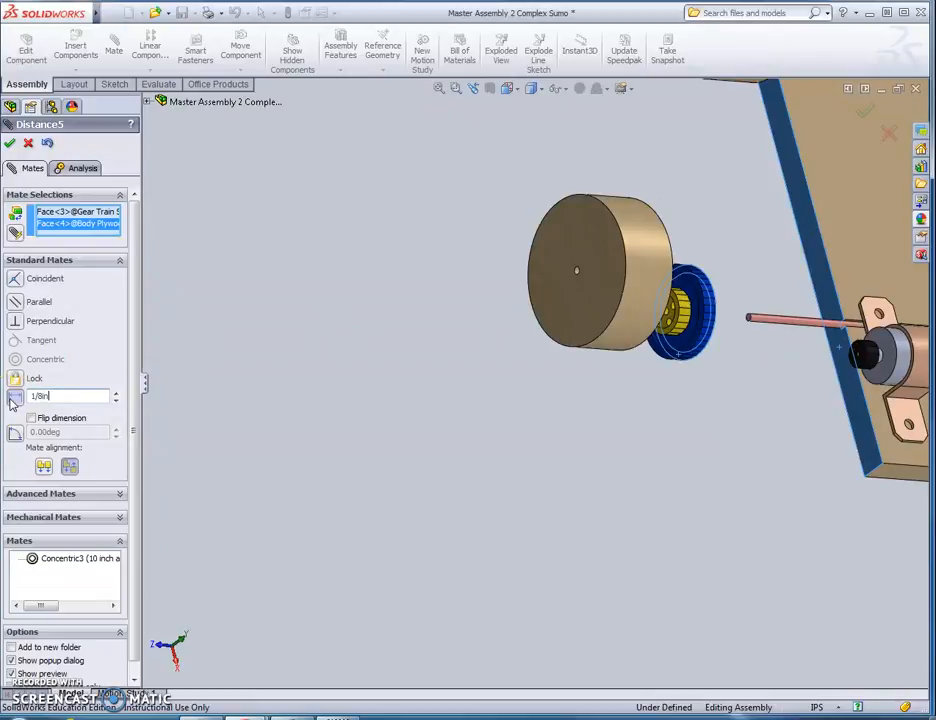
pyautogui.press('Return')
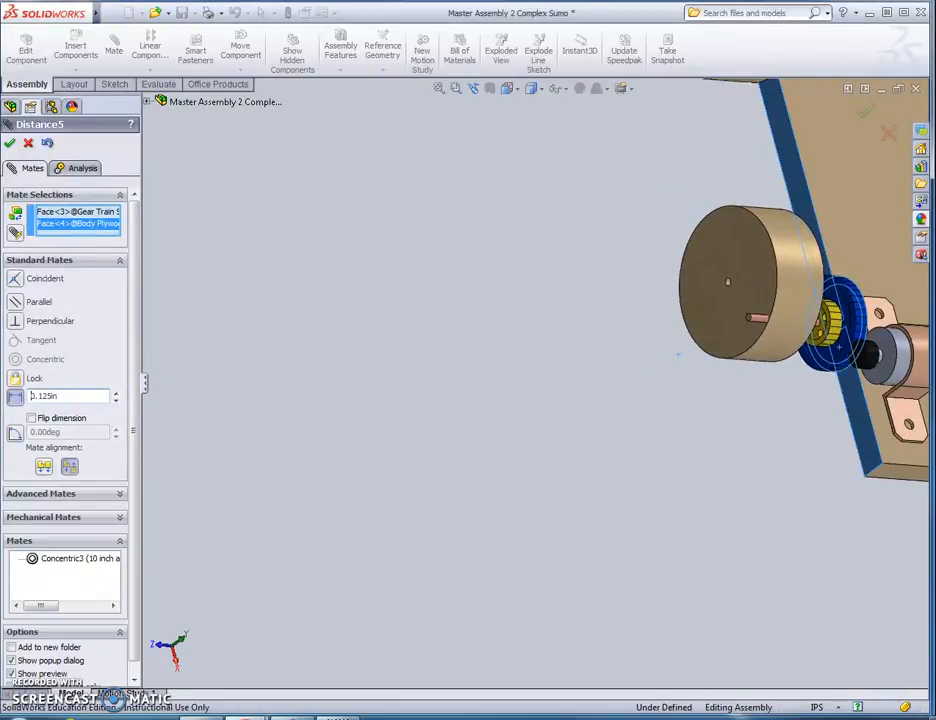
pyautogui.click(10, 144)
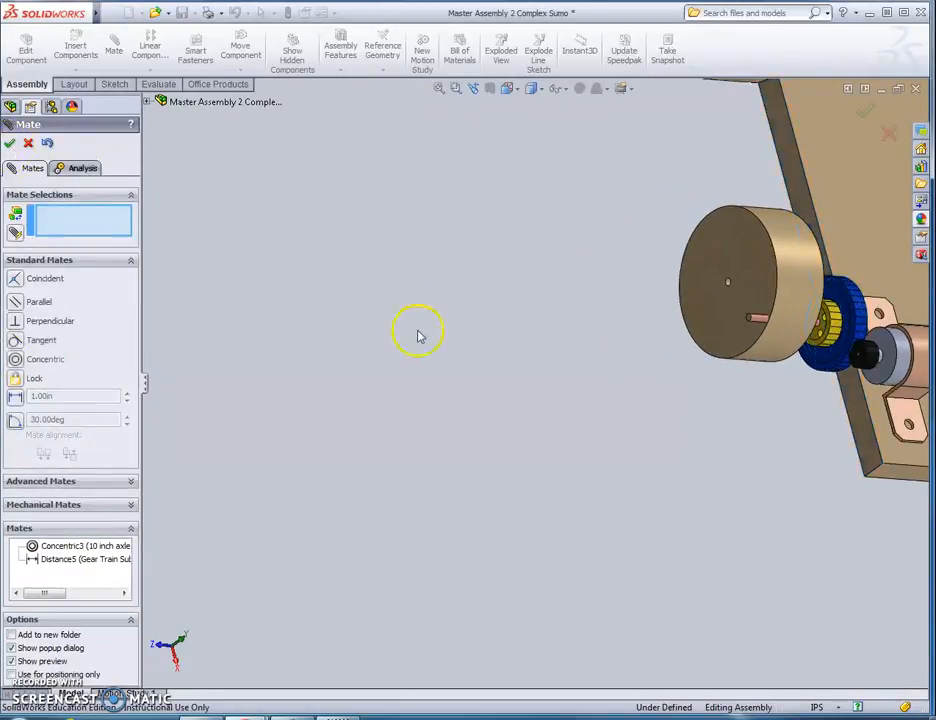
pyautogui.click(28, 144)
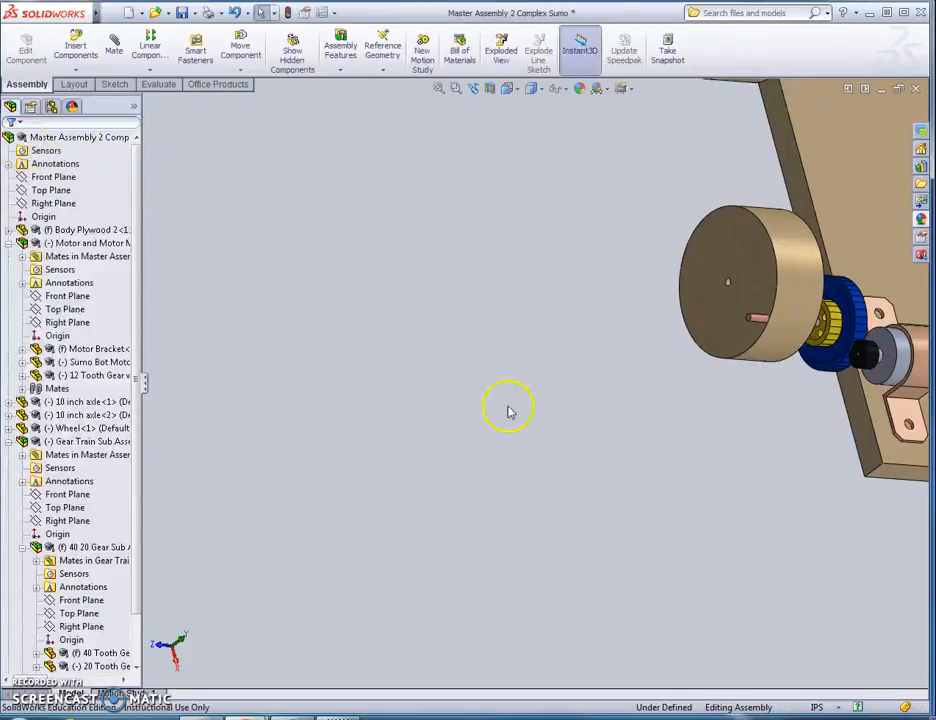
# Start editing the gear train's Two Point Five Inch Wheel in the assembly and expand its feature list
pyautogui.moveTo(773, 466); pyautogui.dragTo(759, 395, button='middle')
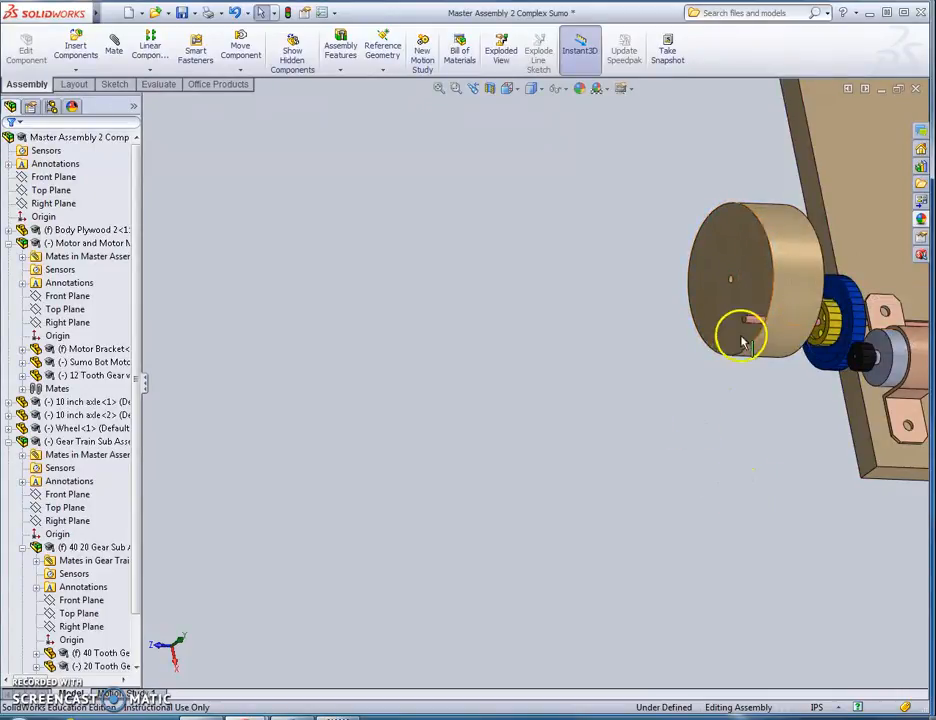
pyautogui.click(786, 250)
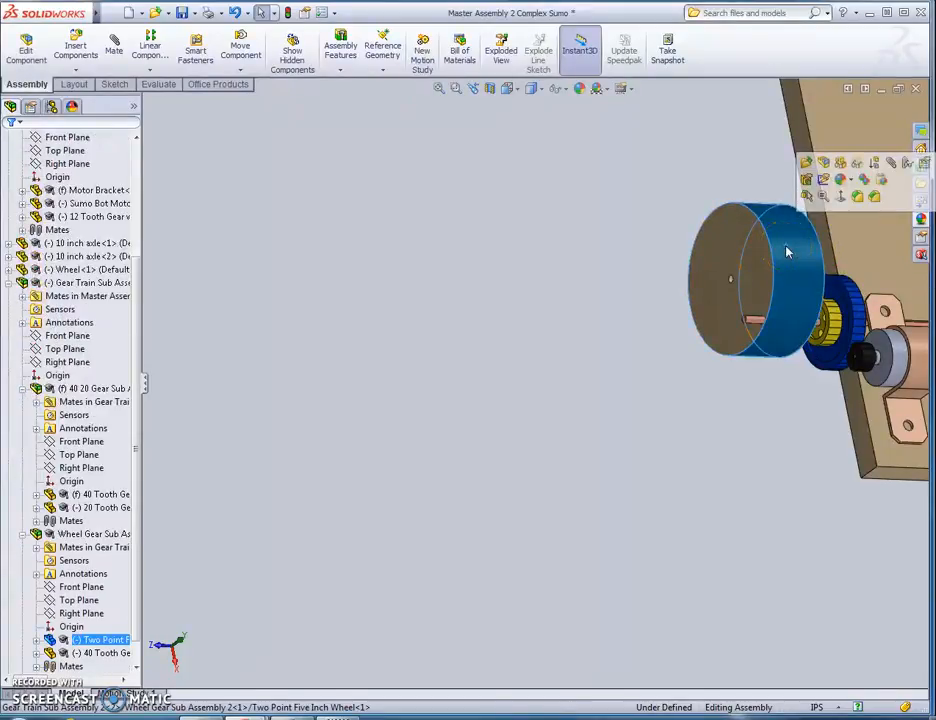
pyautogui.click(26, 50)
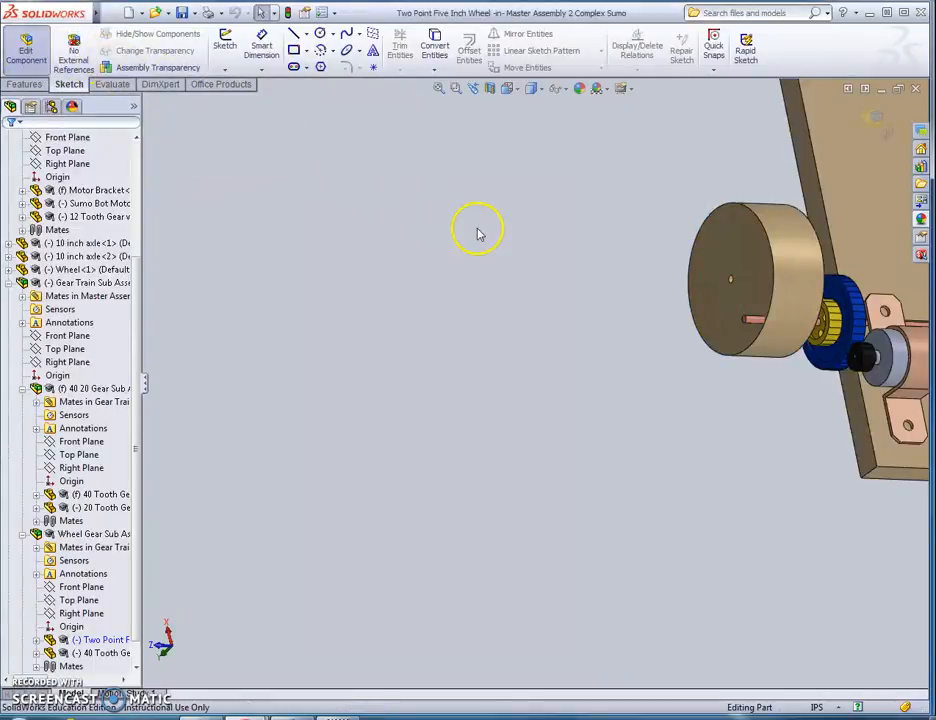
pyautogui.moveTo(137, 437); pyautogui.dragTo(137, 463)
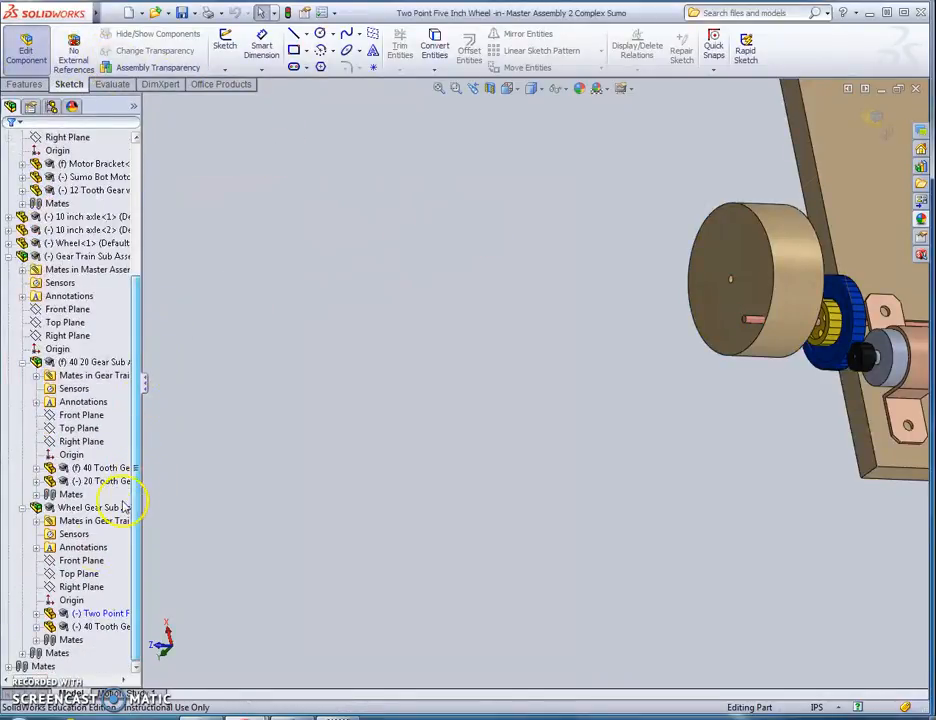
pyautogui.click(92, 614)
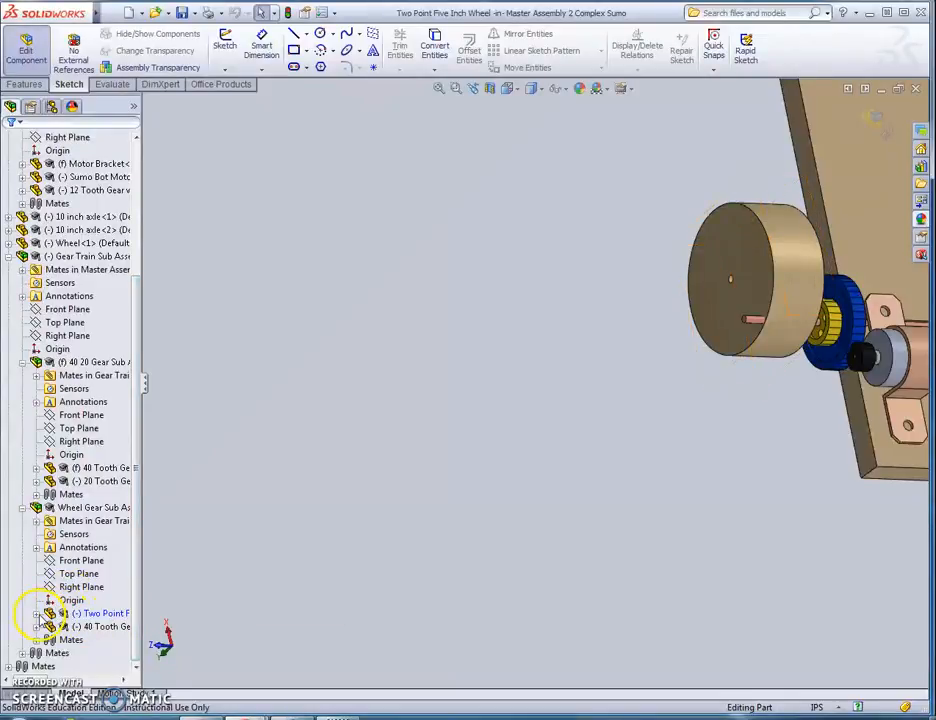
pyautogui.click(37, 614)
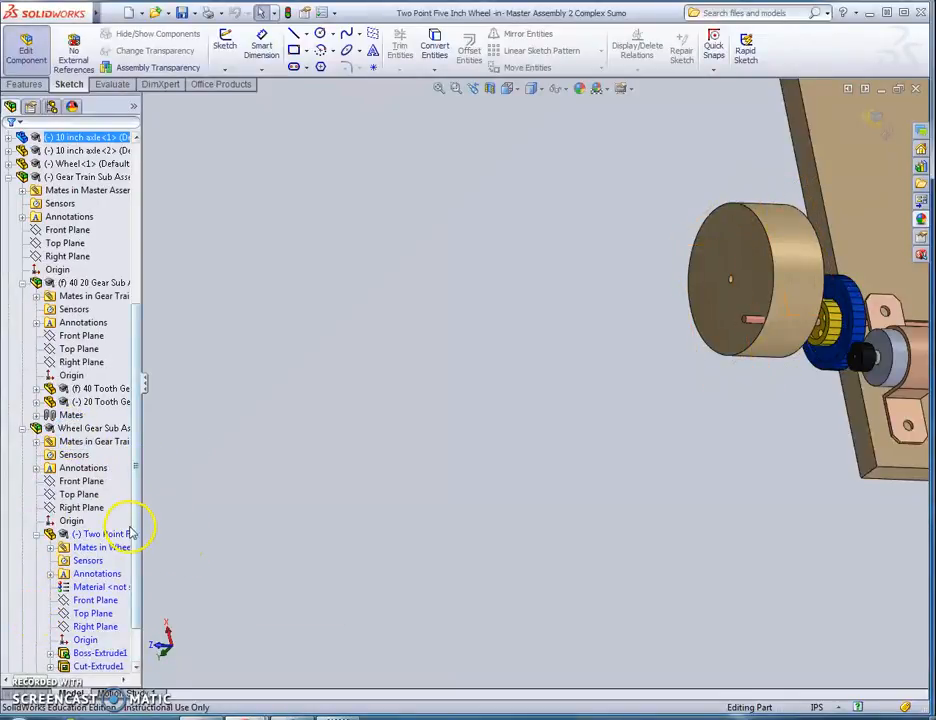
pyautogui.moveTo(135, 533); pyautogui.dragTo(135, 581)
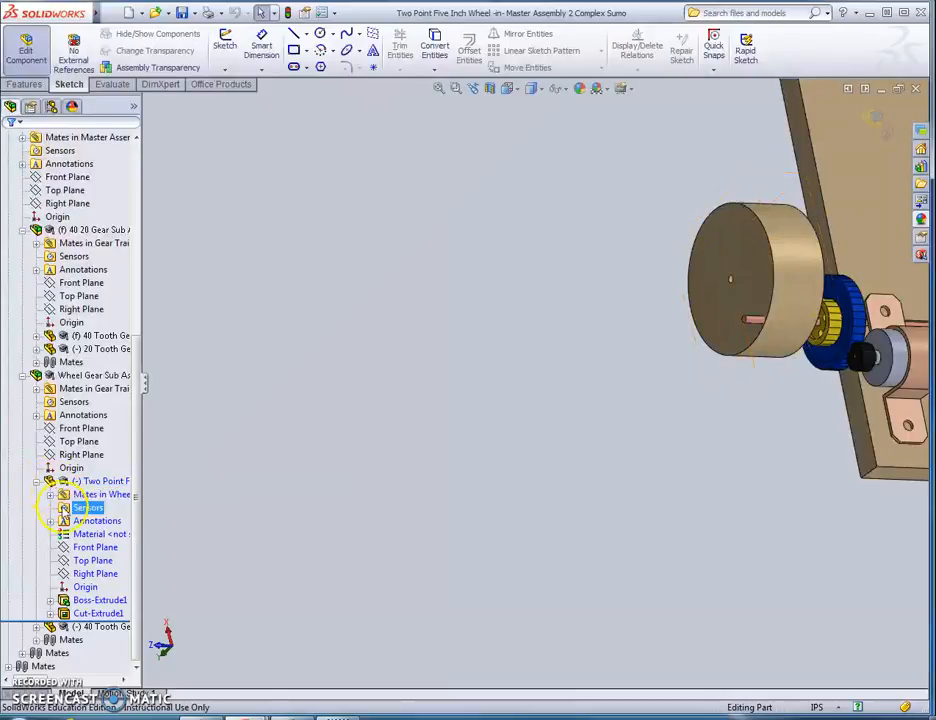
# Open Sketch1 under the wheel's Boss-Extrude1 for editing
pyautogui.click(88, 613)
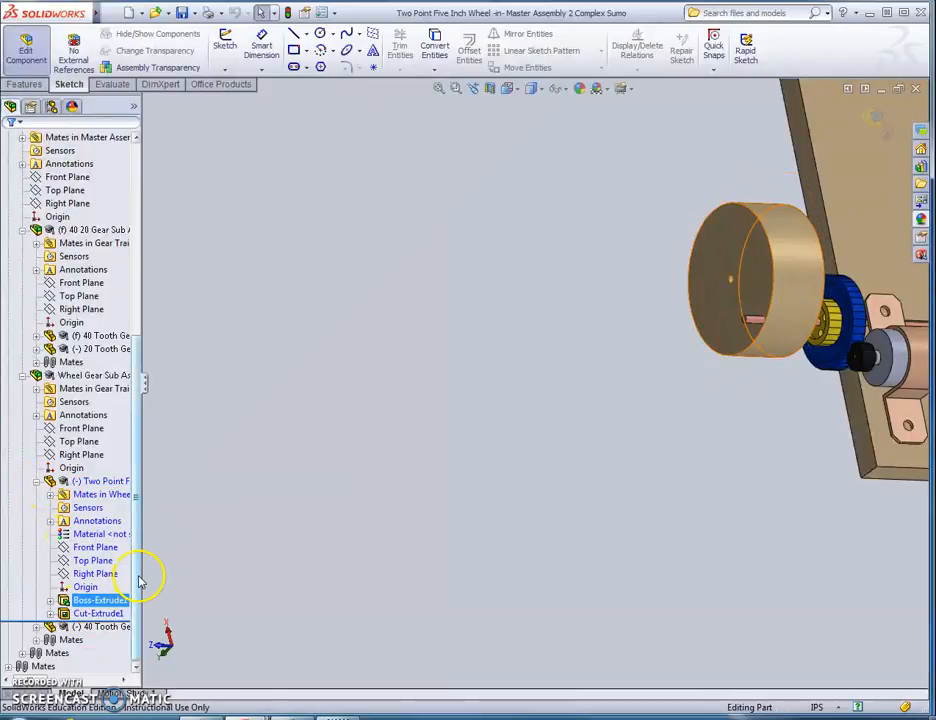
pyautogui.click(88, 612)
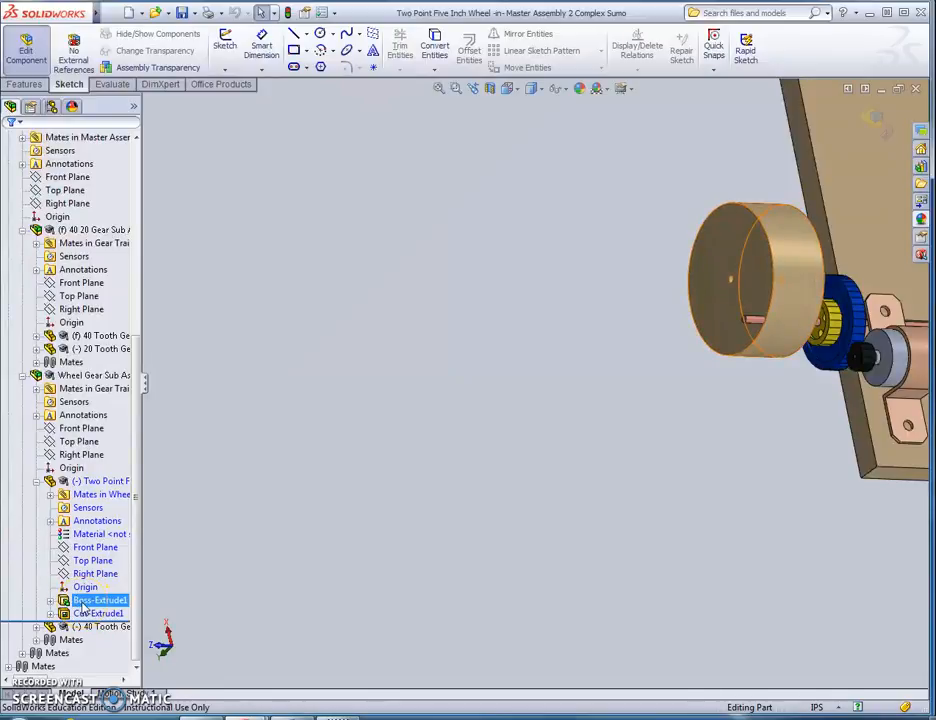
pyautogui.click(62, 600)
pyautogui.click(51, 600)
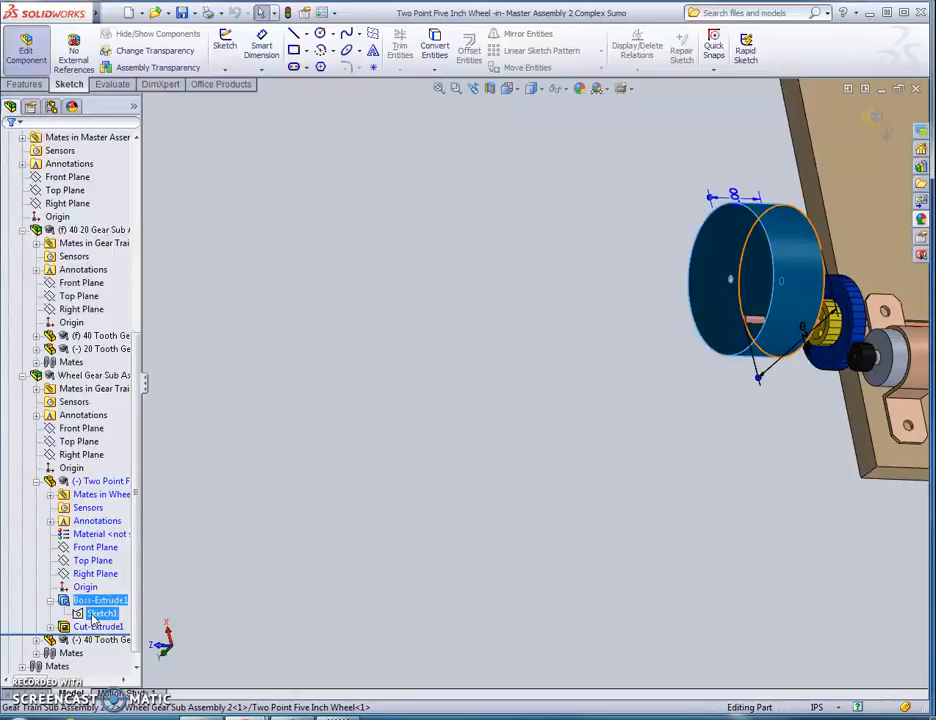
pyautogui.click(93, 614)
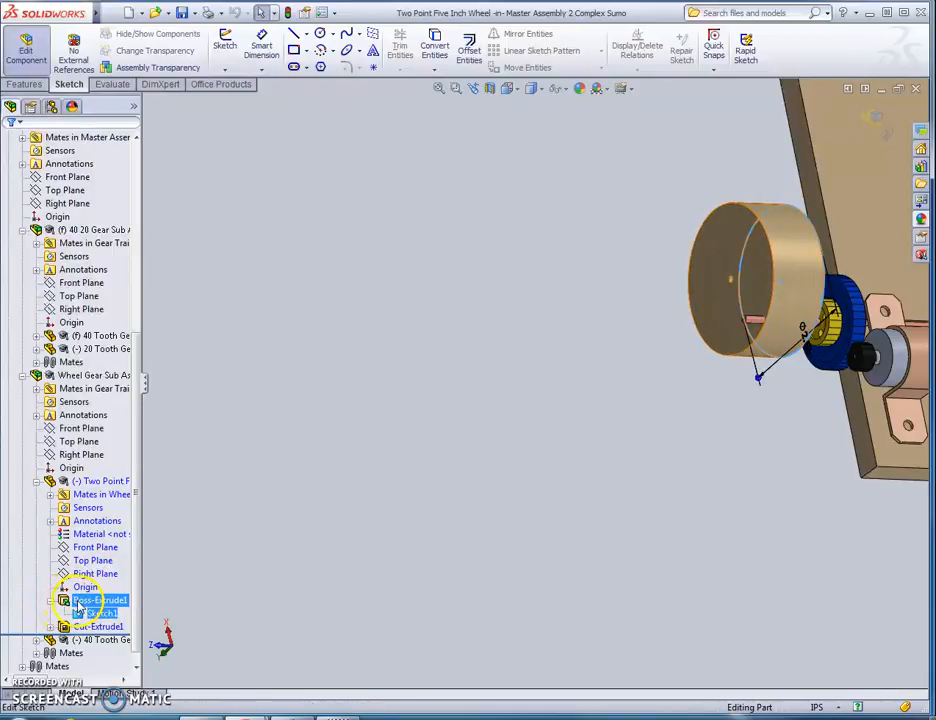
pyautogui.click(79, 615)
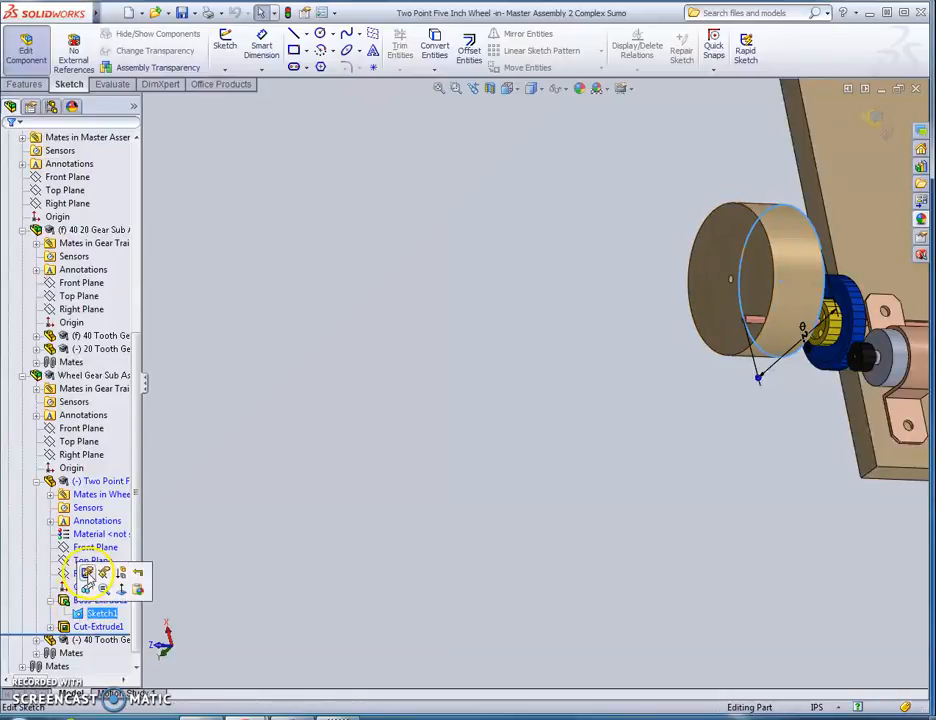
pyautogui.click(87, 573)
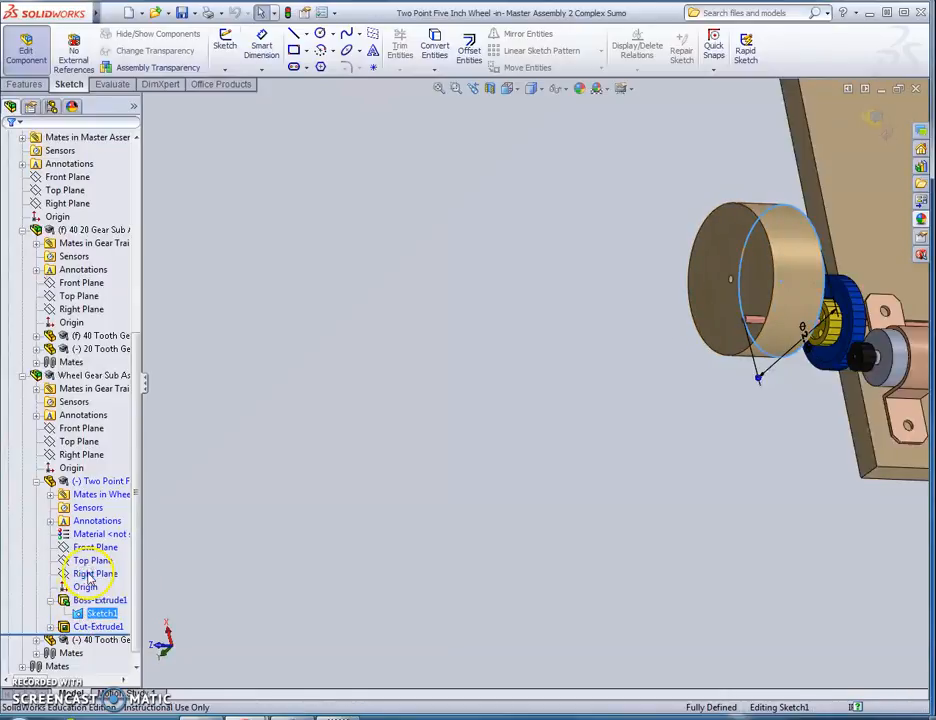
# Set the wheel's sketch diameter to 1.75 in, then leave the sketch and return to editing the assembly
pyautogui.doubleClick(812, 352)
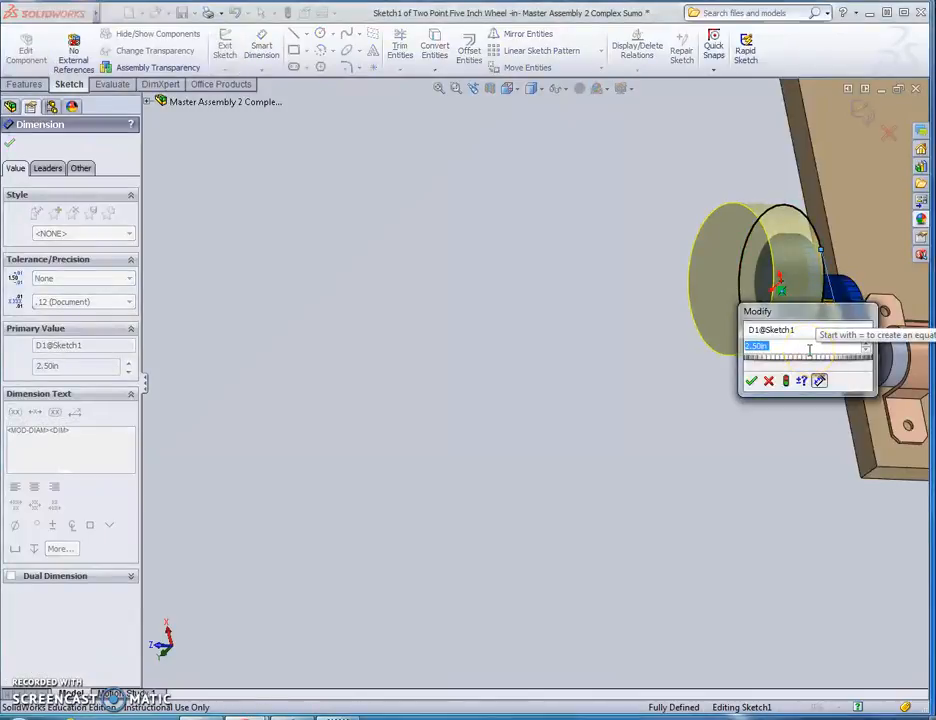
pyautogui.write('1.75in')
pyautogui.press('Return')
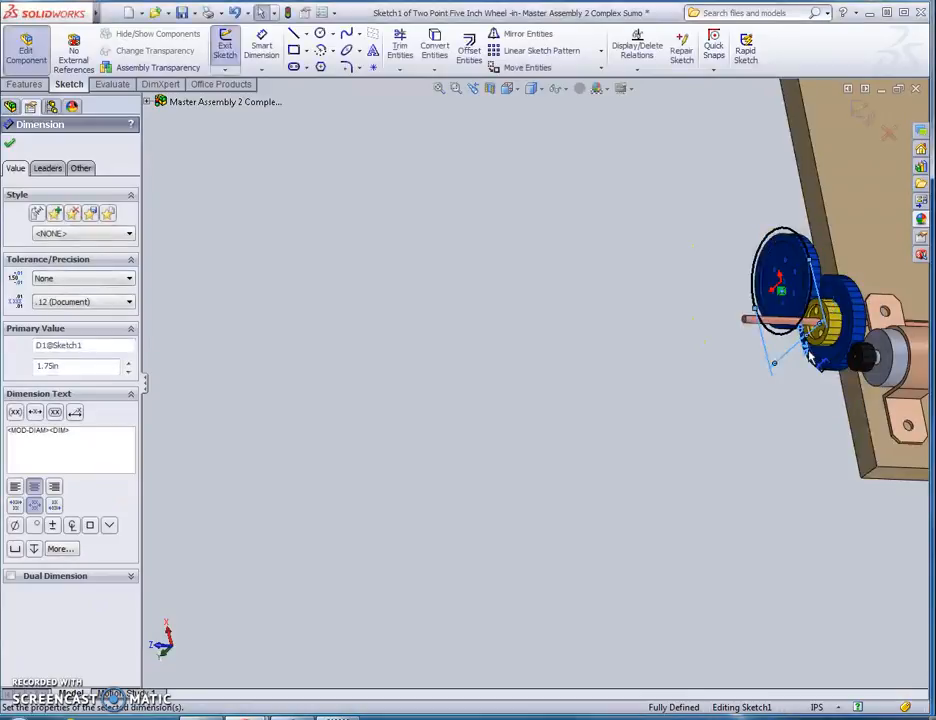
pyautogui.click(10, 145)
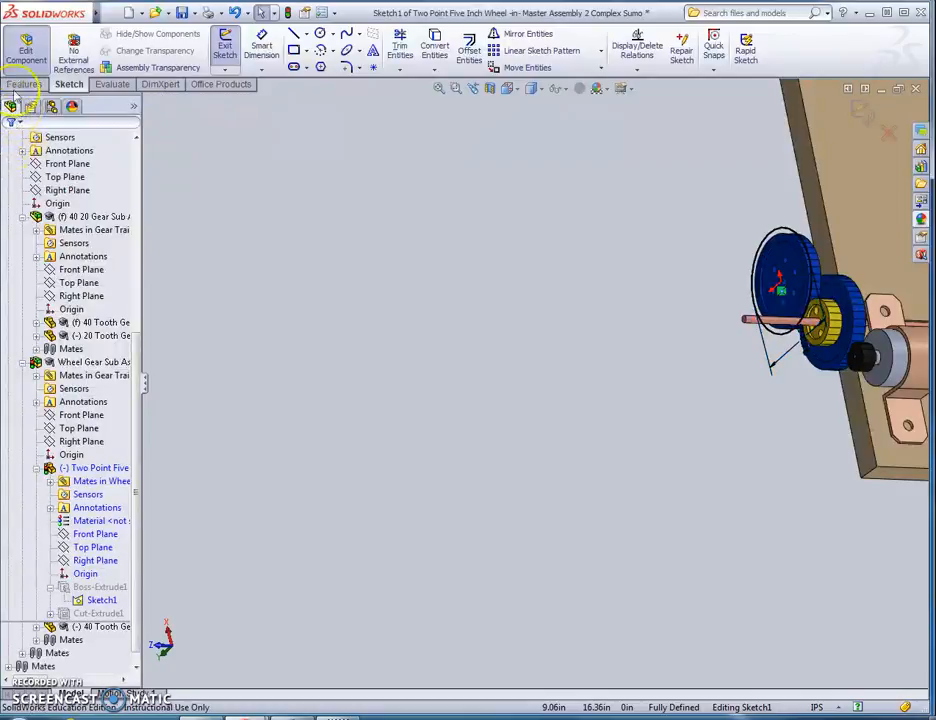
pyautogui.click(225, 45)
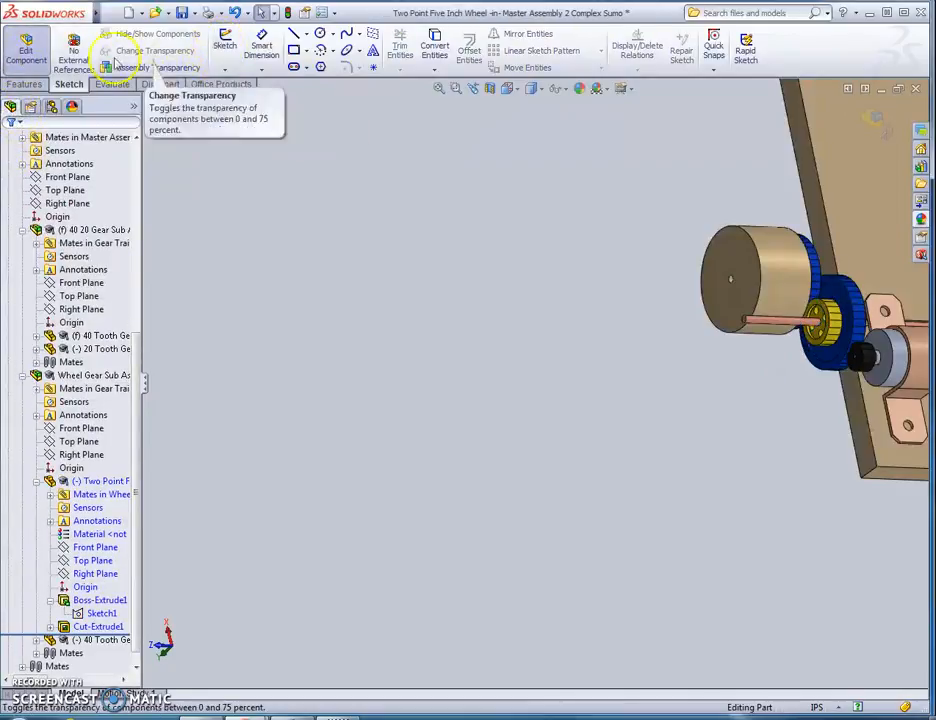
pyautogui.click(26, 52)
# Slide the motor and its bracket slightly outward toward the plywood's gear-side edge to align the black motor gear with the 40-tooth gear
pyautogui.moveTo(700, 514); pyautogui.dragTo(772, 400, button='middle')
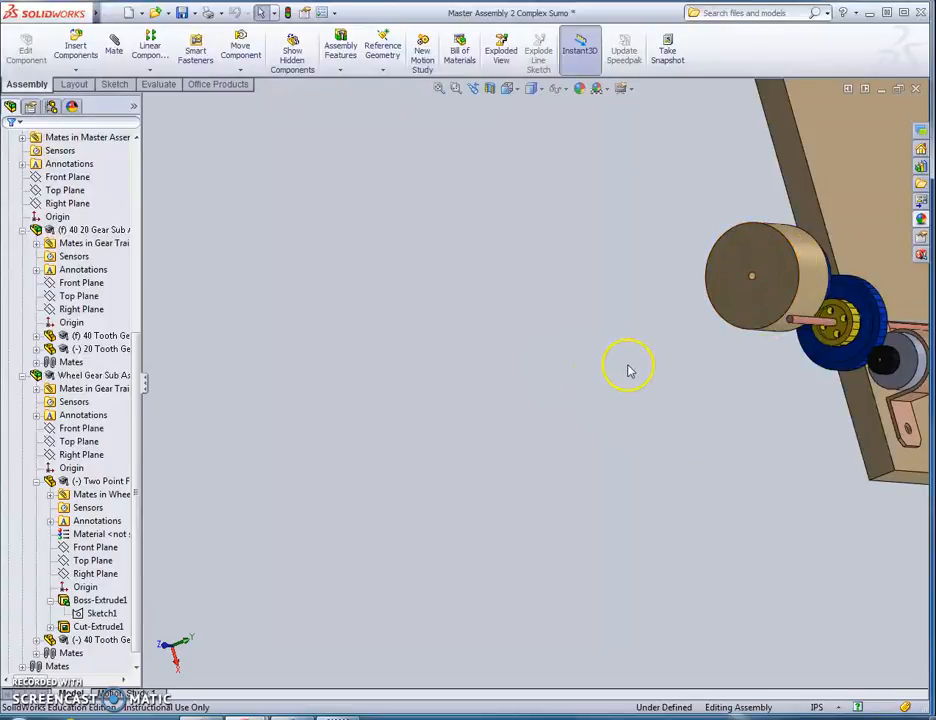
pyautogui.moveTo(588, 409); pyautogui.dragTo(464, 428, button='middle')
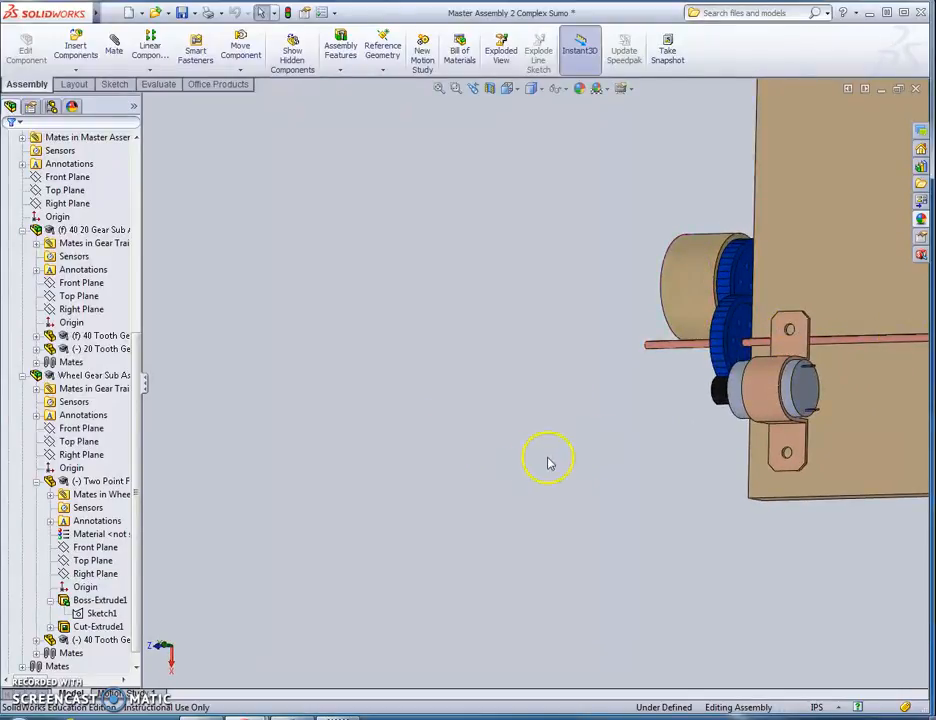
pyautogui.scroll(3, 710, 408)
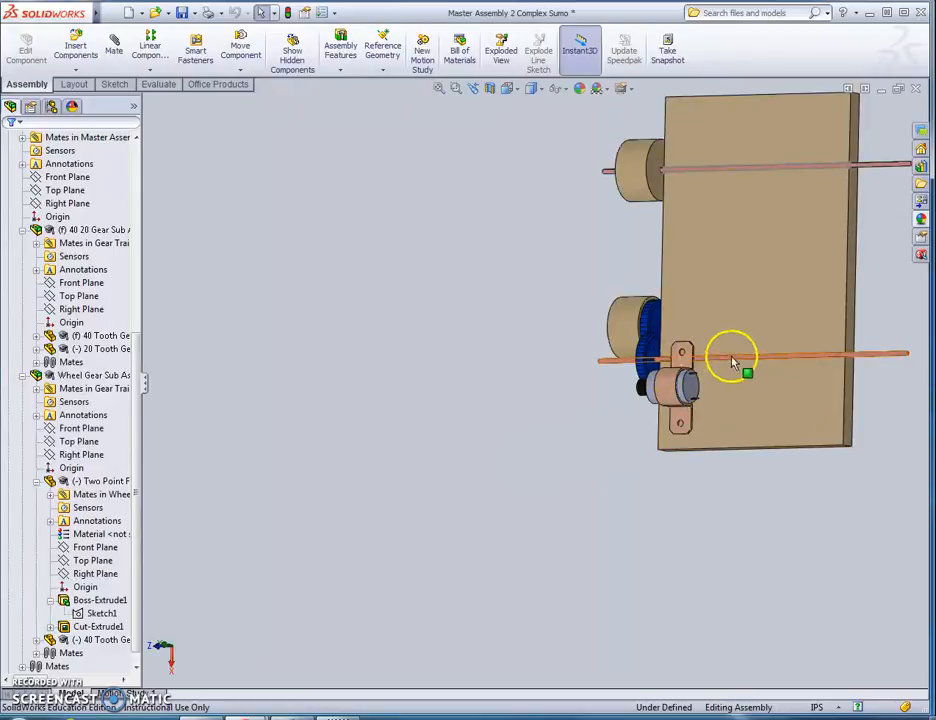
pyautogui.moveTo(683, 389); pyautogui.dragTo(628, 382)
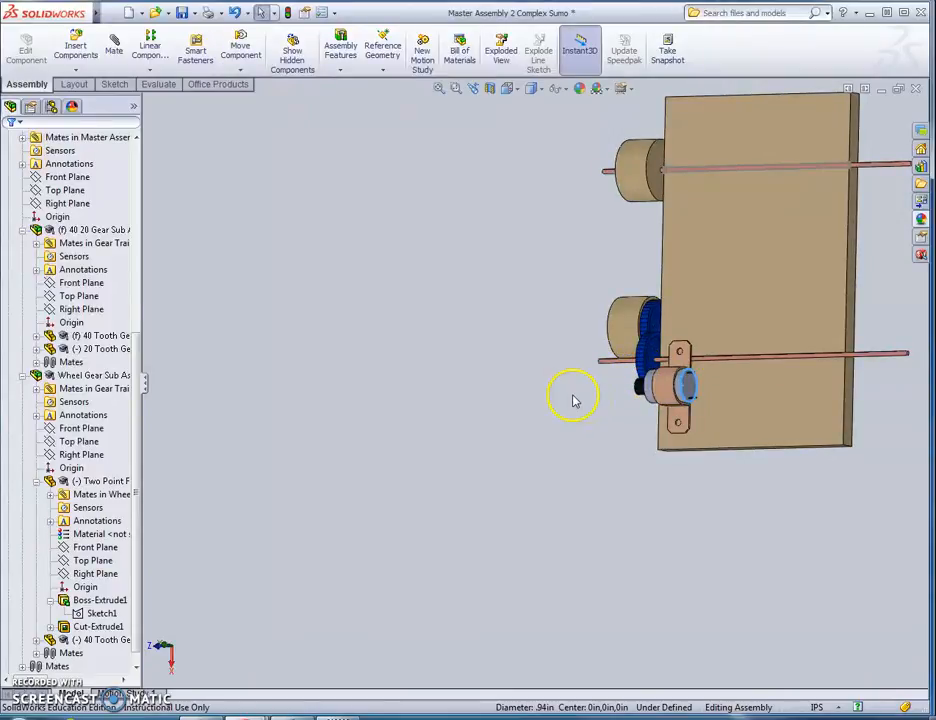
pyautogui.moveTo(572, 399); pyautogui.dragTo(643, 393, button='middle')
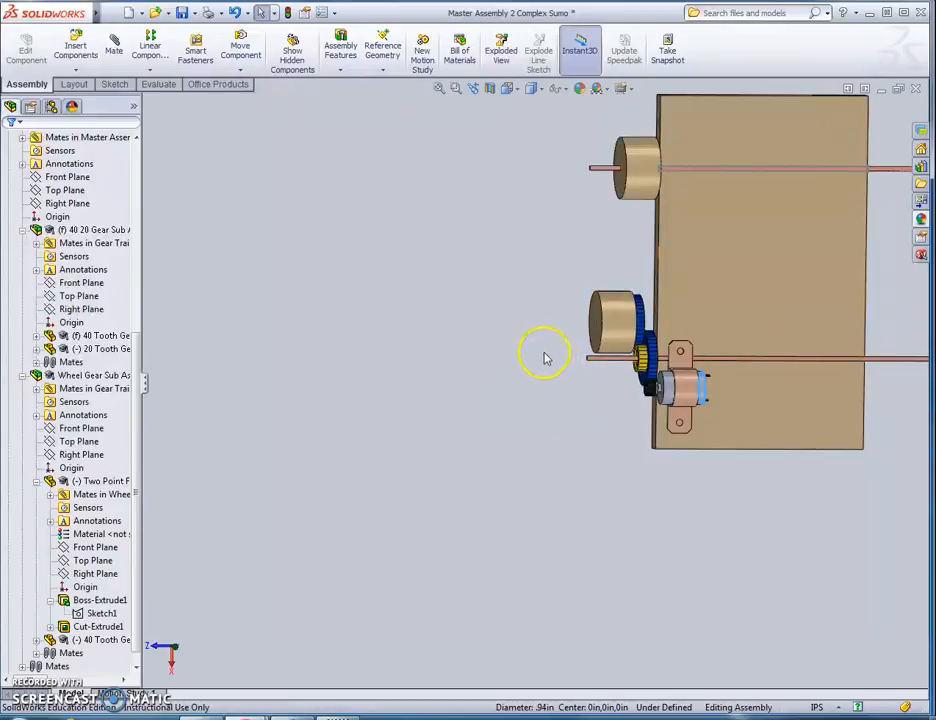
pyautogui.moveTo(475, 381); pyautogui.dragTo(490, 375, button='middle')
# Switch to the front view and hide the Two Point Five Inch Wheel to expose the 40-tooth gear behind it
pyautogui.click(512, 95)
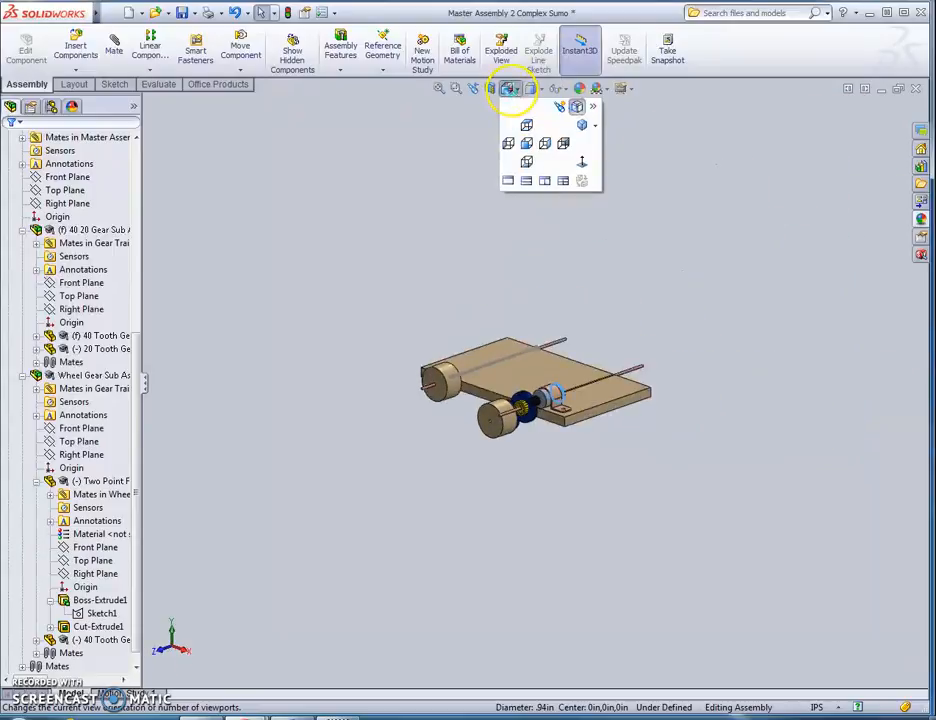
pyautogui.click(462, 385)
pyautogui.moveTo(606, 389); pyautogui.dragTo(575, 362)
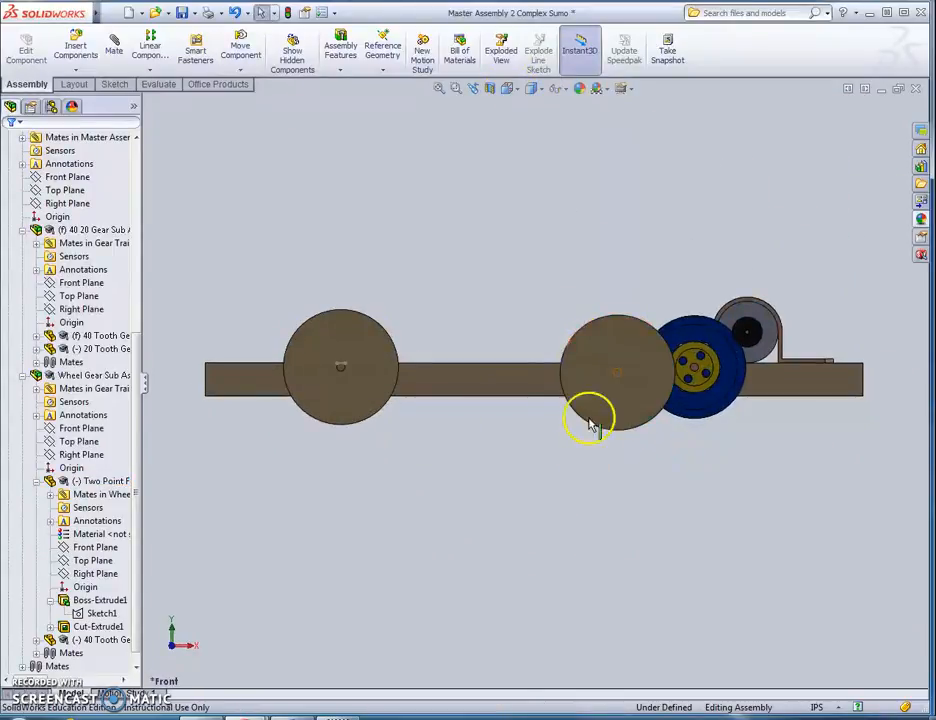
pyautogui.click(630, 349)
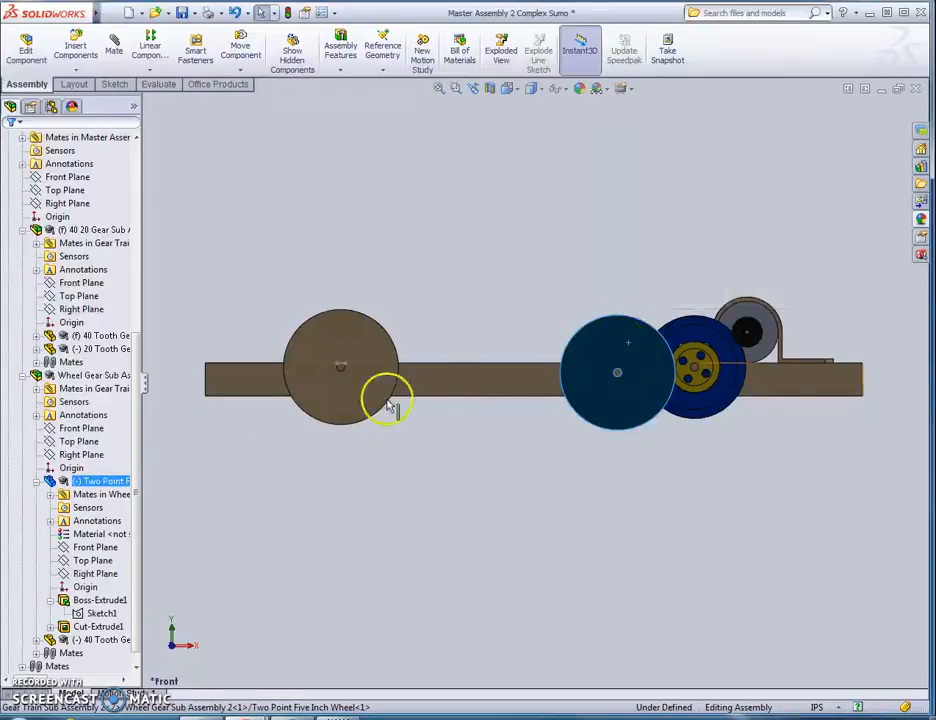
pyautogui.click(52, 484)
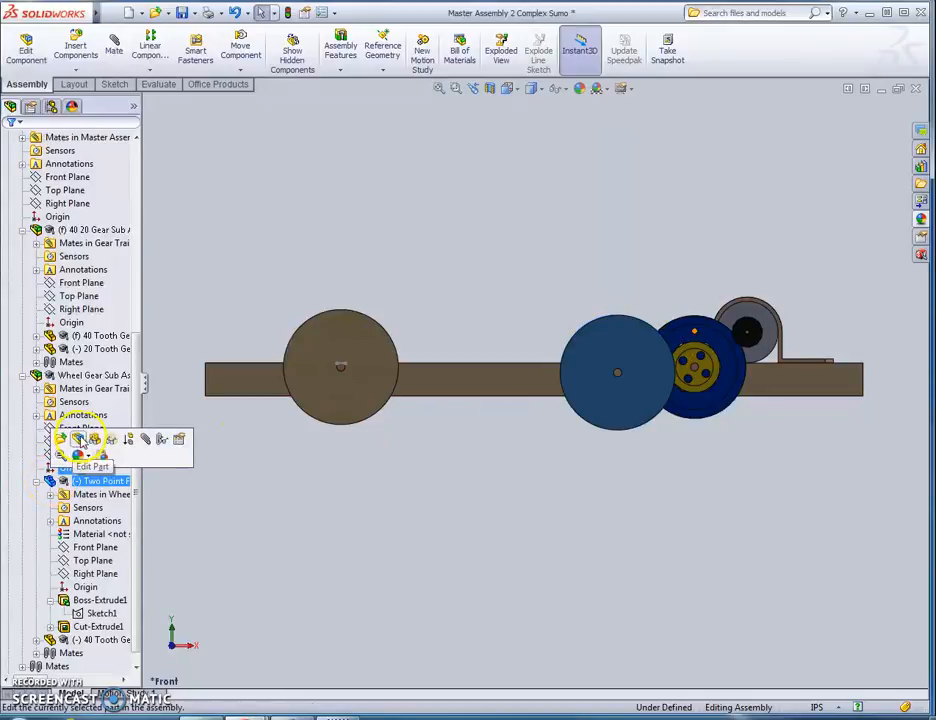
pyautogui.click(95, 440)
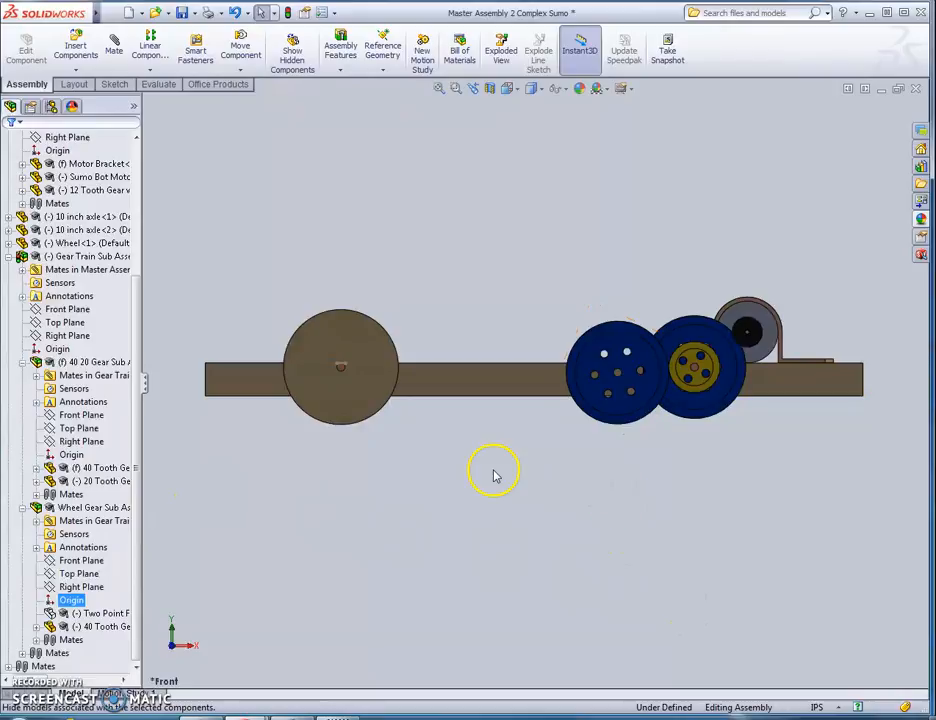
# Try to mate the circular edge of the 40-tooth gear's center hole to the plywood's upper long edge
pyautogui.click(116, 52)
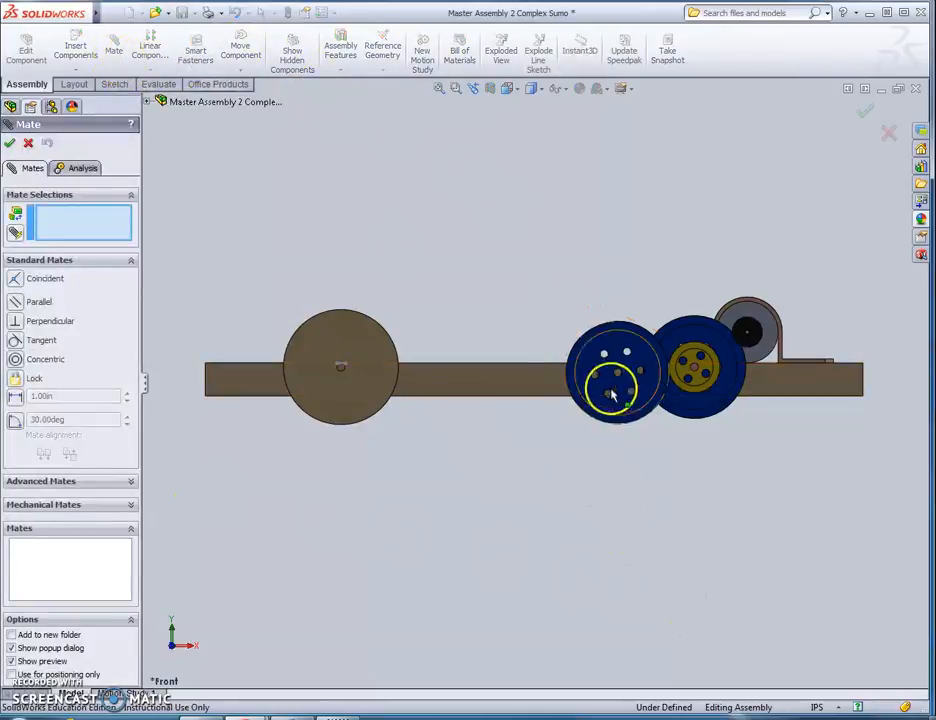
pyautogui.scroll(3, 620, 390)
pyautogui.scroll(2, 593, 322)
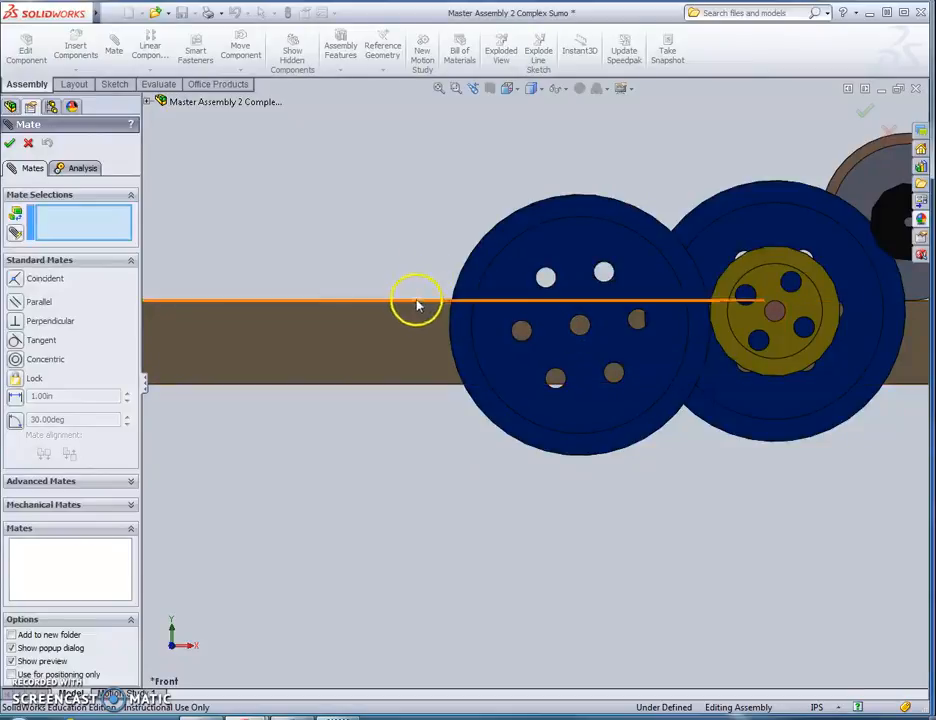
pyautogui.click(579, 324)
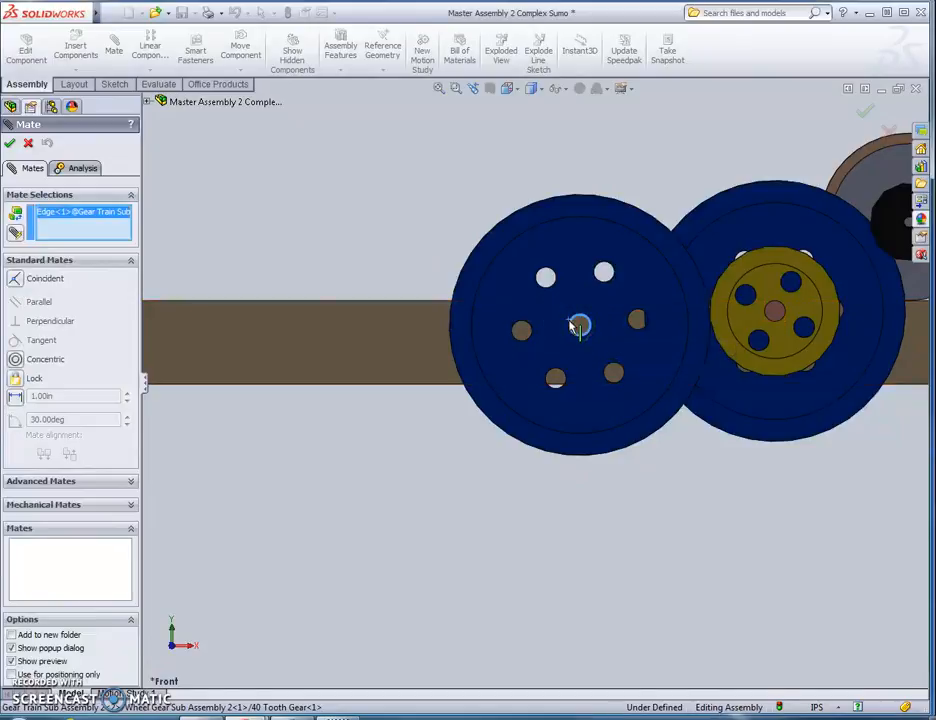
pyautogui.click(440, 302)
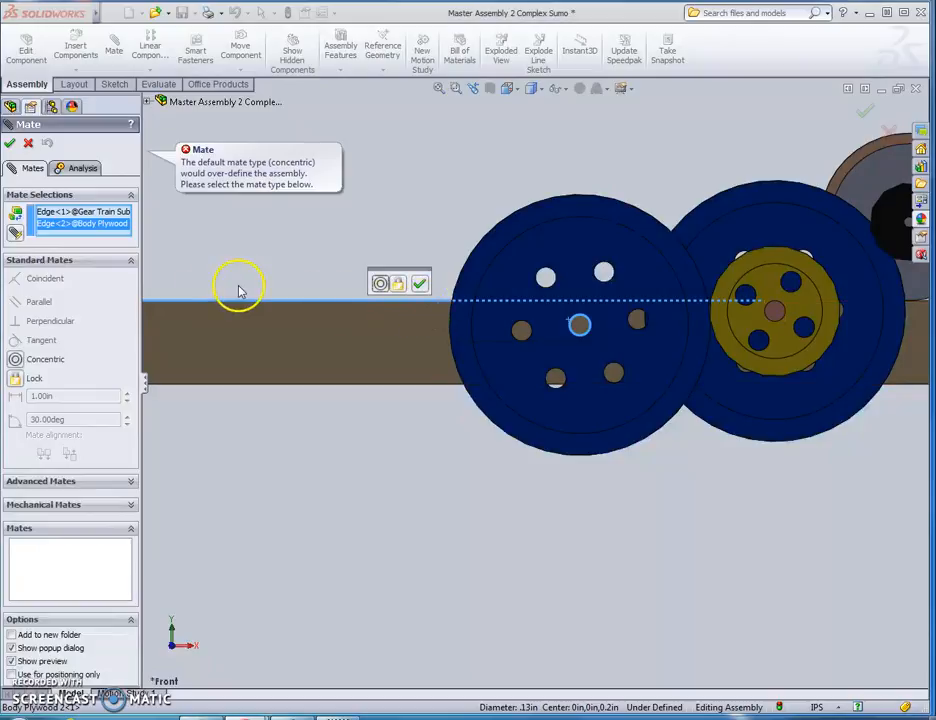
pyautogui.click(58, 213)
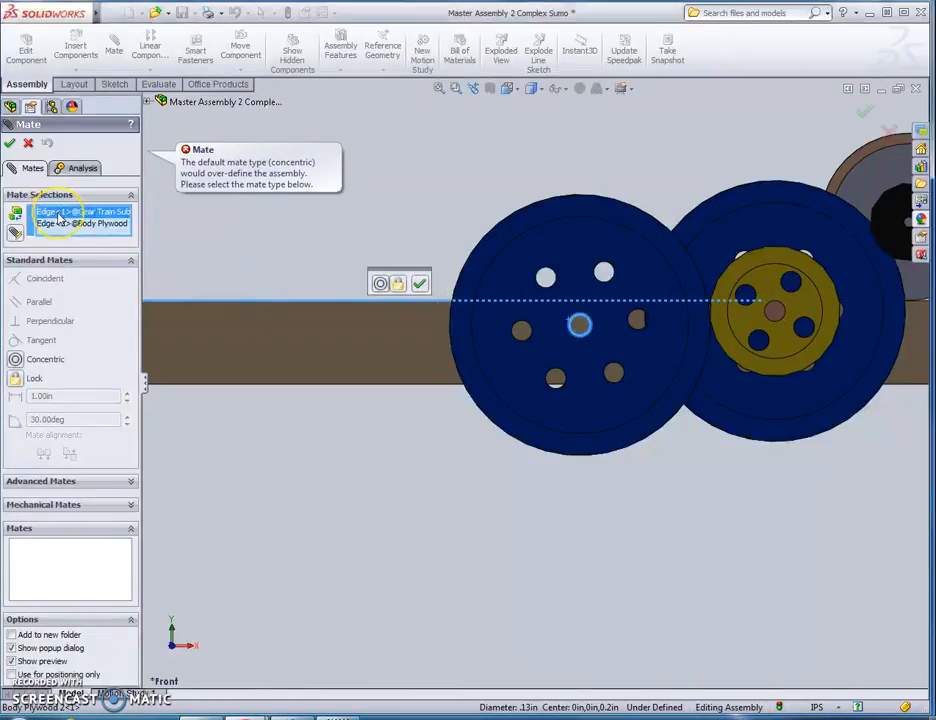
pyautogui.press('Delete')
# Add a tangent mate between the inner face of the 40-tooth gear's center hole and the plywood's top face
pyautogui.moveTo(443, 478); pyautogui.dragTo(493, 469, button='middle')
pyautogui.click(597, 327)
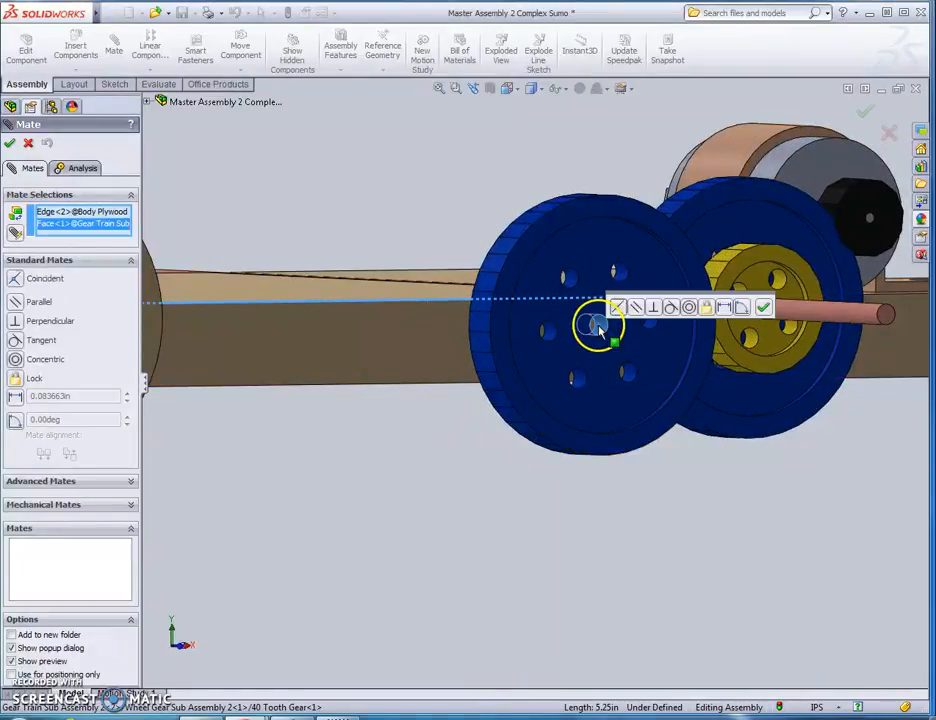
pyautogui.click(63, 212)
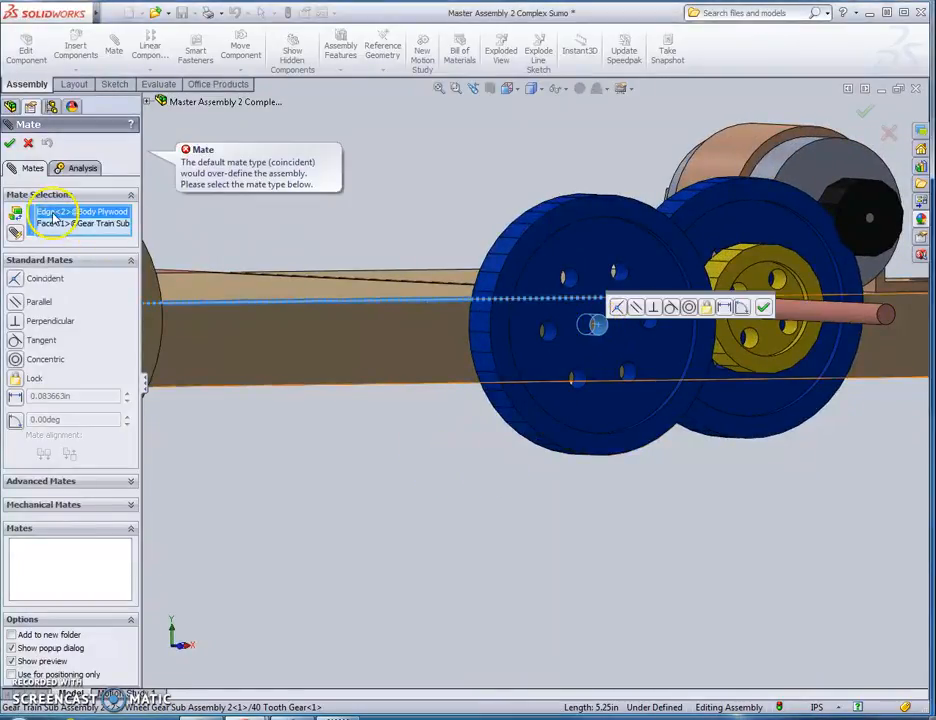
pyautogui.press('Delete')
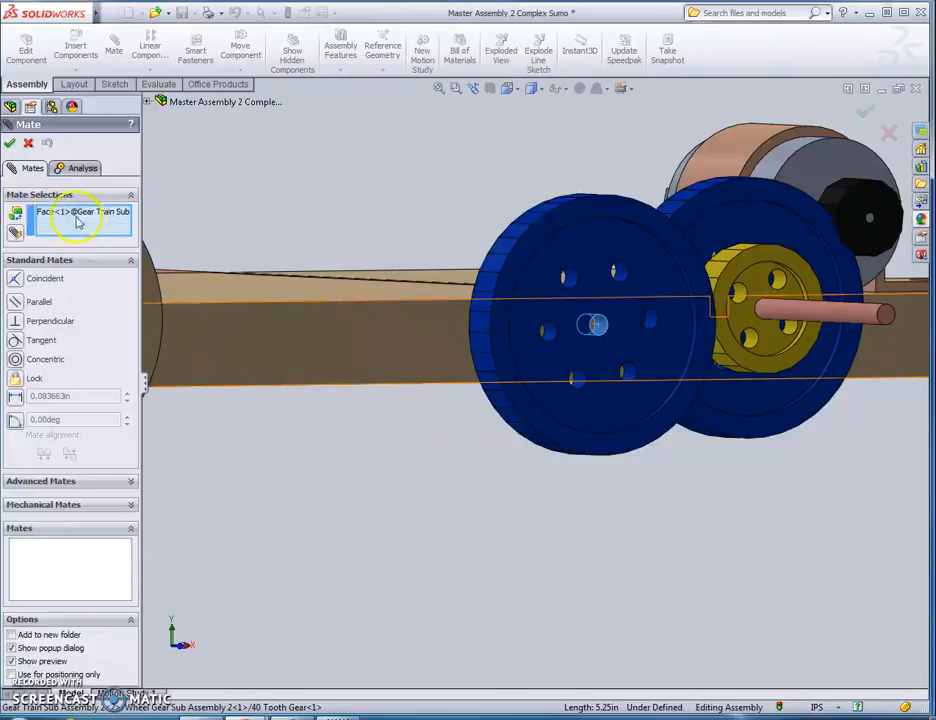
pyautogui.click(411, 299)
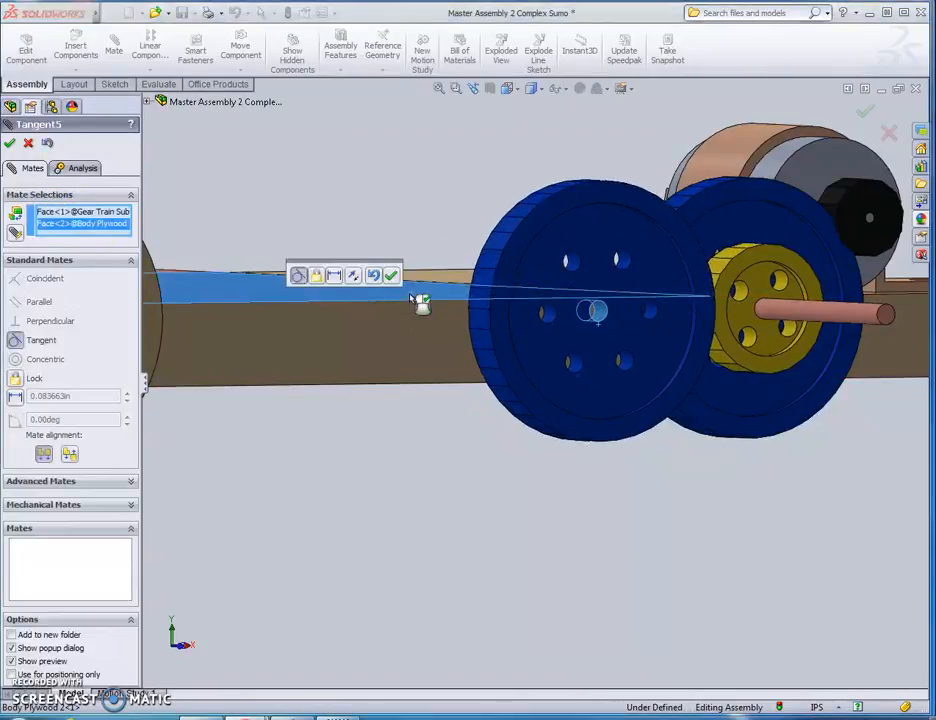
pyautogui.moveTo(568, 460); pyautogui.dragTo(547, 447, button='middle')
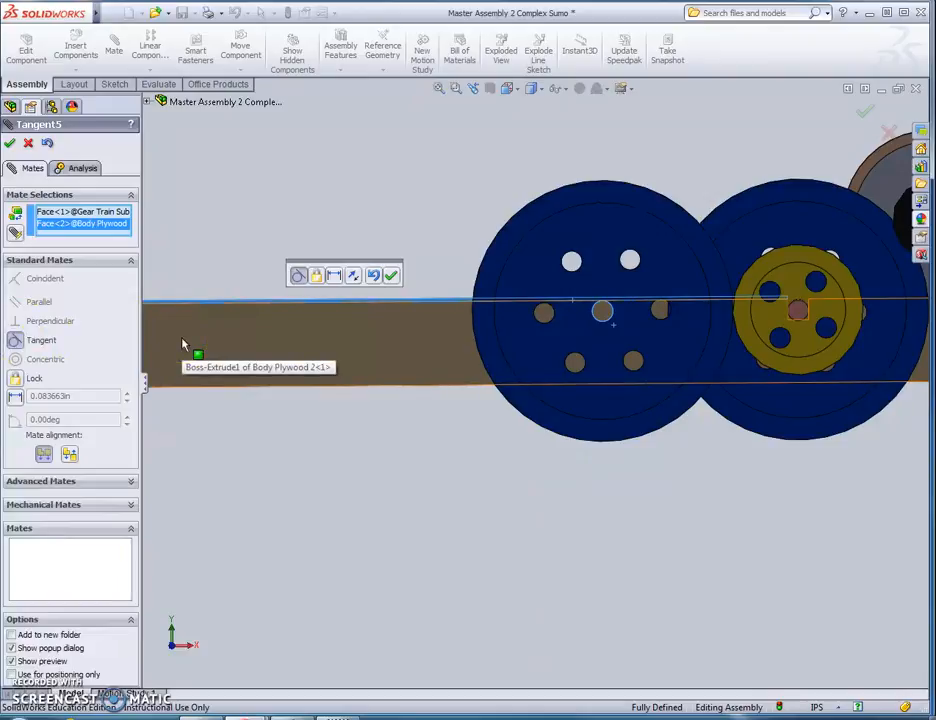
pyautogui.click(389, 273)
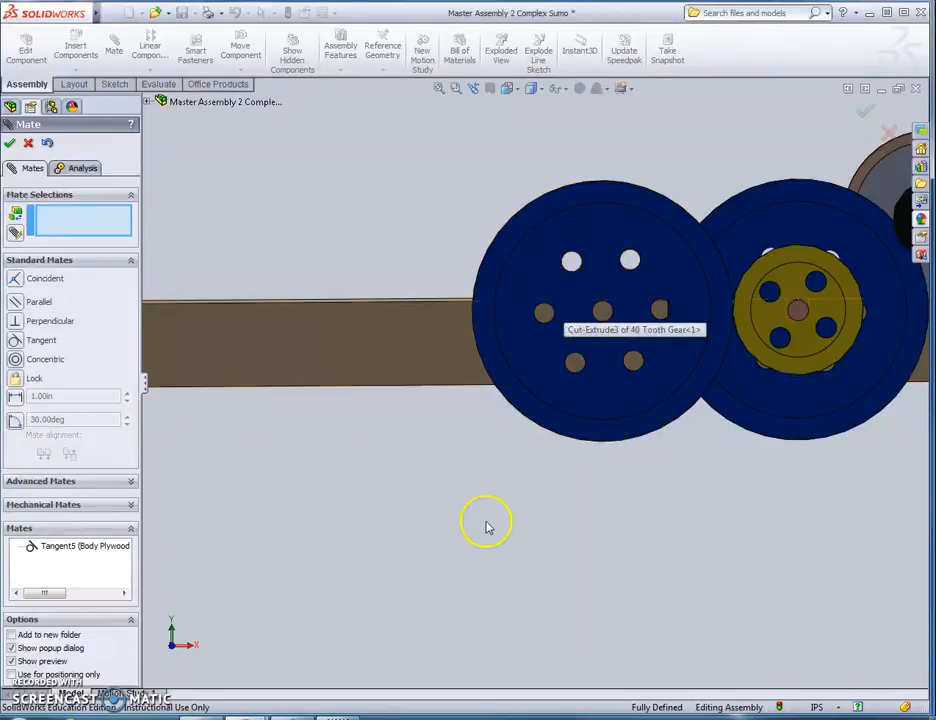
pyautogui.click(28, 143)
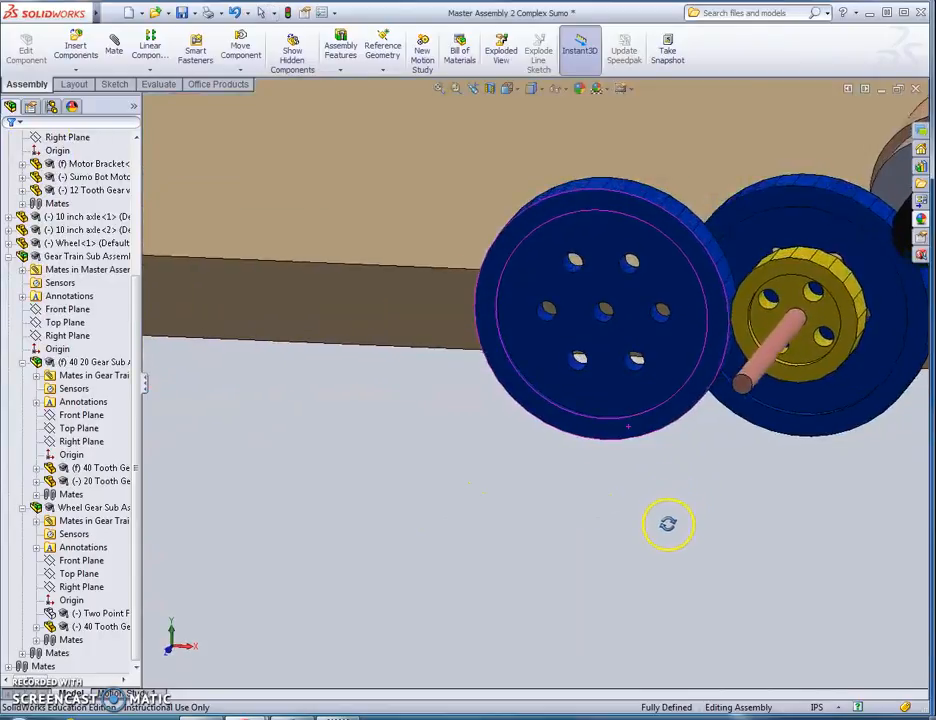
# Switch to the front view and open the Body Plywood 2 part for editing within the assembly
pyautogui.click(440, 225)
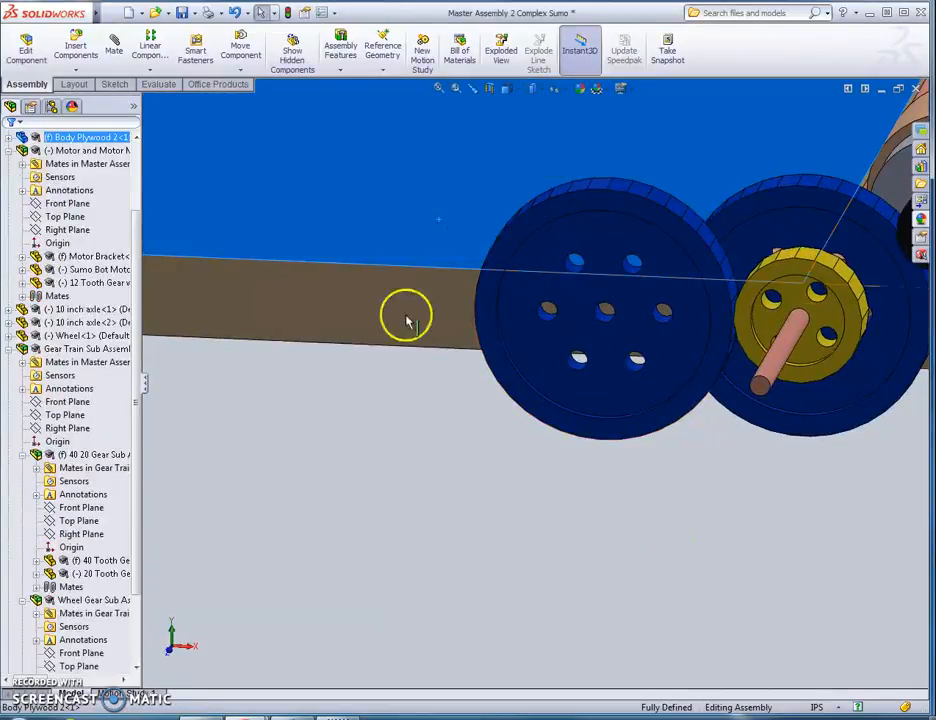
pyautogui.click(483, 449)
pyautogui.moveTo(583, 503); pyautogui.dragTo(597, 458, button='middle')
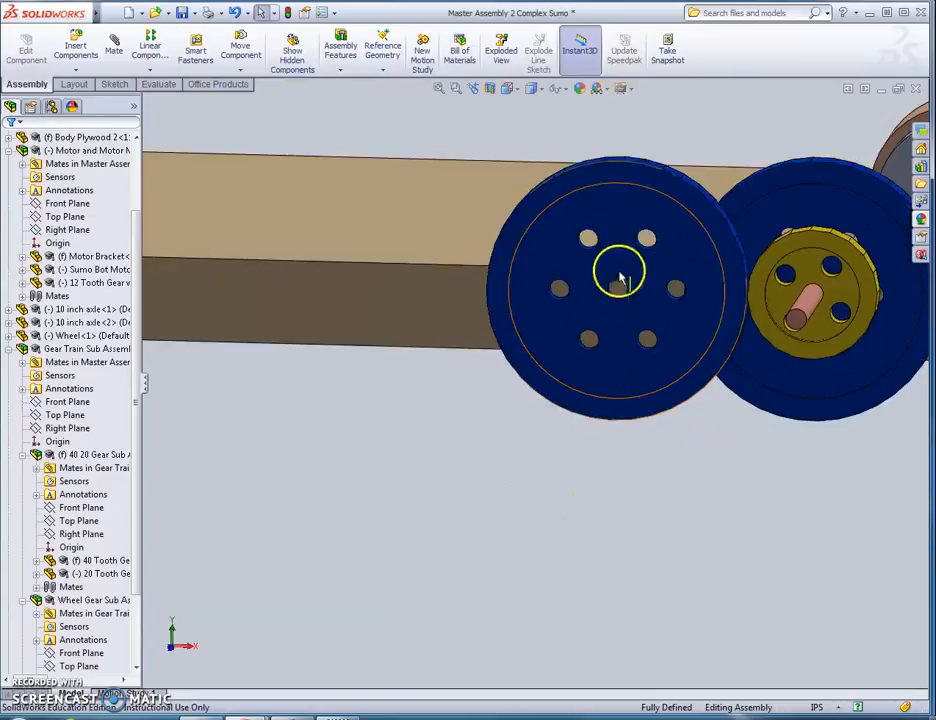
pyautogui.hotkey('ctrl', '7')
pyautogui.click(519, 95)
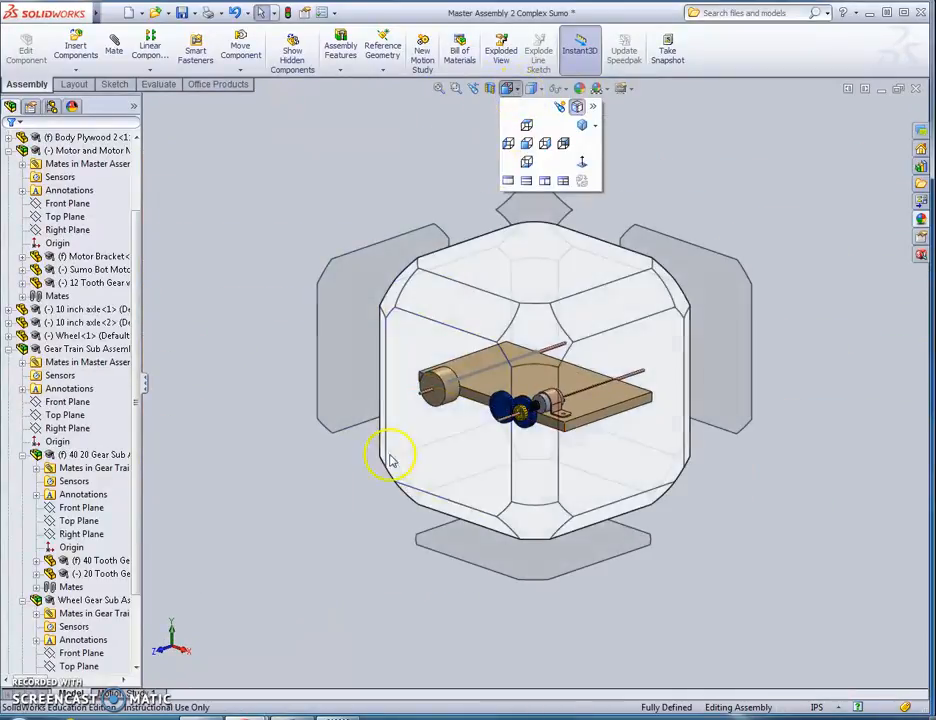
pyautogui.click(412, 444)
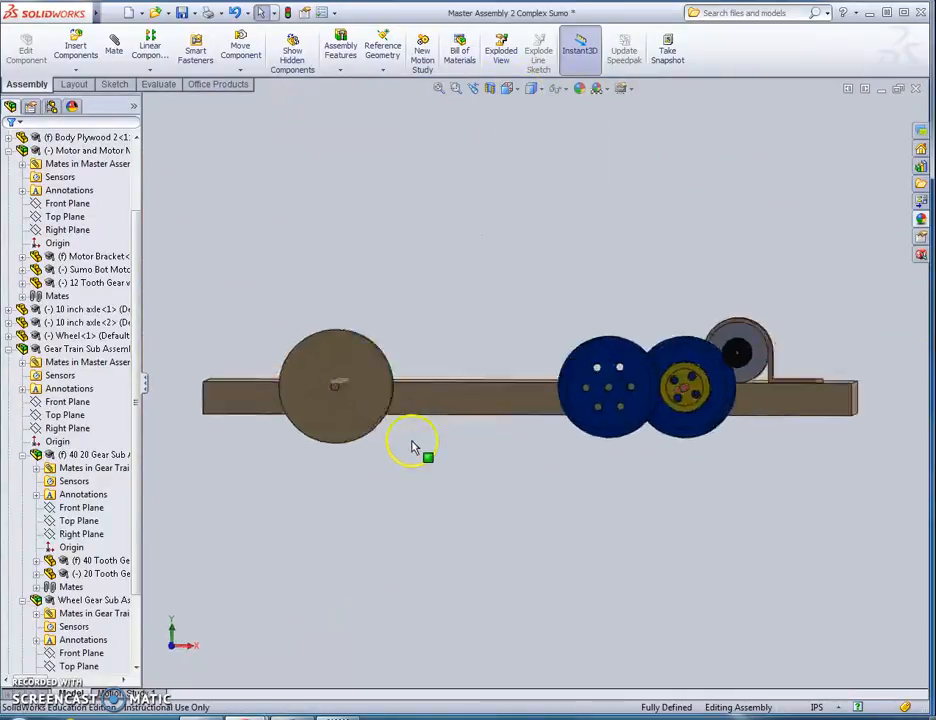
pyautogui.click(466, 396)
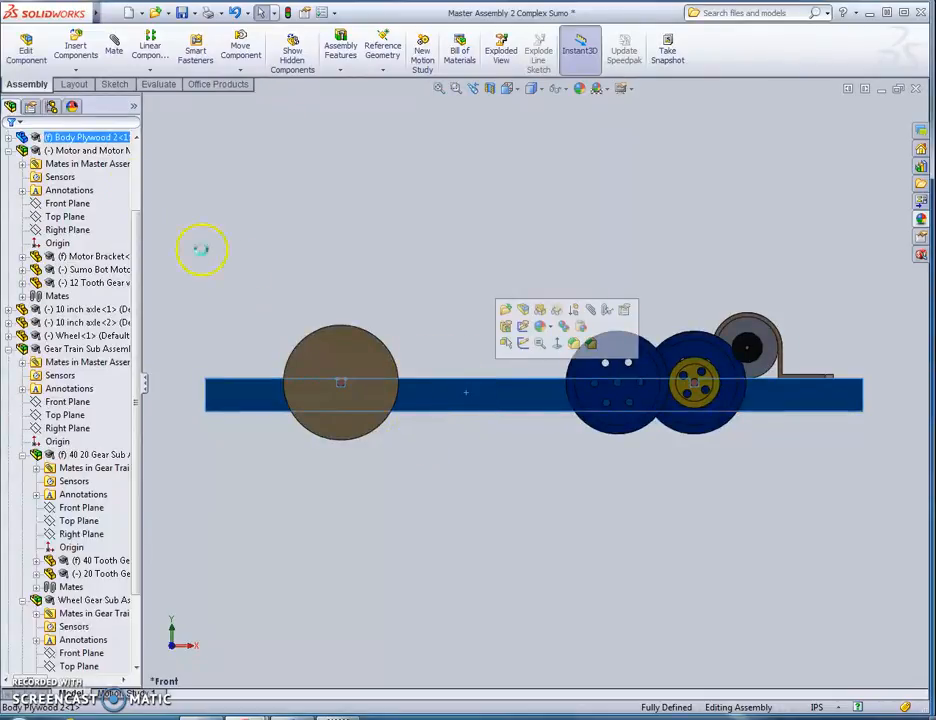
pyautogui.click(28, 50)
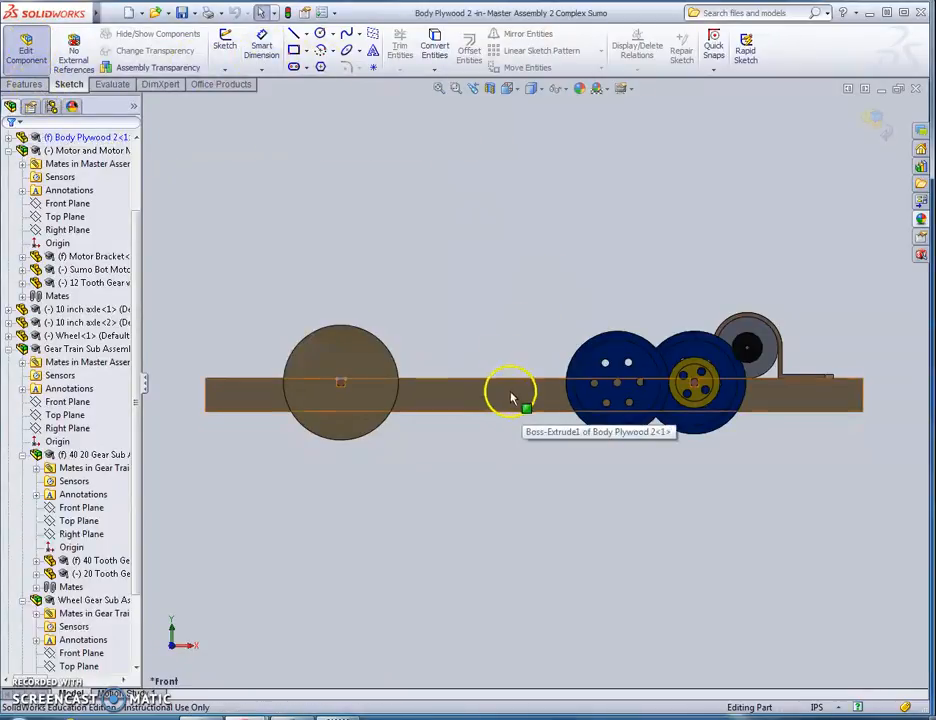
# Start an extruded cut with a new sketch on the plywood's long front side face
pyautogui.click(26, 84)
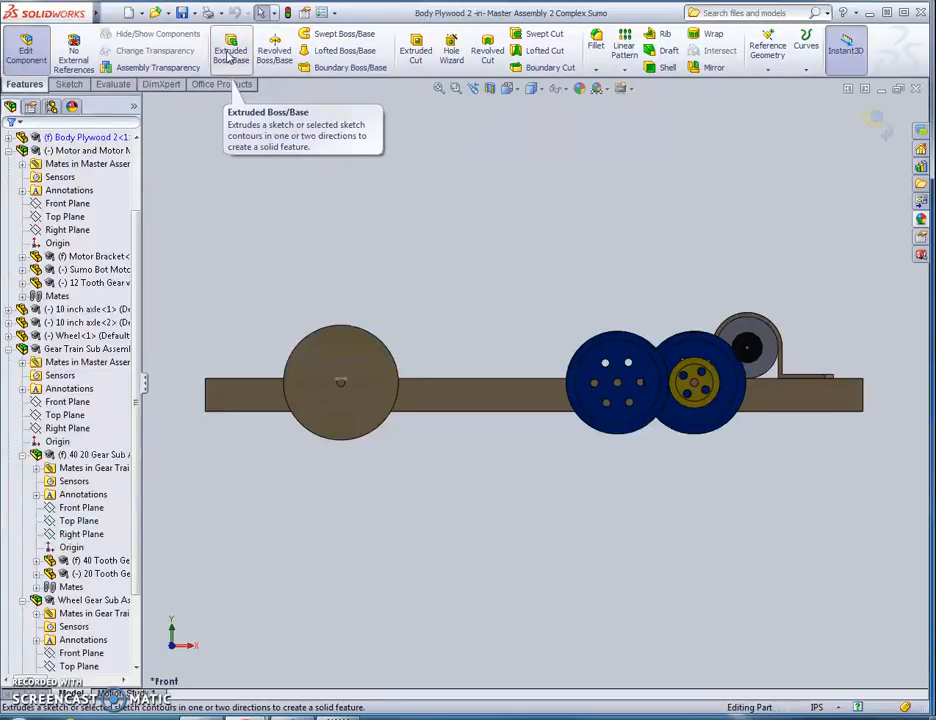
pyautogui.click(411, 56)
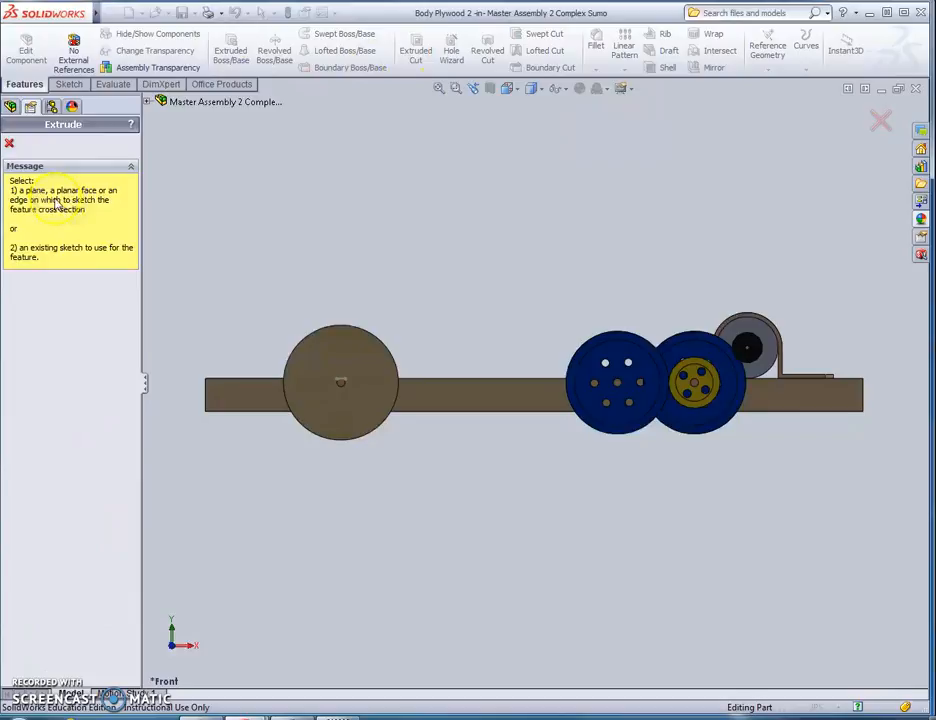
pyautogui.click(537, 403)
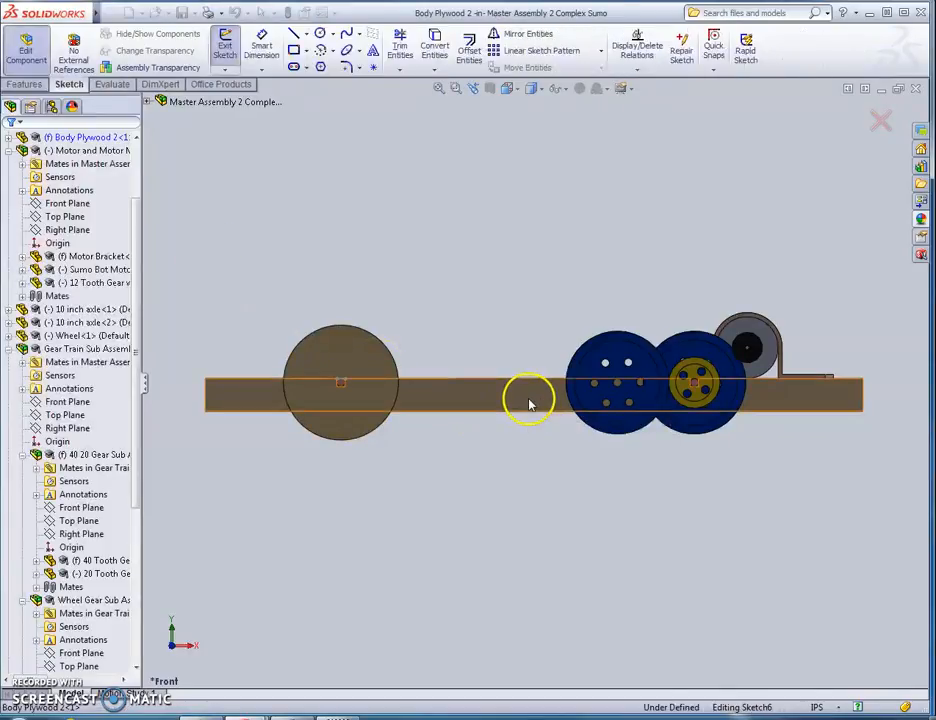
# Place a sketch point at the center of the outer 40-tooth gear's center hole
pyautogui.scroll(-6, 612, 395)
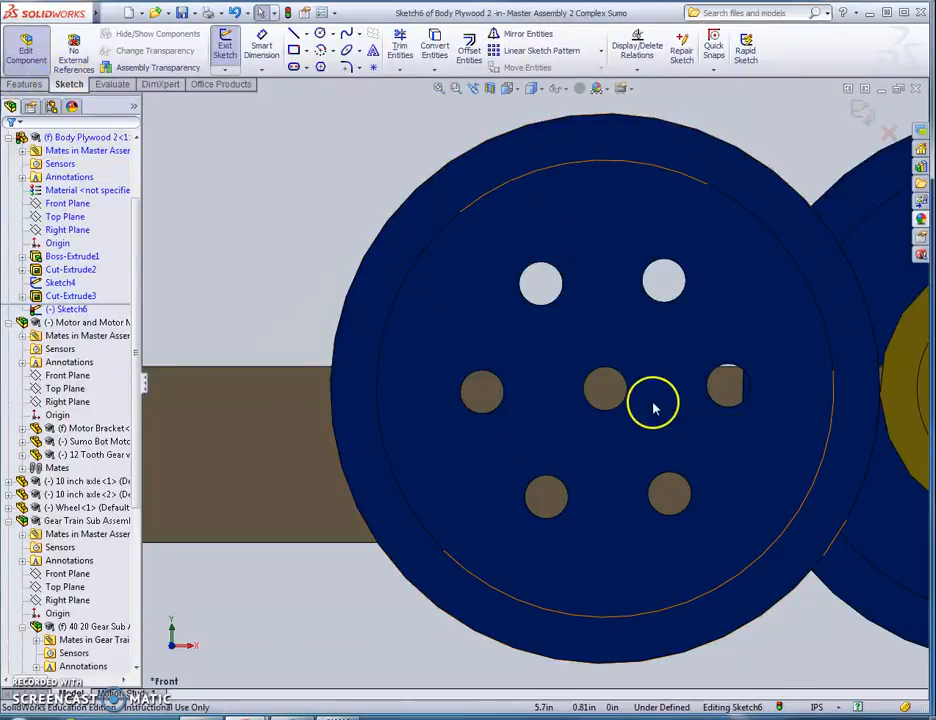
pyautogui.scroll(-2, 625, 398)
pyautogui.scroll(-2, 600, 390)
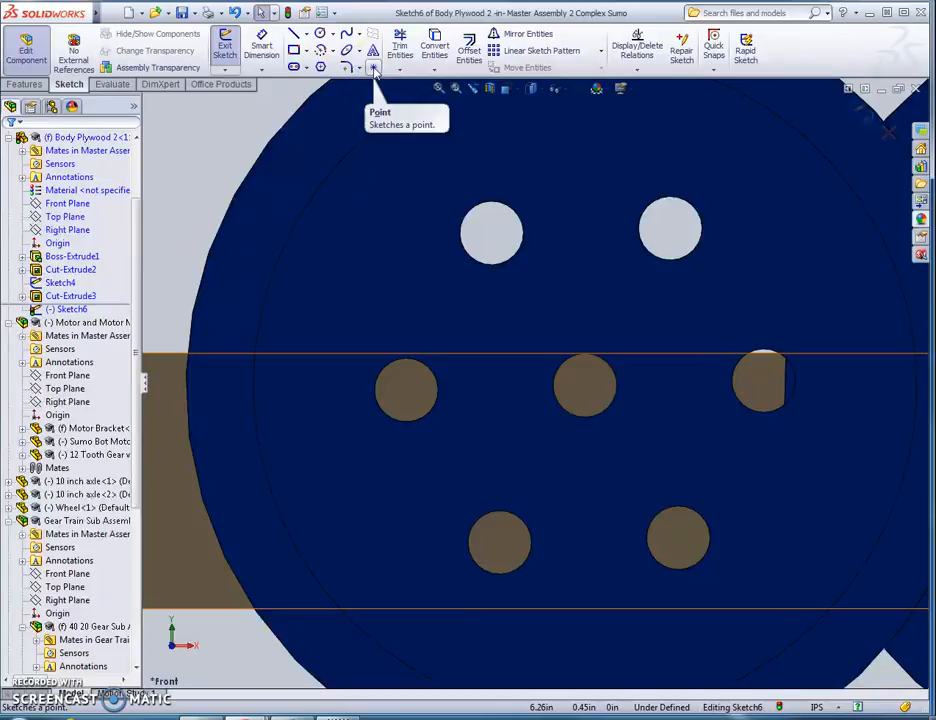
pyautogui.click(374, 68)
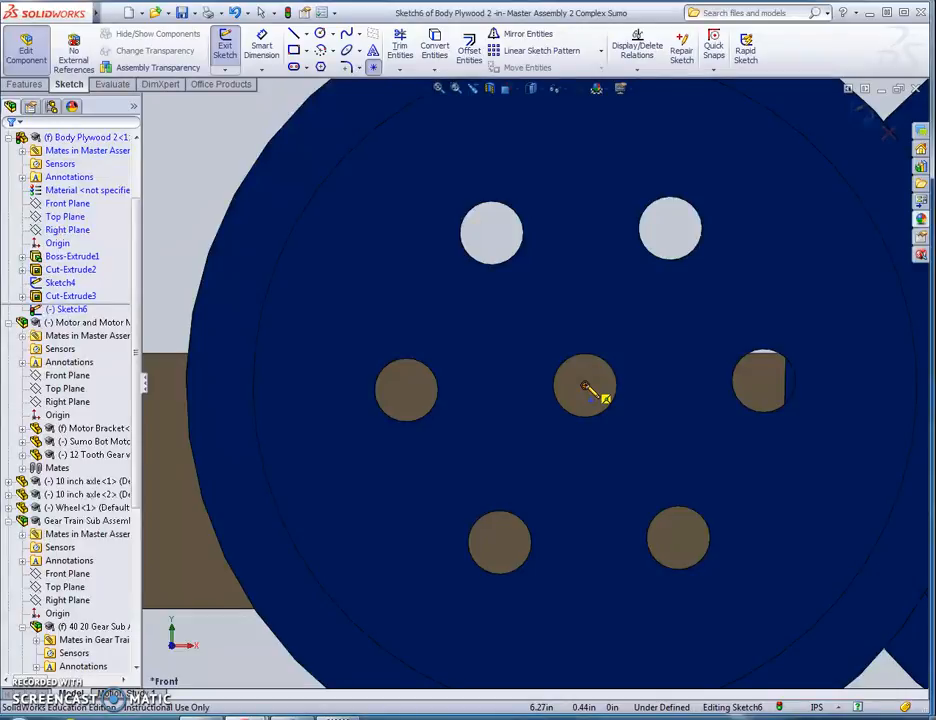
pyautogui.click(586, 389)
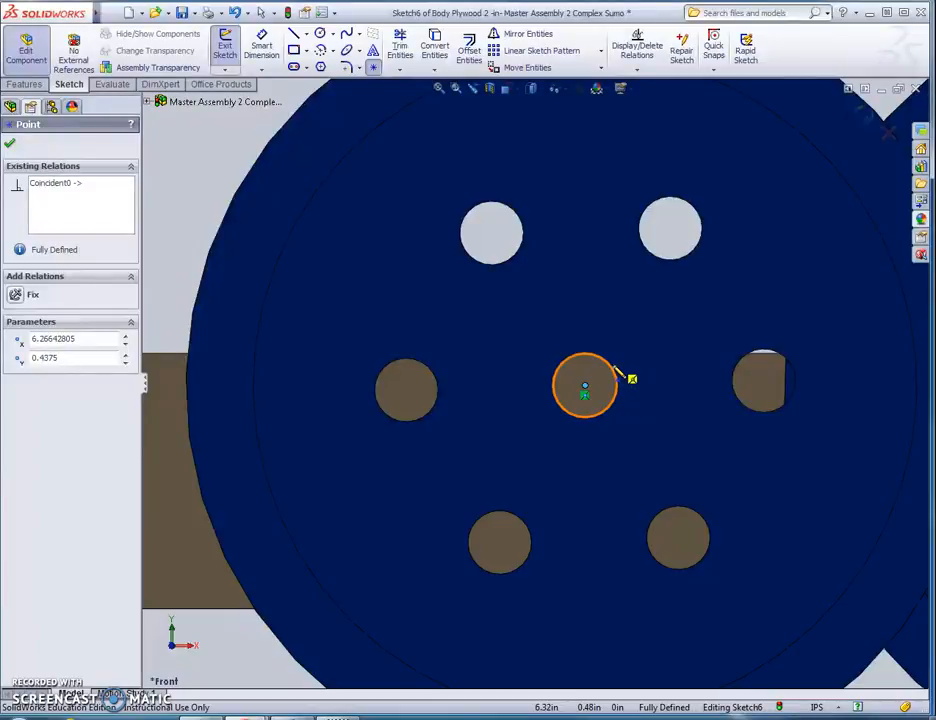
pyautogui.click(560, 292)
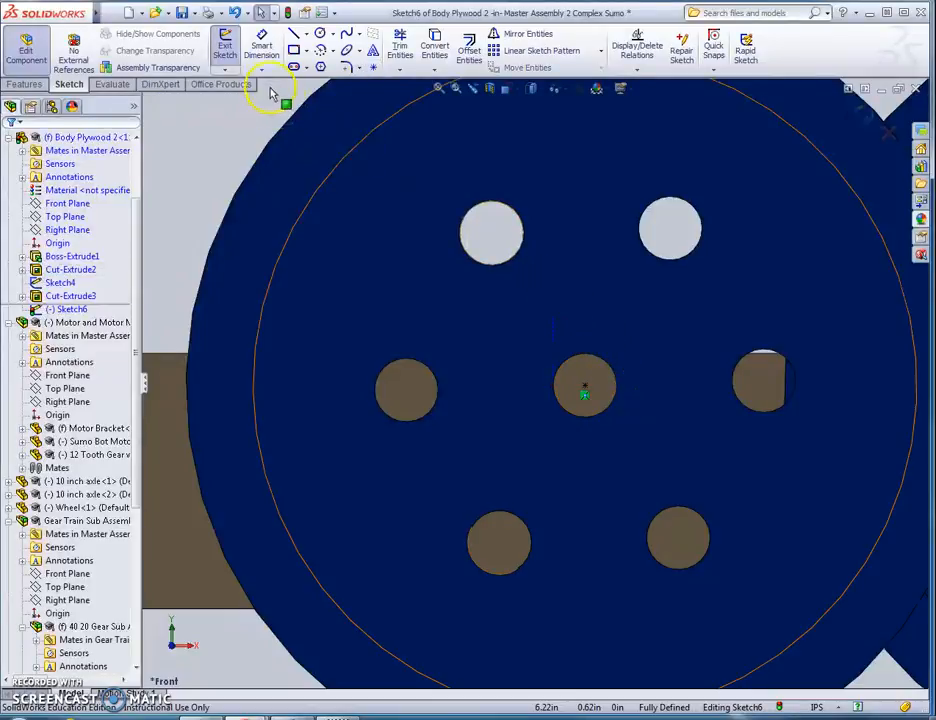
# Sketch a corner rectangle about 0.15 by 0.14 in around the point at the gear's center hole
pyautogui.click(293, 52)
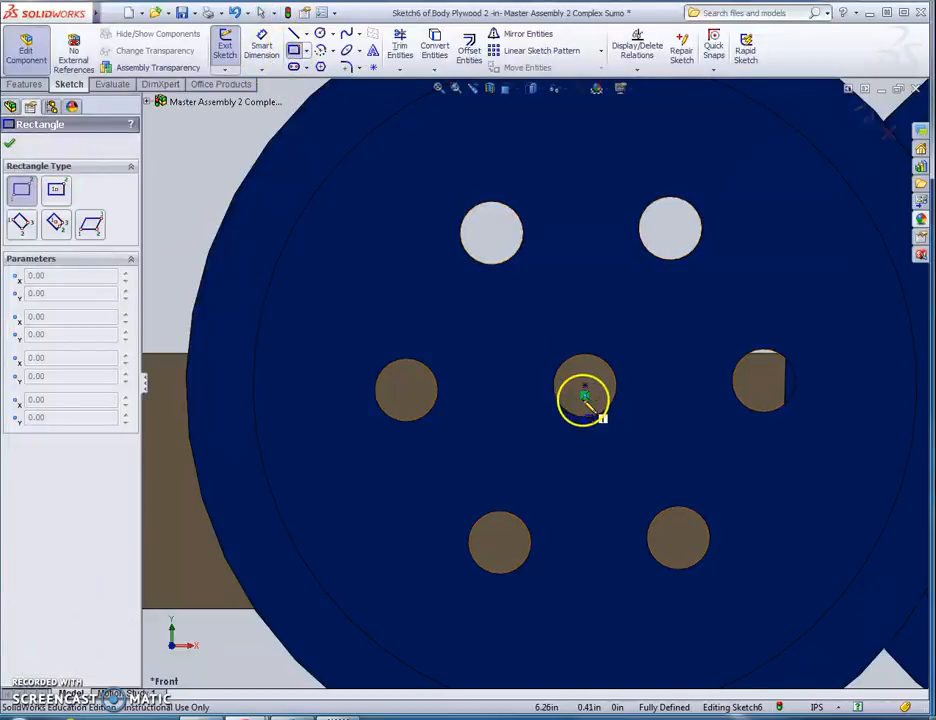
pyautogui.click(547, 351)
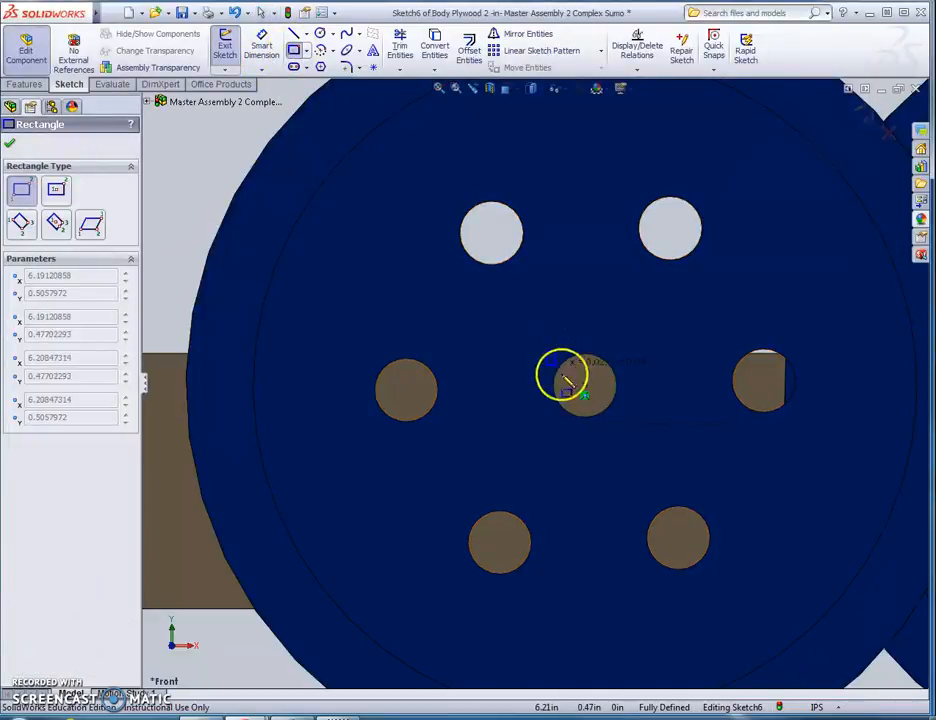
pyautogui.click(625, 422)
pyautogui.press('Escape')
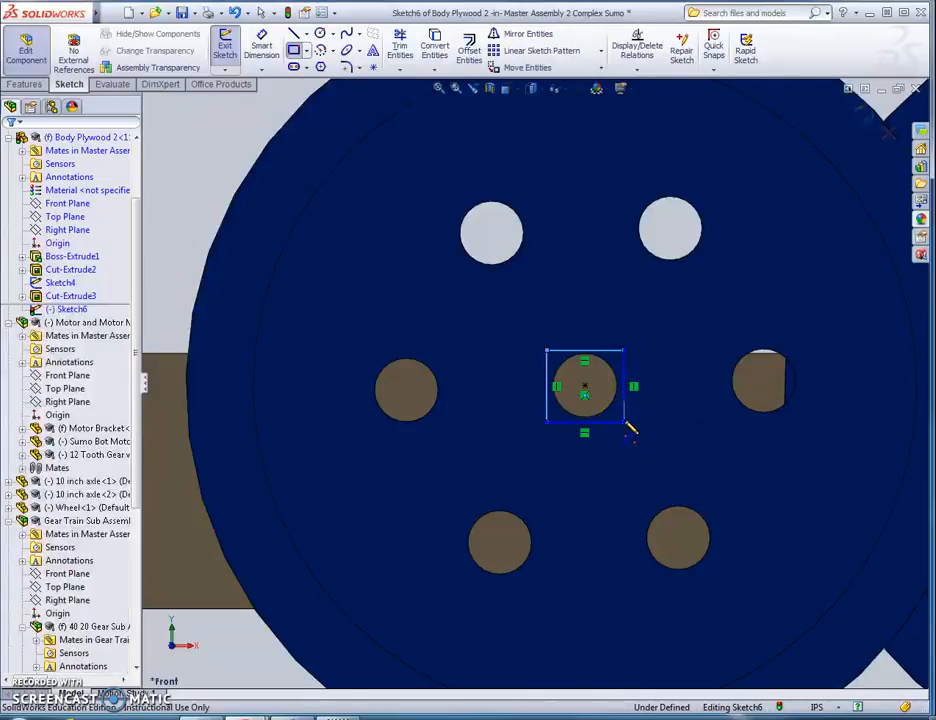
# Dimension the rectangle's width and height to 1/8 in each
pyautogui.click(265, 45)
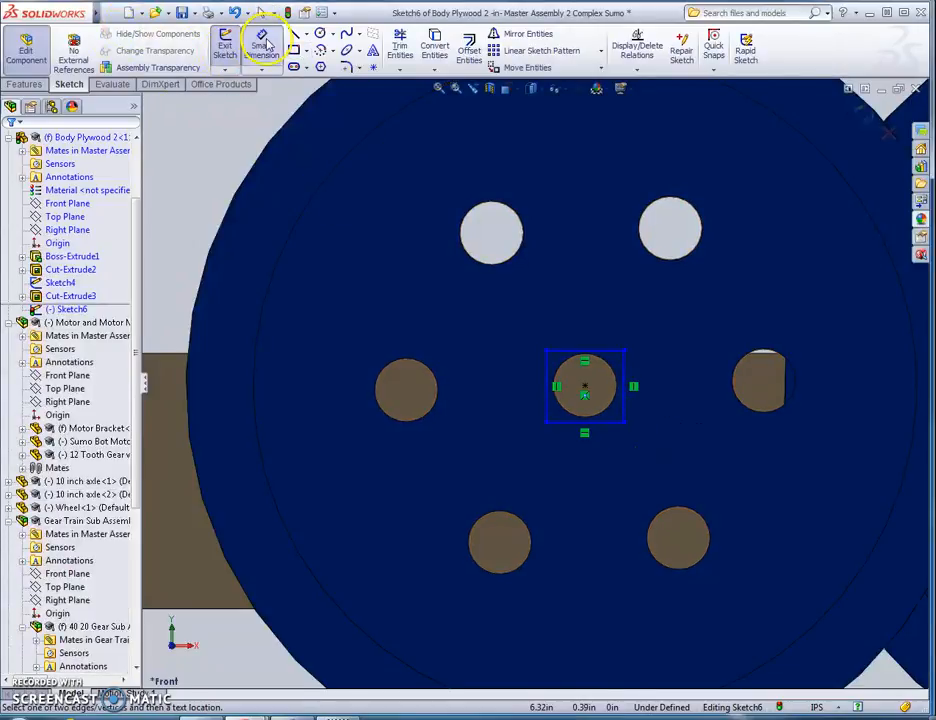
pyautogui.click(573, 349)
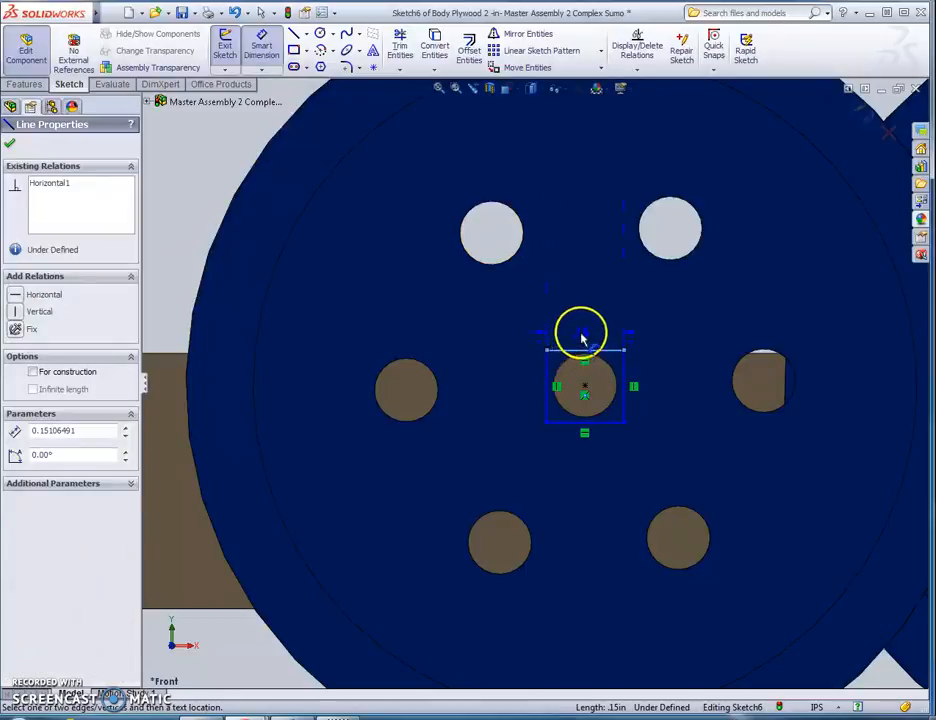
pyautogui.click(582, 338)
pyautogui.write('1/8')
pyautogui.write('in')
pyautogui.press('Return')
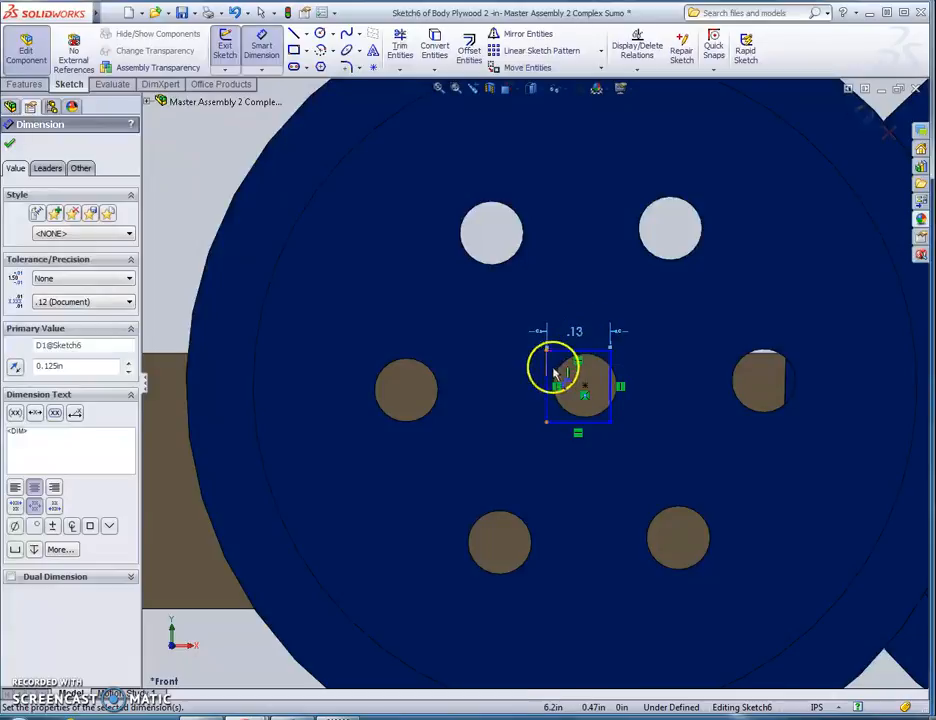
pyautogui.click(539, 370)
pyautogui.click(528, 378)
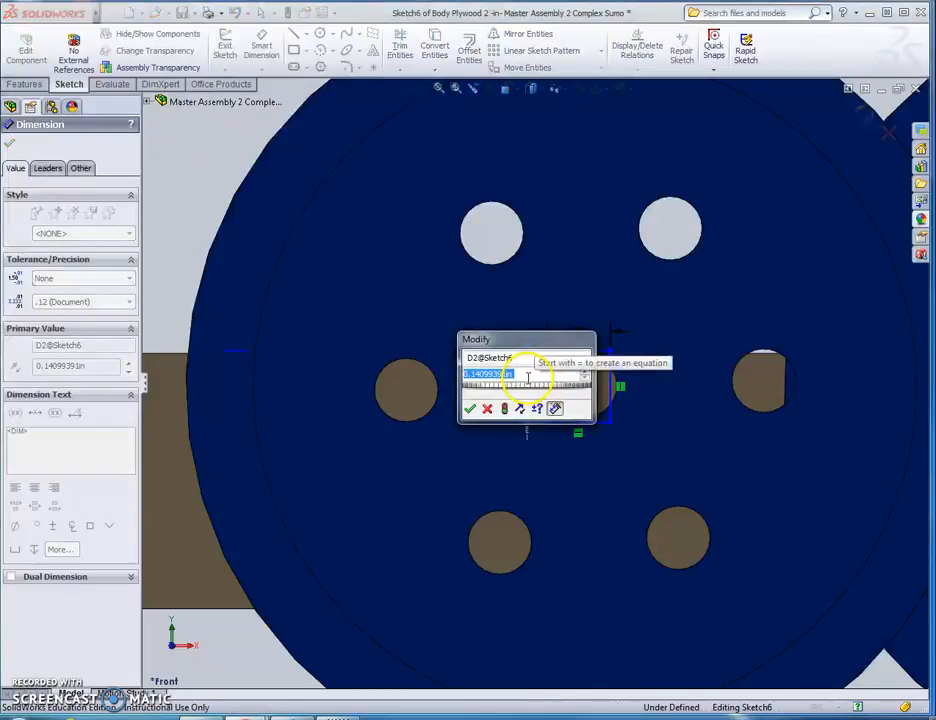
pyautogui.write('1/8in')
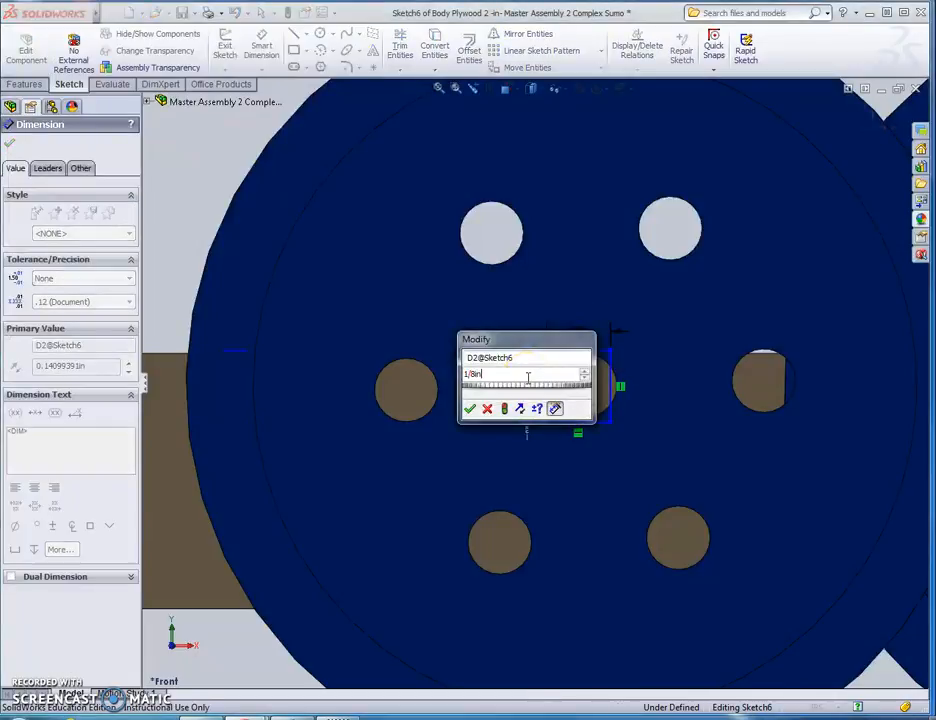
pyautogui.press('Return')
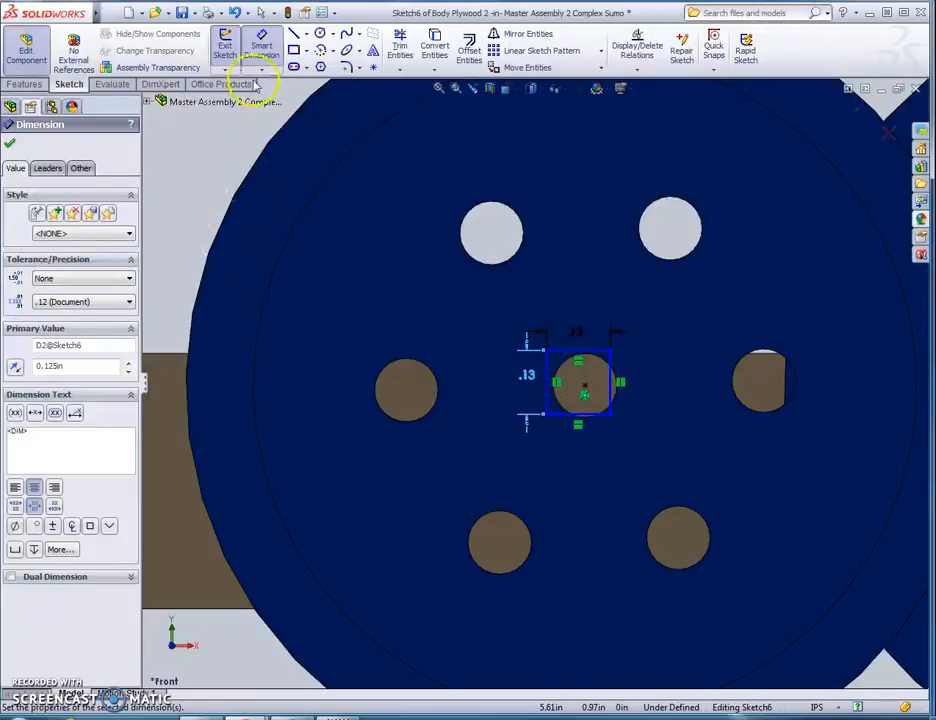
# Dimension the horizontal distance from the square's left edge to the gear-center sketch point as 1/16 in
pyautogui.click(548, 372)
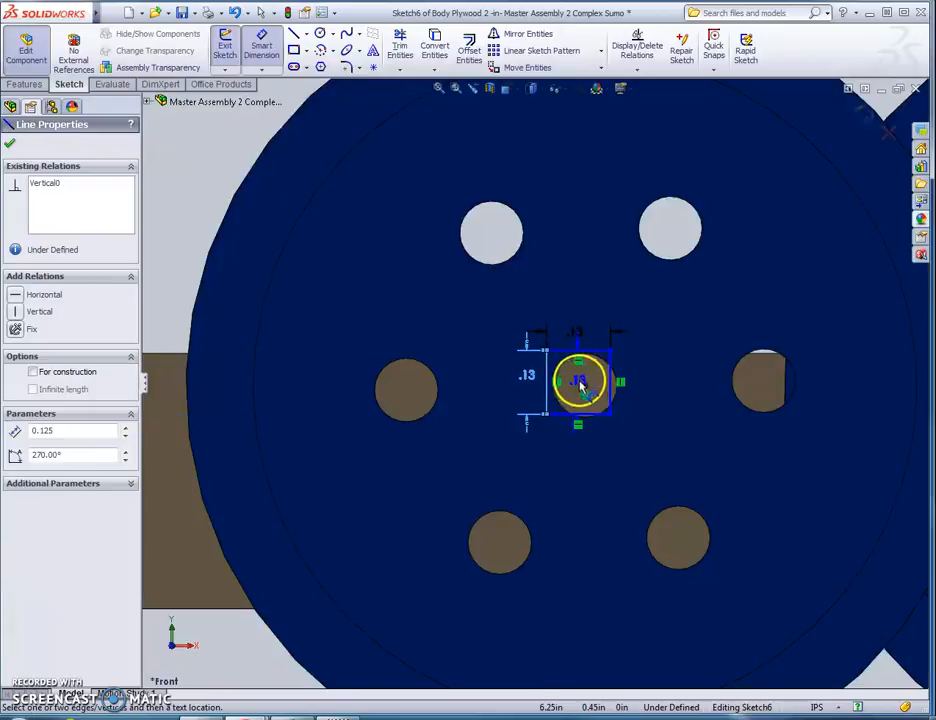
pyautogui.click(585, 387)
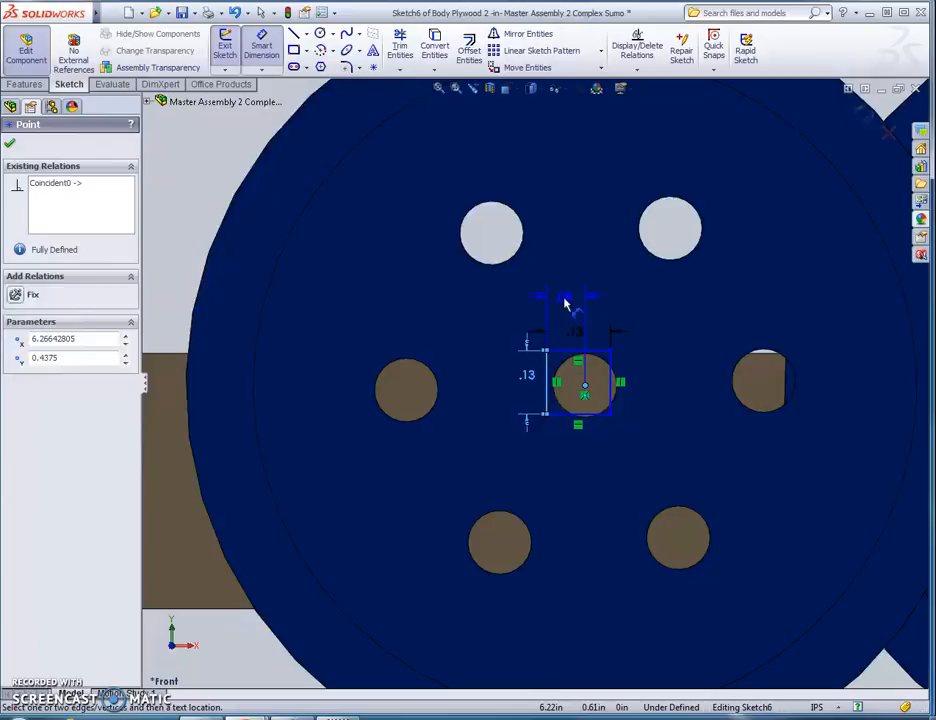
pyautogui.click(565, 302)
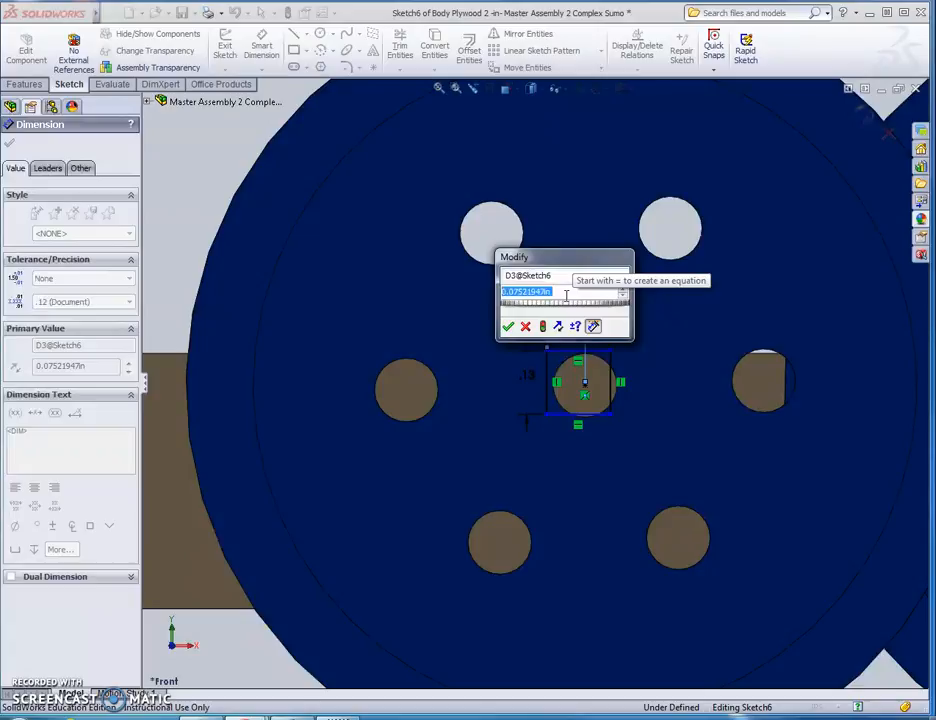
pyautogui.write('1/16')
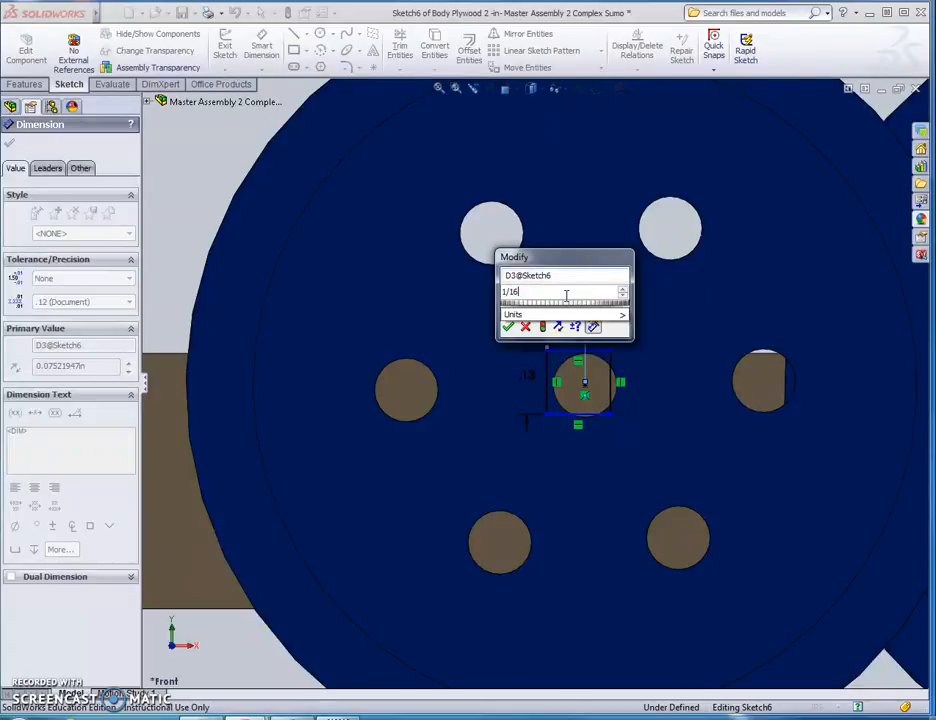
pyautogui.press('Return')
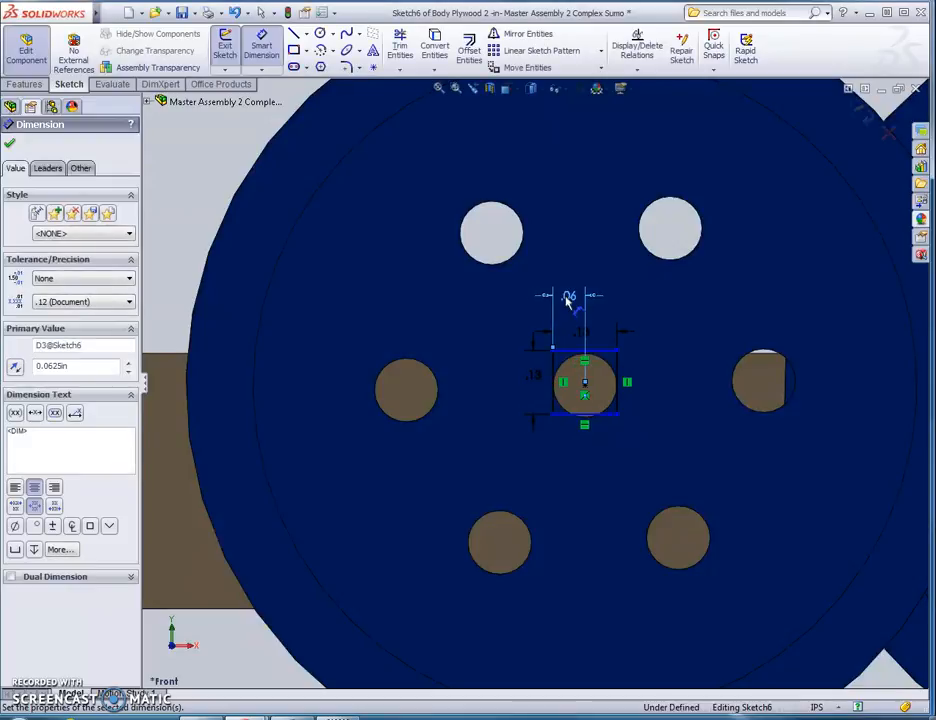
# Dimension the vertical distance from the sketch point to the square's bottom edge as 1/16 in and finish dimensioning
pyautogui.click(585, 382)
pyautogui.click(606, 414)
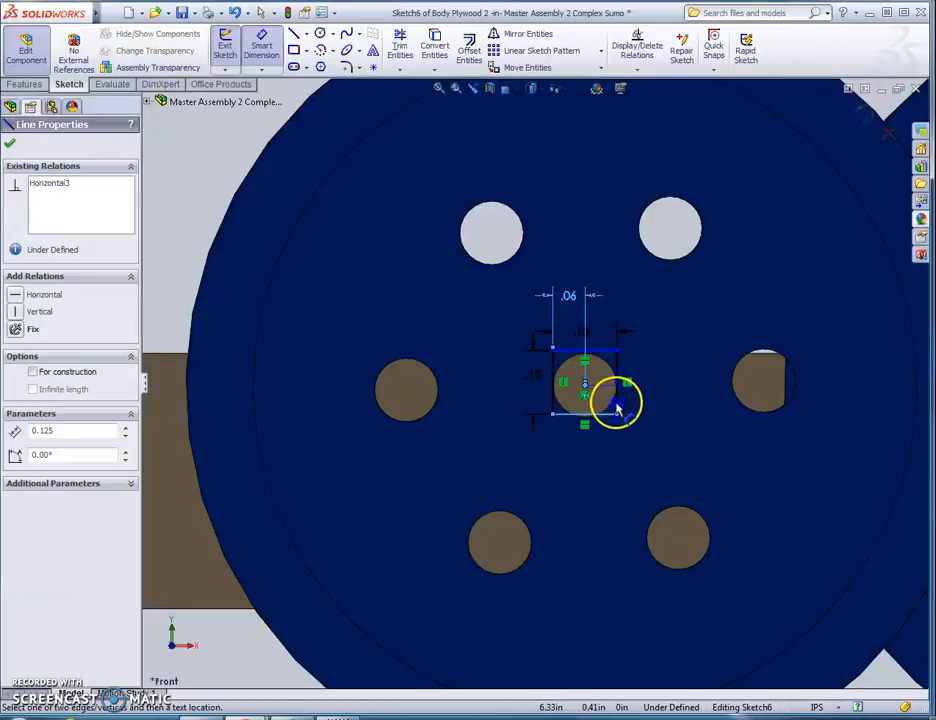
pyautogui.click(660, 397)
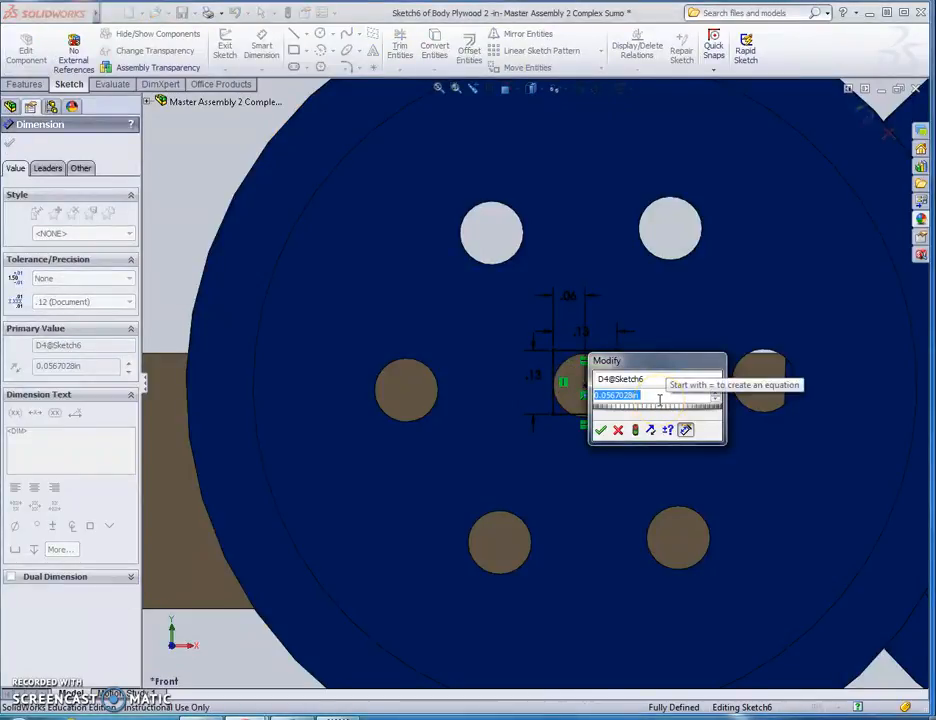
pyautogui.write('1/16')
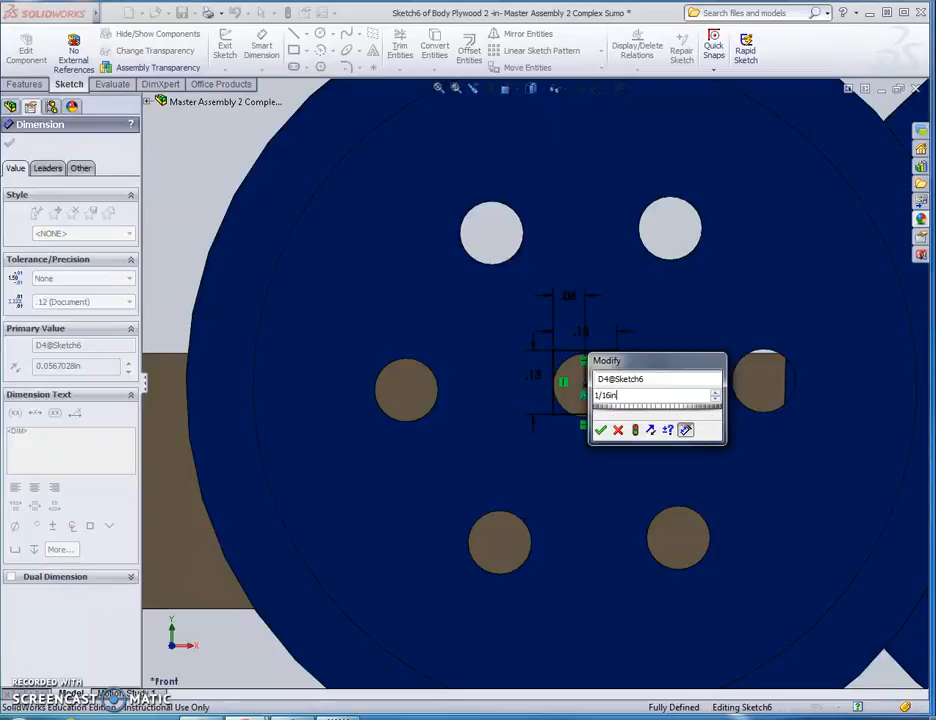
pyautogui.press('Return')
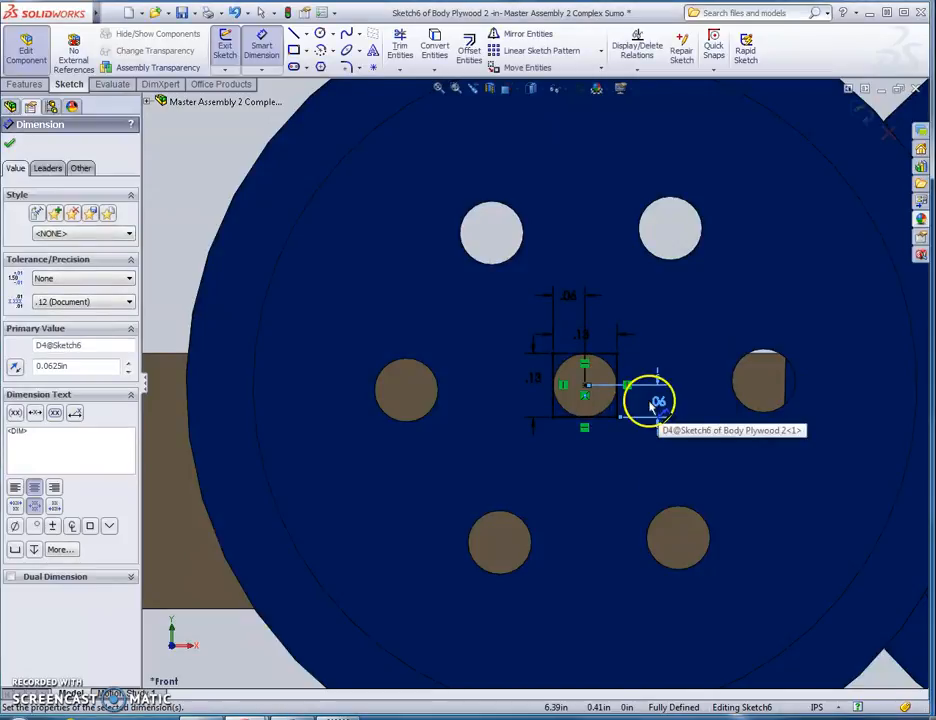
pyautogui.click(10, 146)
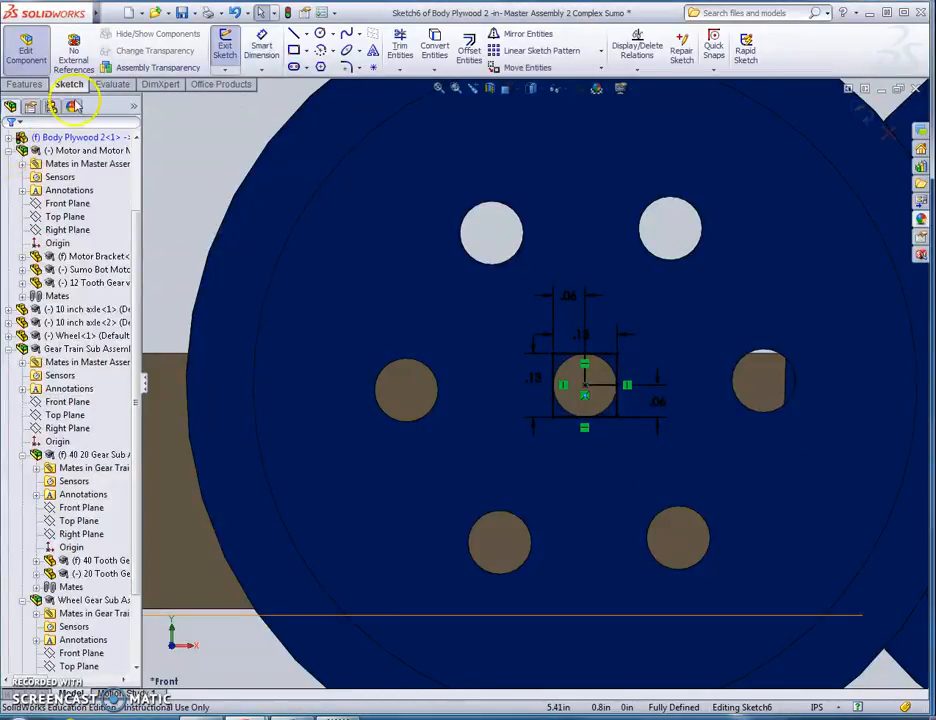
# Cut the square sketch Through All across the plywood and return from part editing to the assembly
pyautogui.click(229, 48)
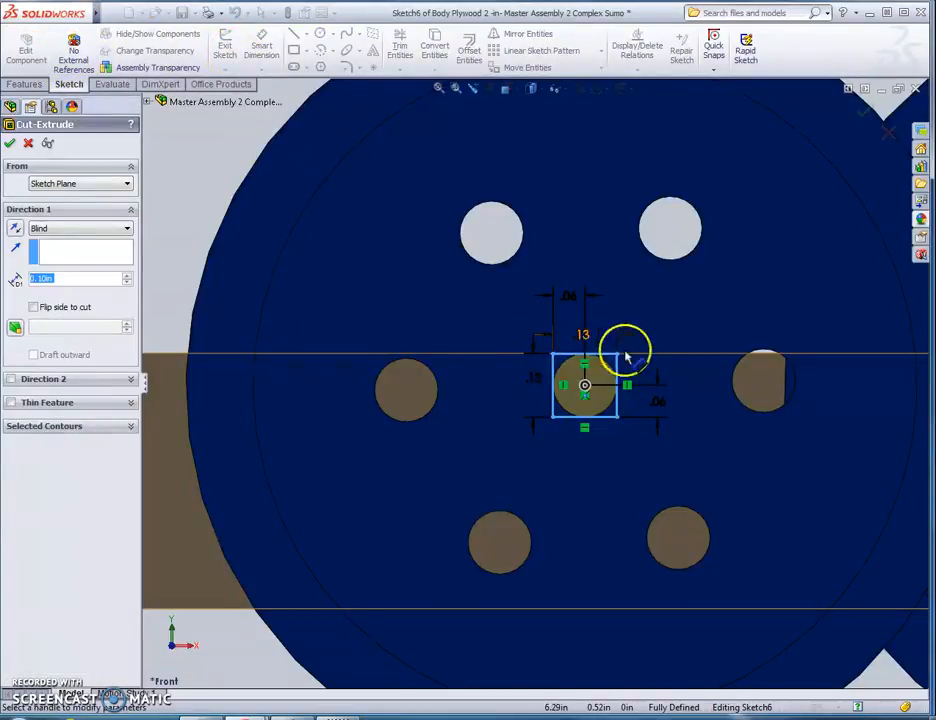
pyautogui.scroll(3, 220, 243)
pyautogui.moveTo(226, 233); pyautogui.dragTo(322, 288, button='middle')
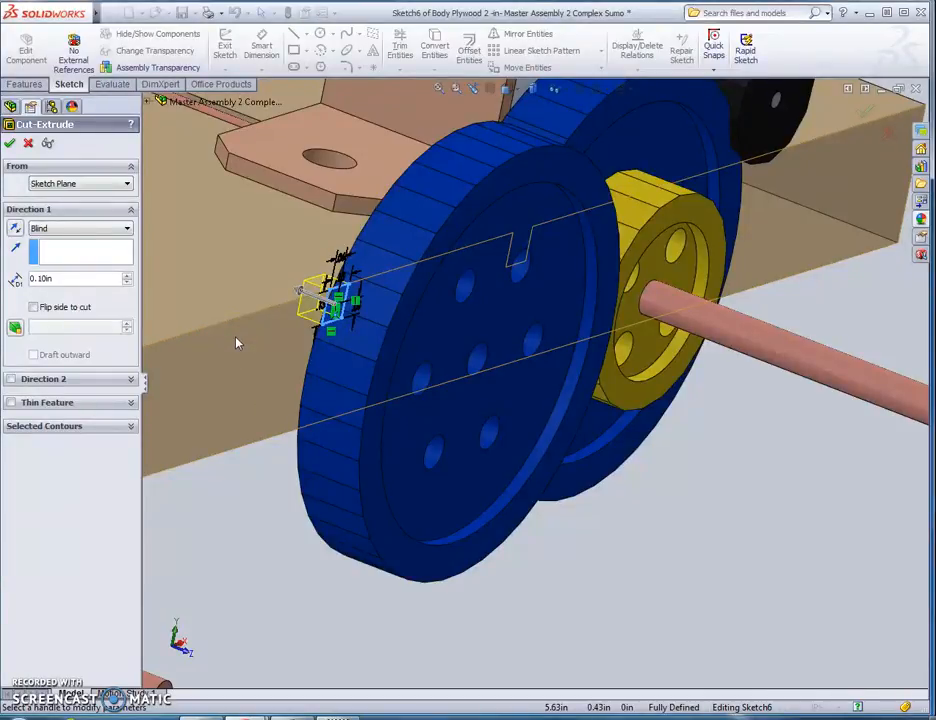
pyautogui.click(57, 229)
pyautogui.click(50, 248)
pyautogui.press('z')
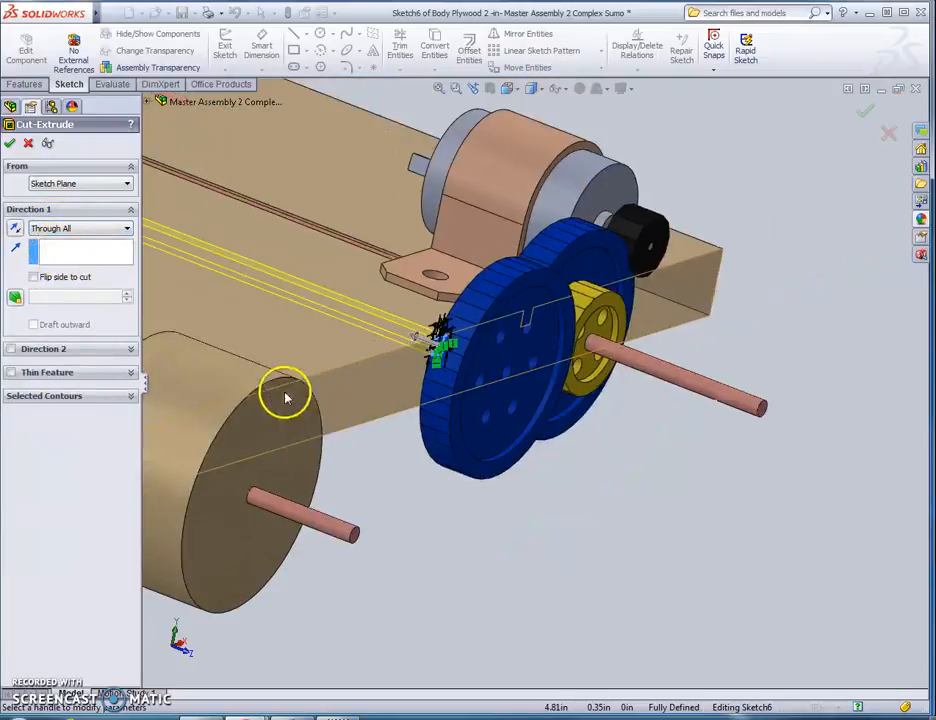
pyautogui.press('z')
pyautogui.press('z')
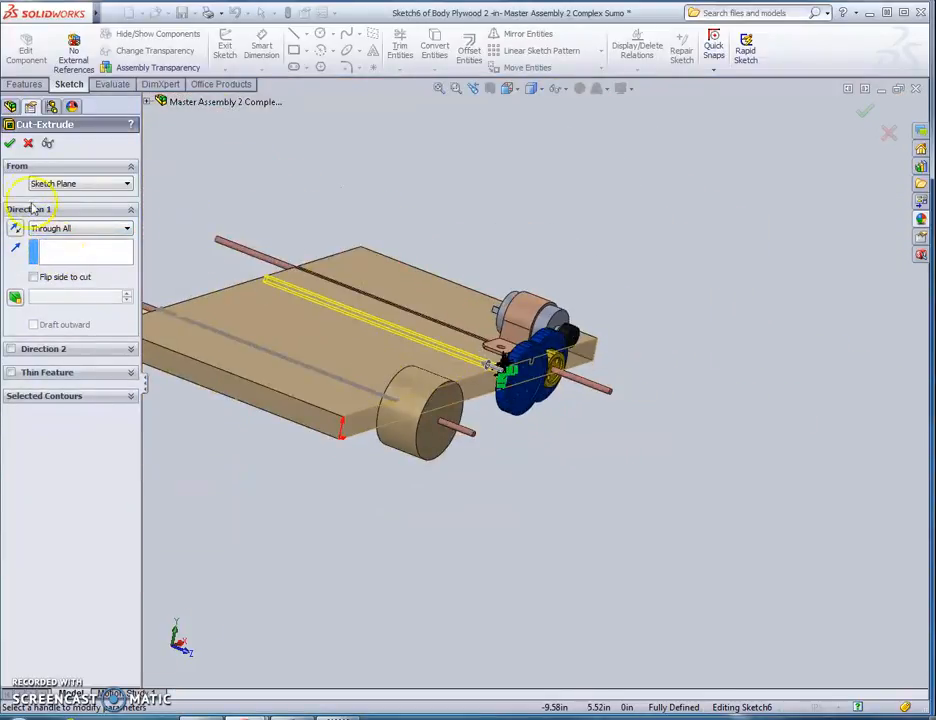
pyautogui.click(11, 146)
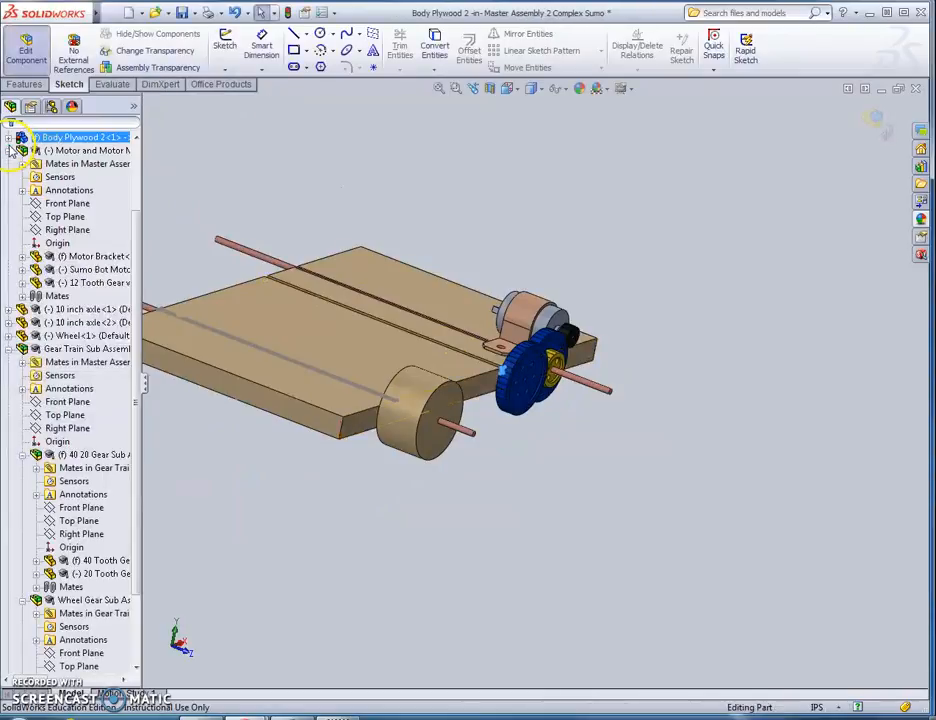
pyautogui.moveTo(616, 536)
pyautogui.mouseDown(button='middle')
pyautogui.moveTo(623, 503)
pyautogui.moveTo(687, 470)
pyautogui.moveTo(612, 556)
pyautogui.moveTo(598, 540)
pyautogui.mouseUp(button='middle')
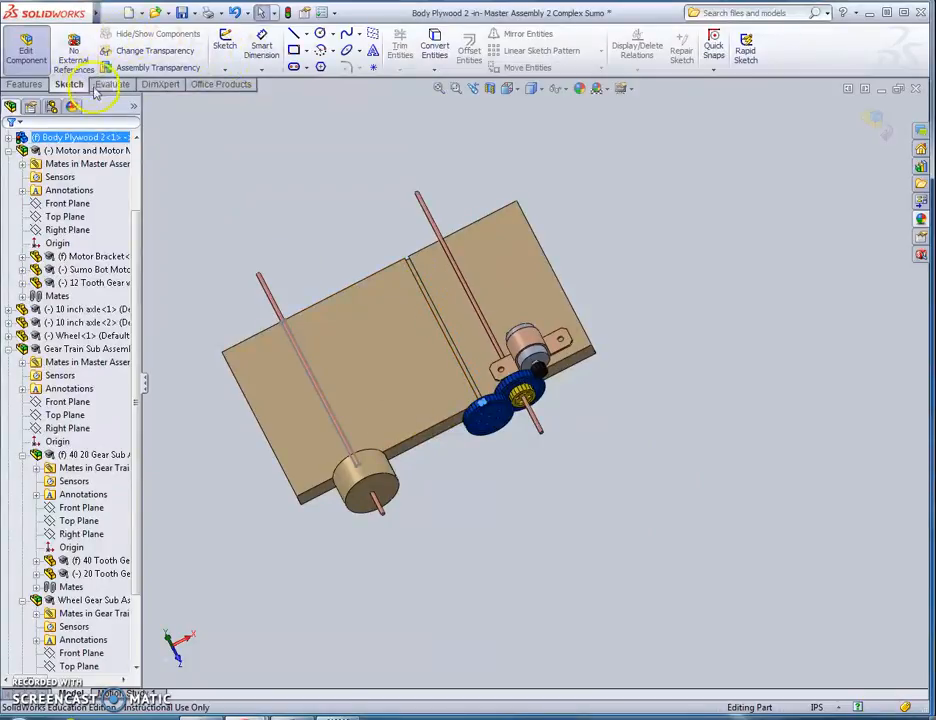
pyautogui.click(25, 52)
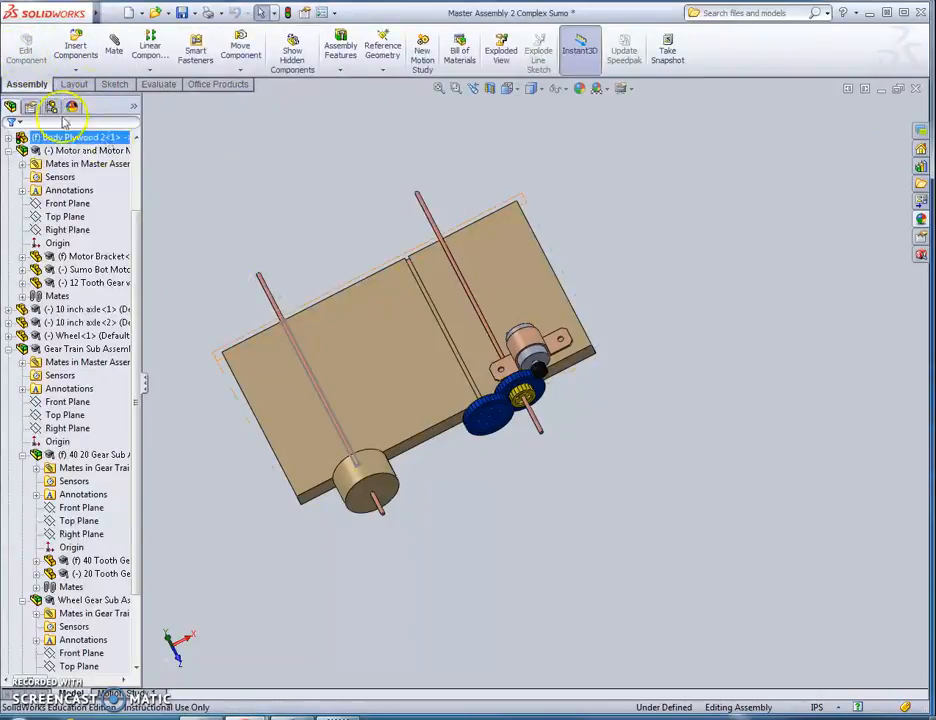
# Insert another 10 inch axle part and place it over the plywood near the new slot
pyautogui.click(76, 45)
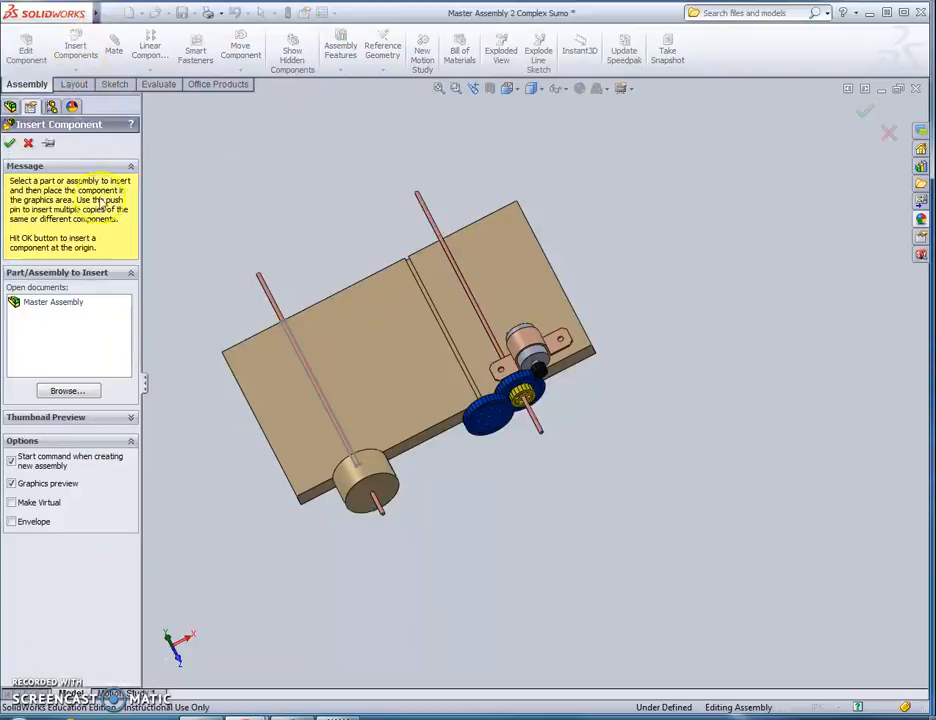
pyautogui.click(66, 390)
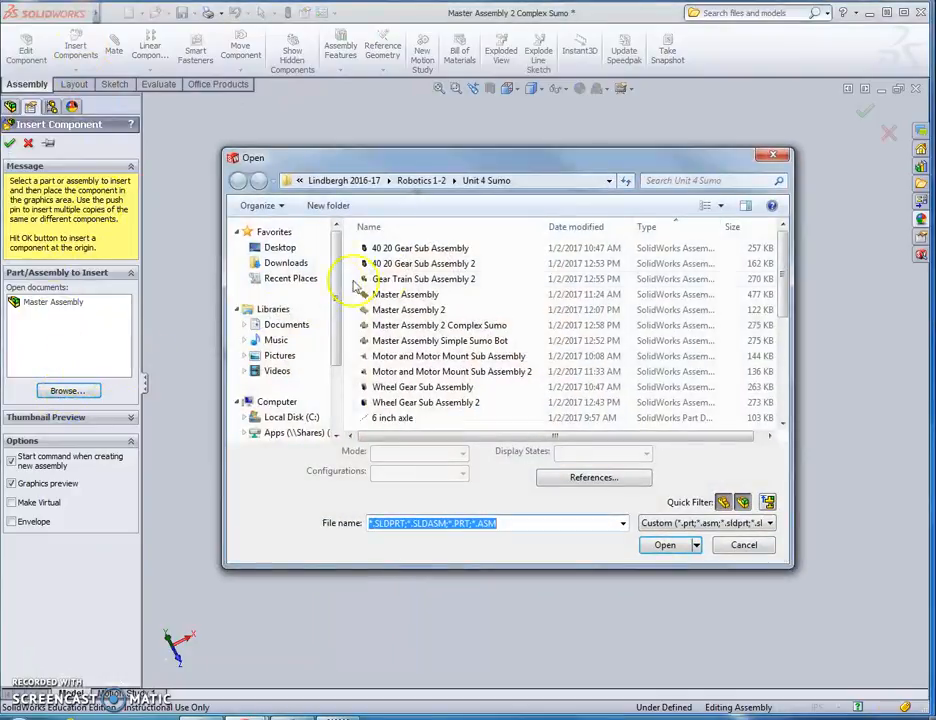
pyautogui.scroll(-2, 485, 360)
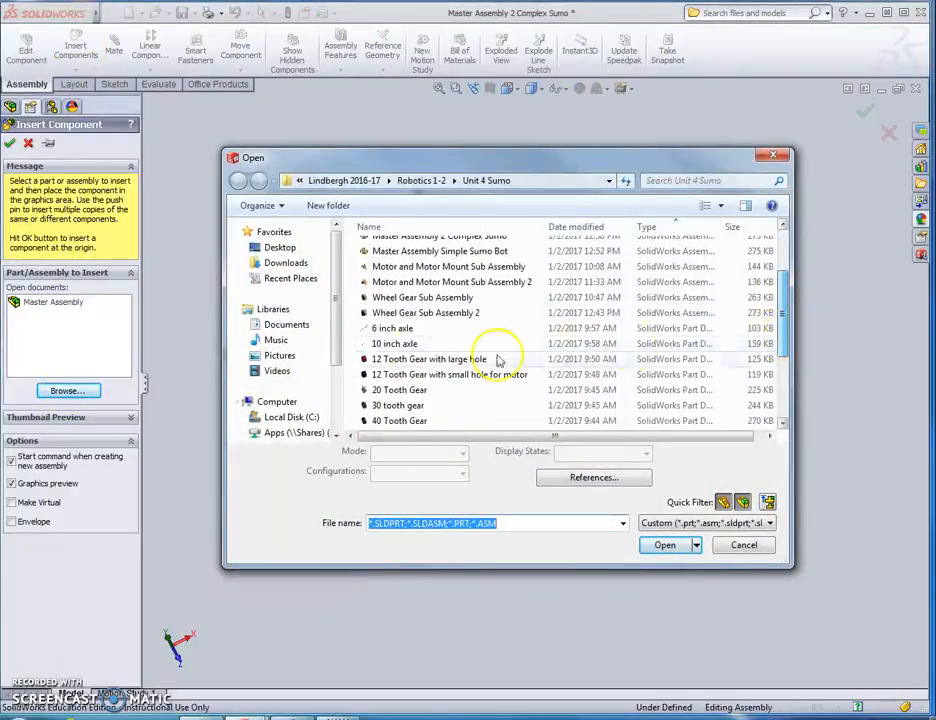
pyautogui.click(395, 344)
pyautogui.click(662, 545)
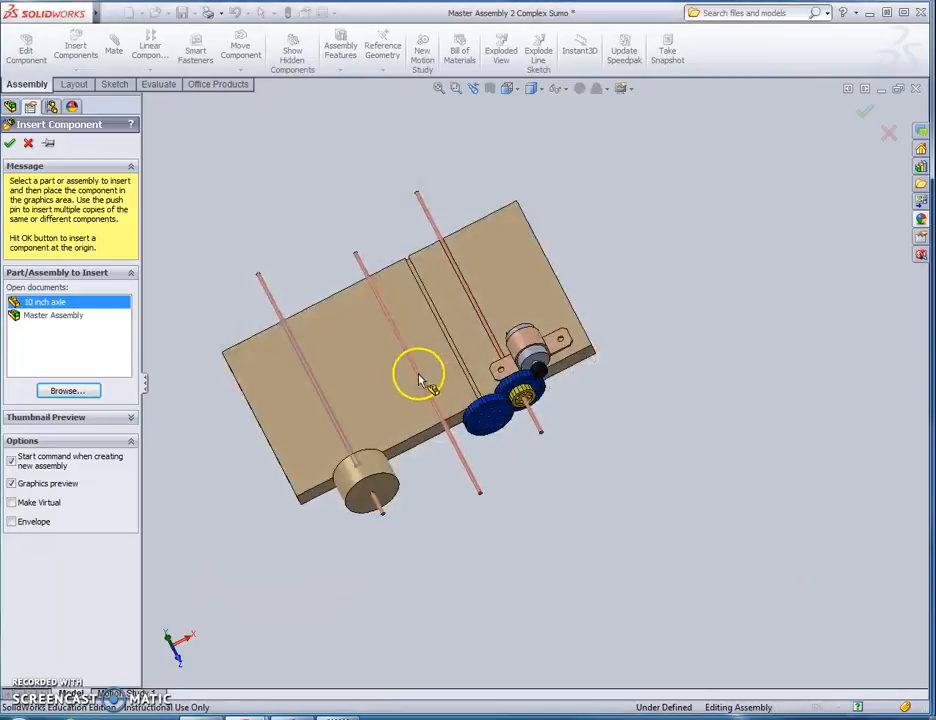
pyautogui.click(522, 350)
pyautogui.click(80, 43)
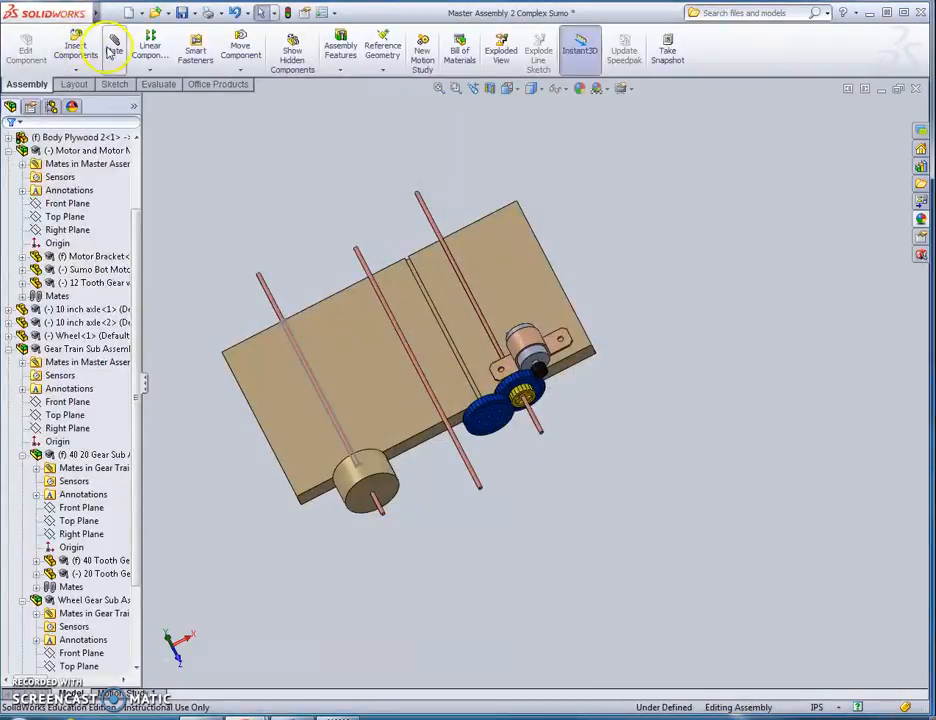
# Add a tangent mate between the new axle's cylindrical face and the floor of the new plywood slot
pyautogui.click(113, 50)
pyautogui.scroll(-6, 400, 290)
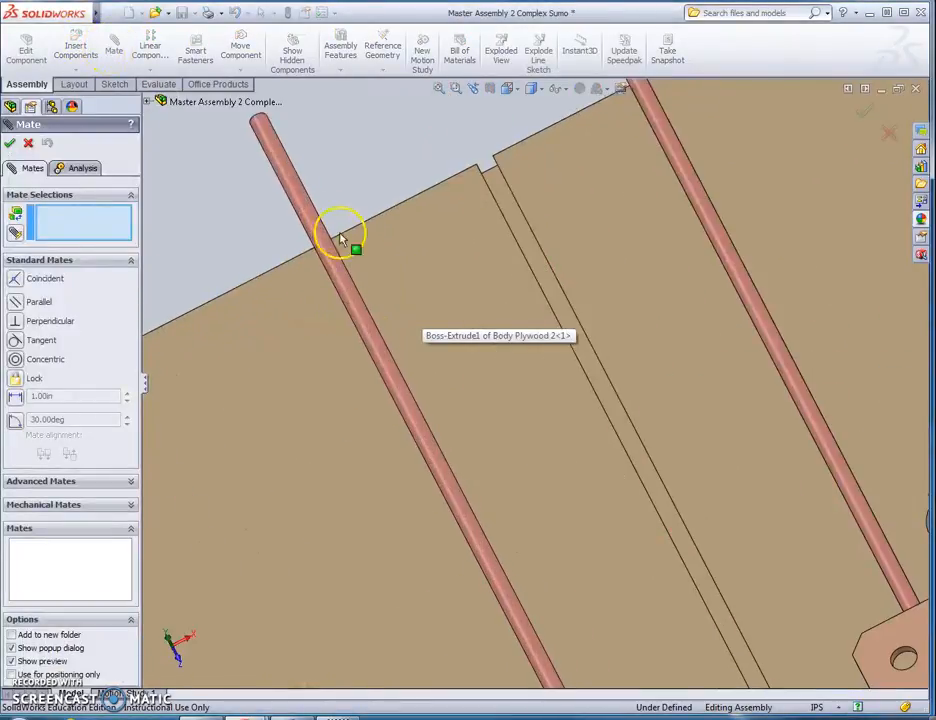
pyautogui.click(304, 199)
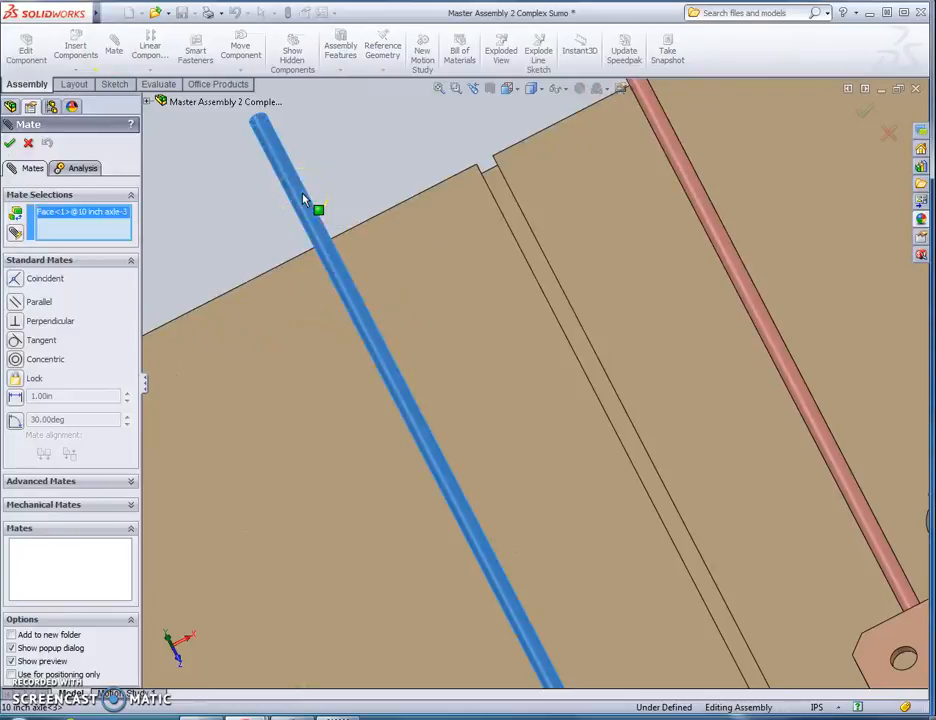
pyautogui.scroll(-3, 493, 252)
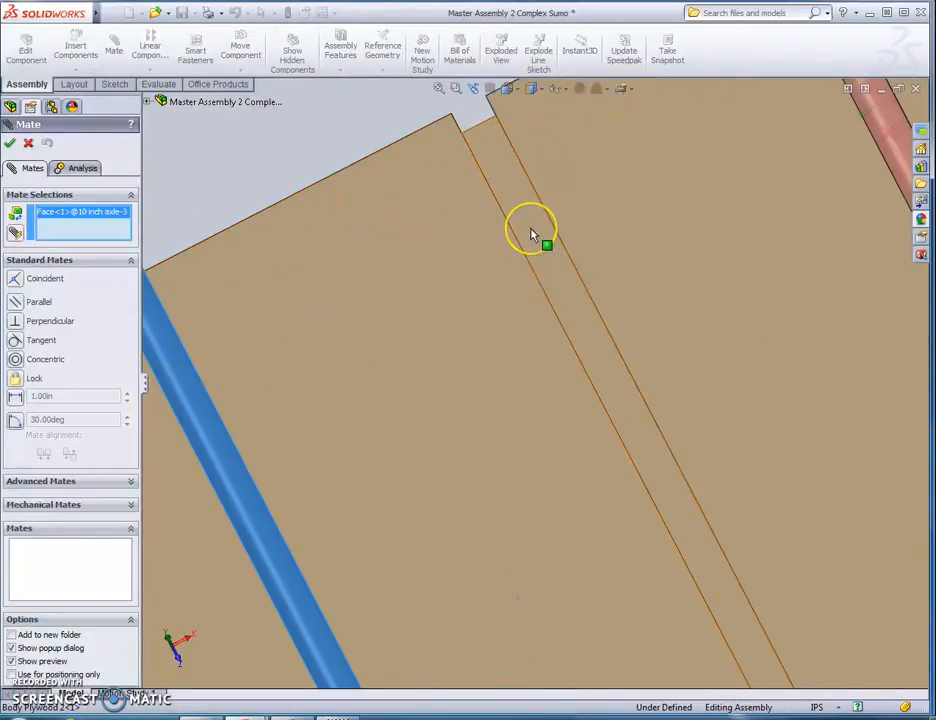
pyautogui.click(533, 236)
pyautogui.scroll(3, 520, 255)
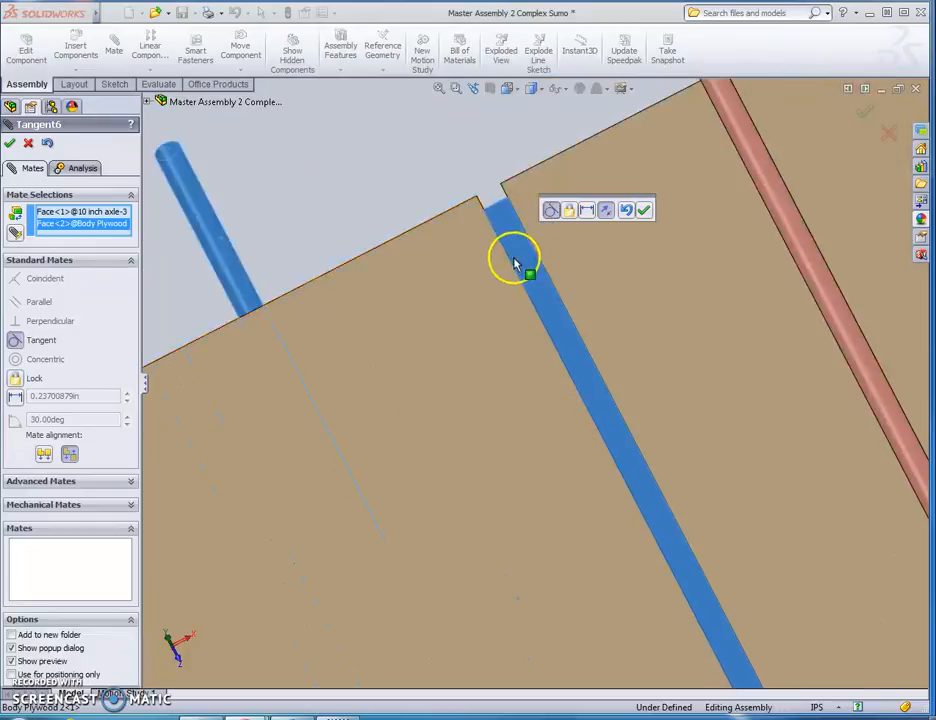
pyautogui.moveTo(465, 200); pyautogui.dragTo(622, 366, button='middle')
pyautogui.click(643, 216)
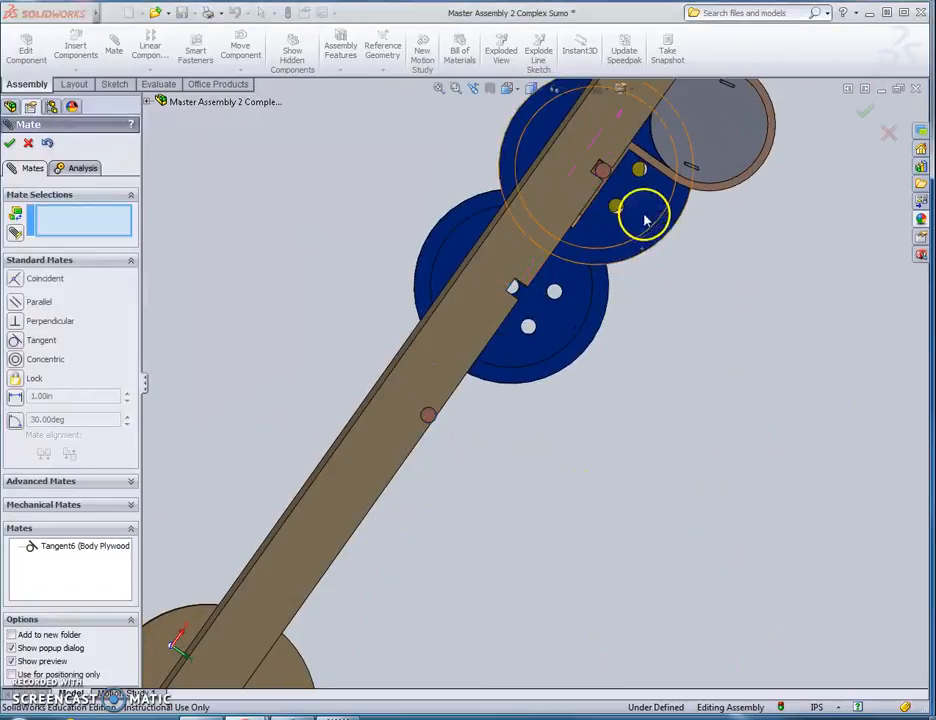
# Mate the new axle tangent to the slot's side wall nearer the wheel, flipping the alignment so it sits inside the slot
pyautogui.moveTo(735, 419); pyautogui.dragTo(682, 385, button='middle')
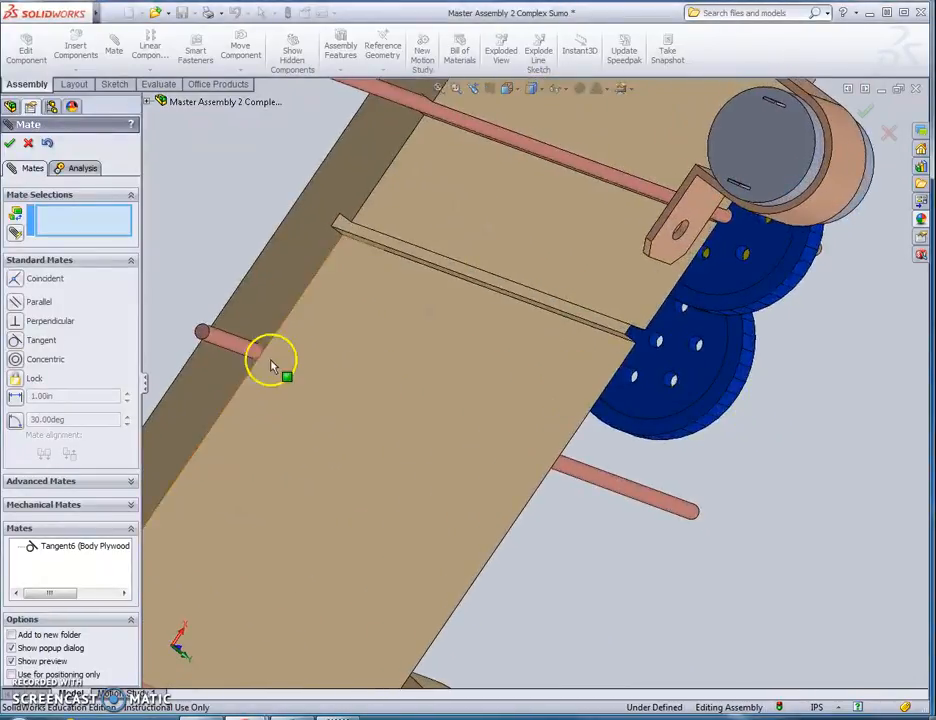
pyautogui.click(217, 339)
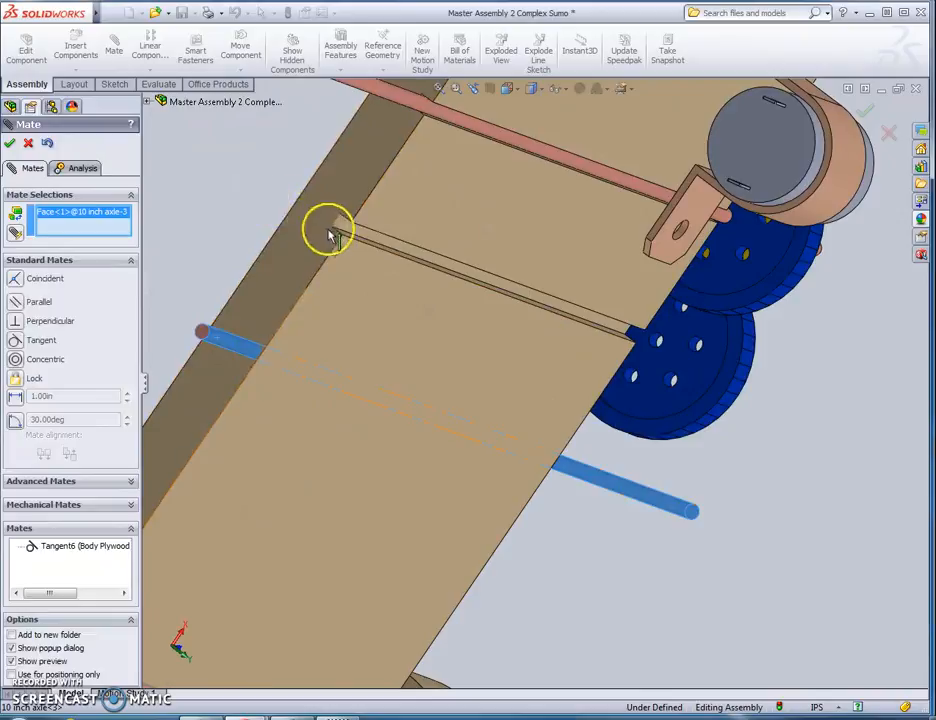
pyautogui.scroll(-5, 370, 255)
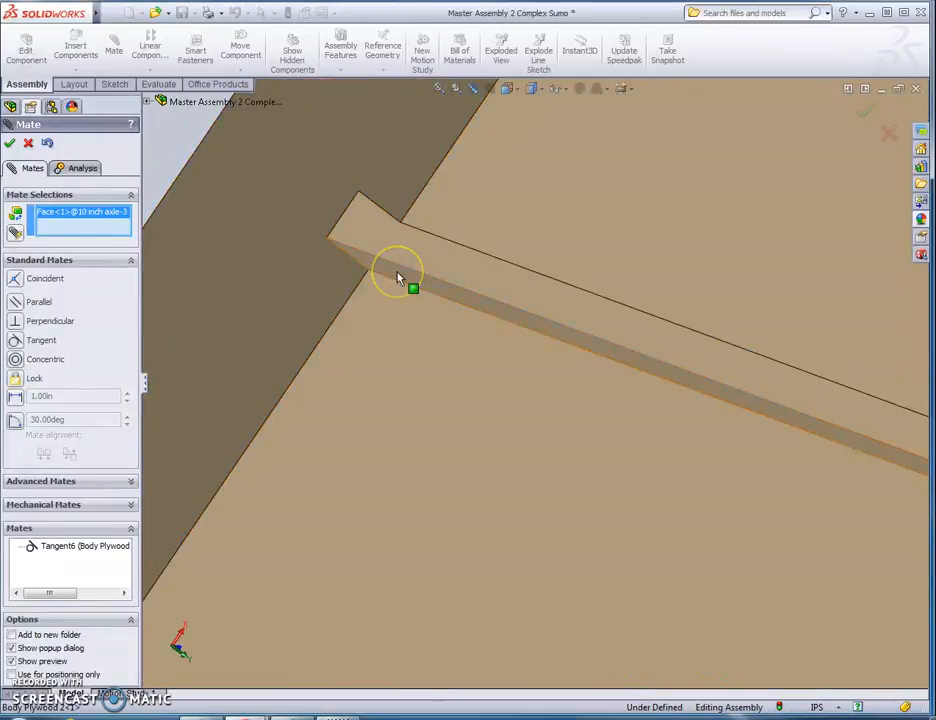
pyautogui.click(397, 274)
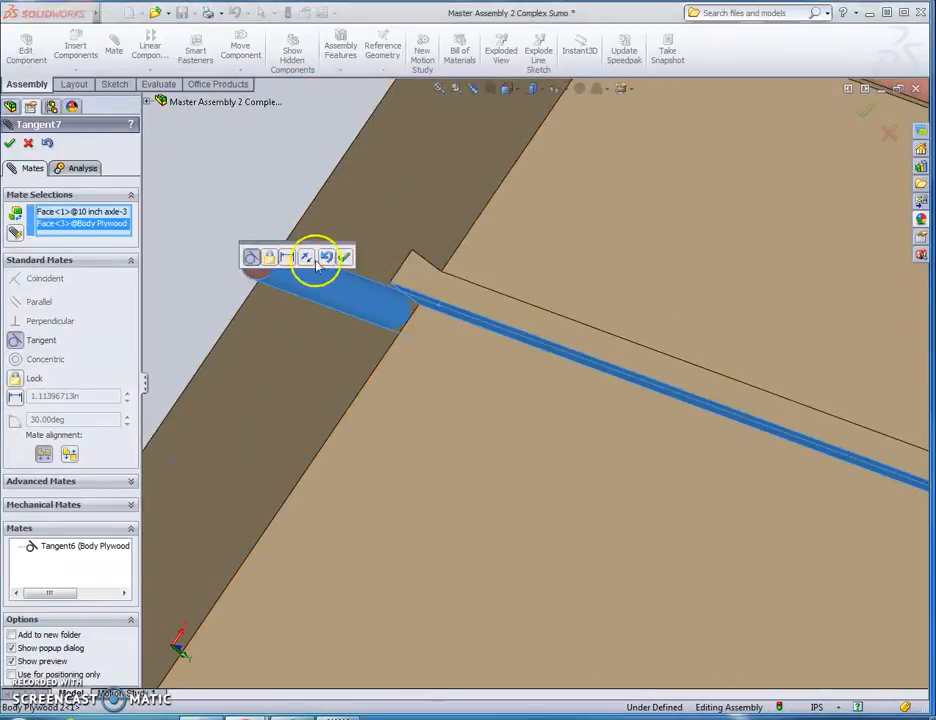
pyautogui.click(308, 258)
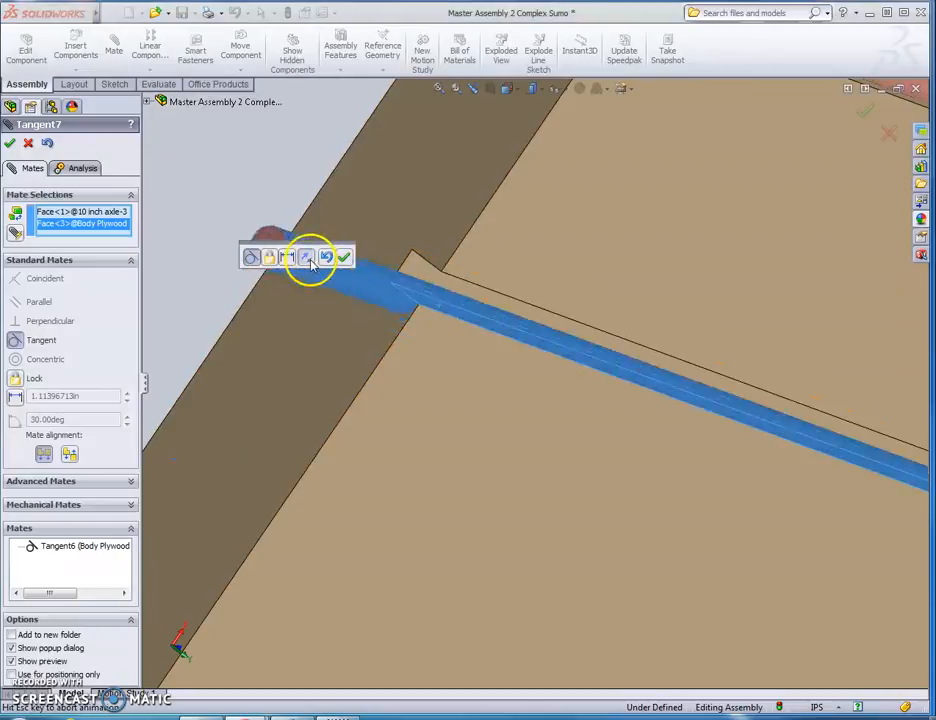
pyautogui.moveTo(235, 183); pyautogui.dragTo(293, 216, button='middle')
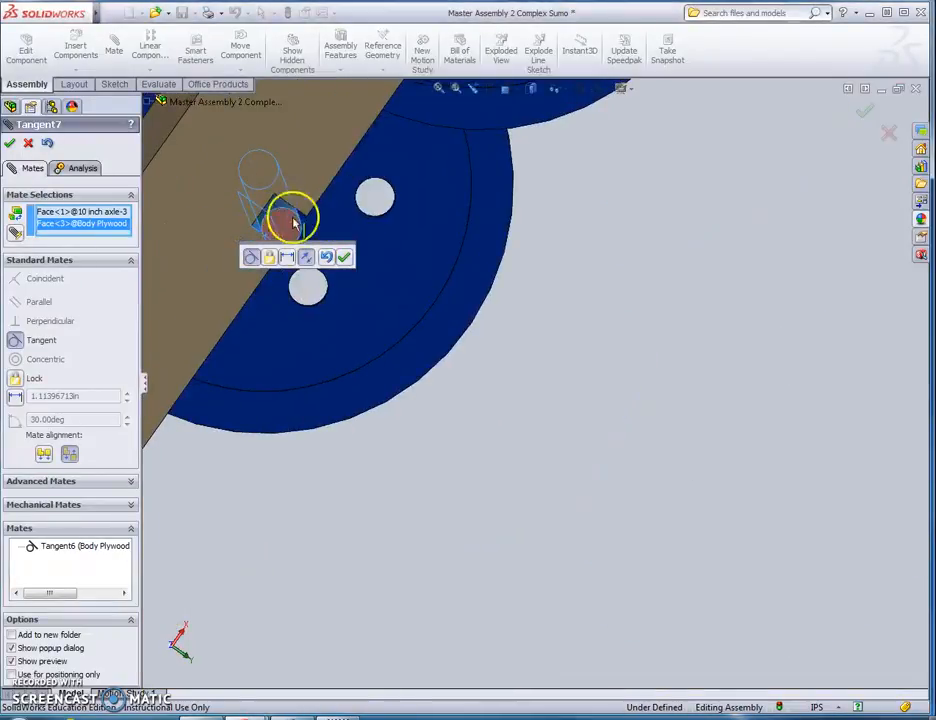
pyautogui.click(343, 258)
pyautogui.moveTo(334, 255); pyautogui.dragTo(520, 435, button='middle')
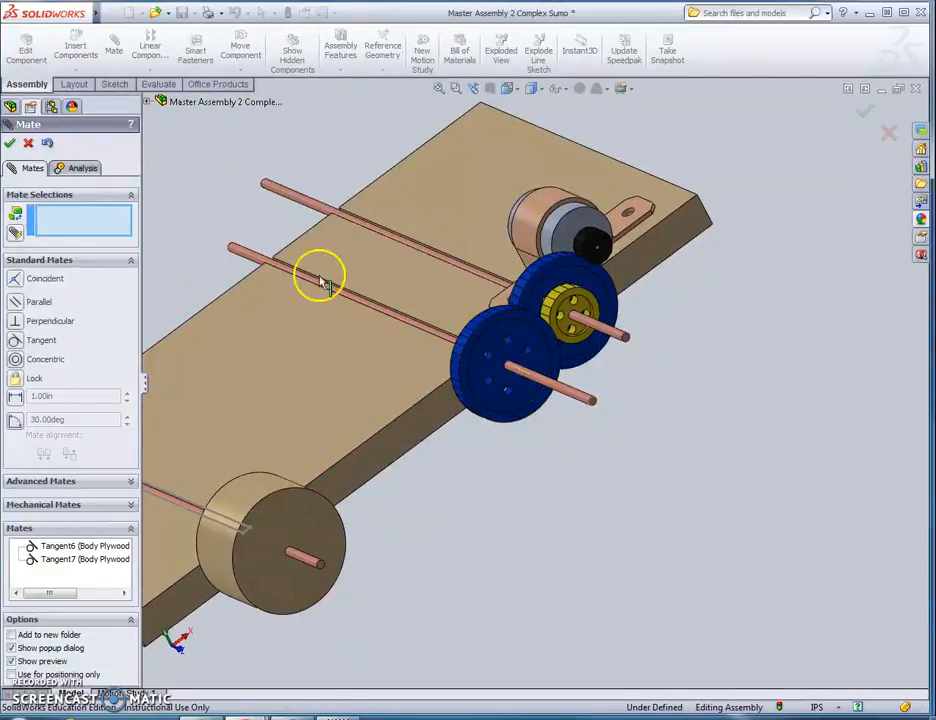
pyautogui.click(29, 144)
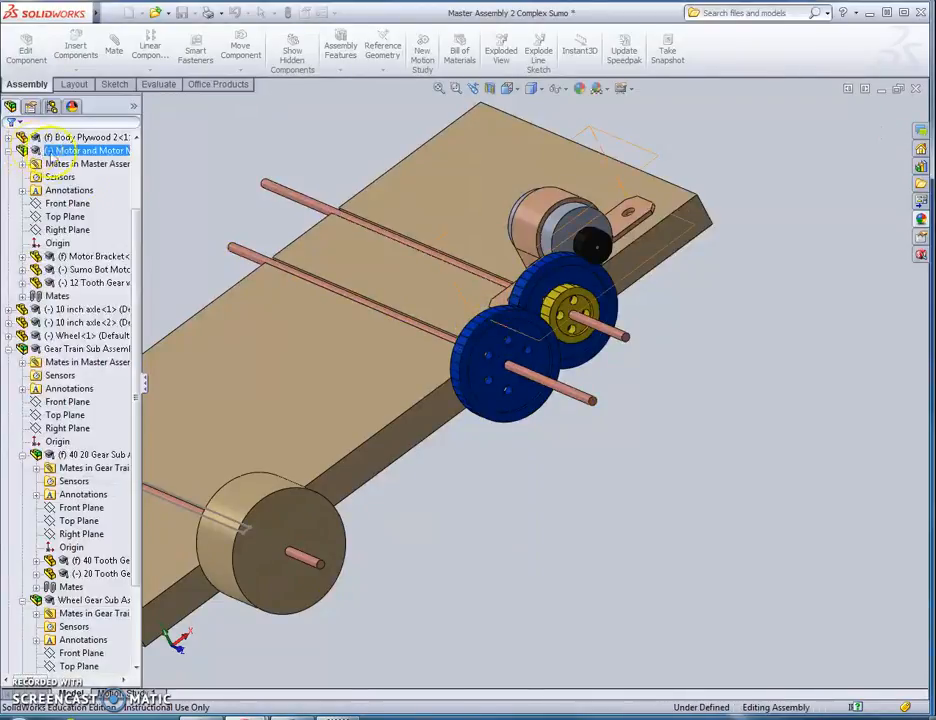
# Show the hidden Two Point Five Inch Wheel in the Wheel Gear Sub Assembly
pyautogui.click(484, 383)
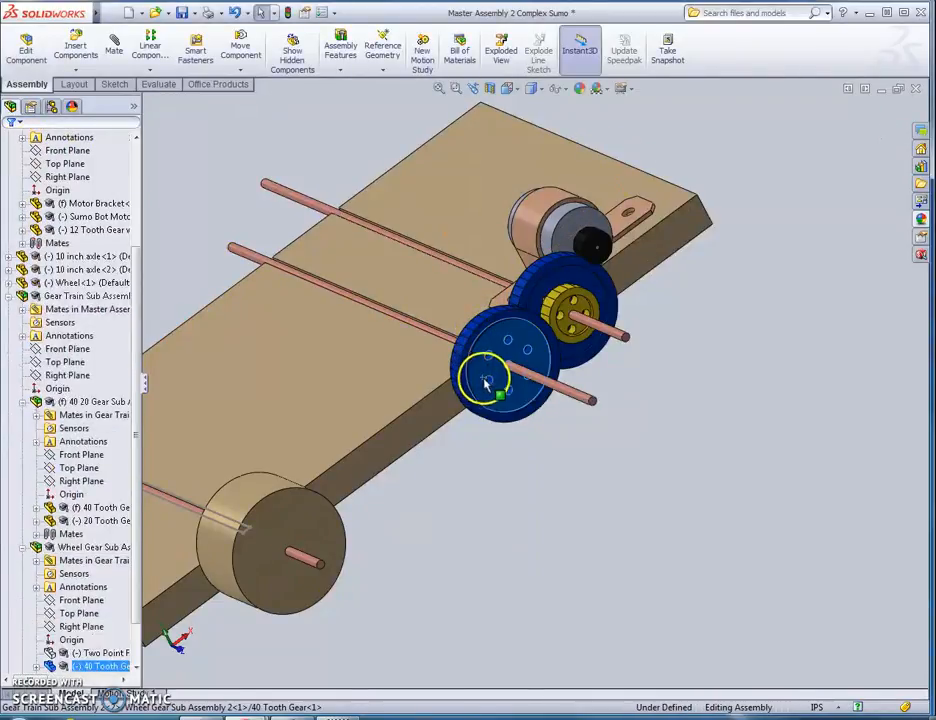
pyautogui.click(520, 453)
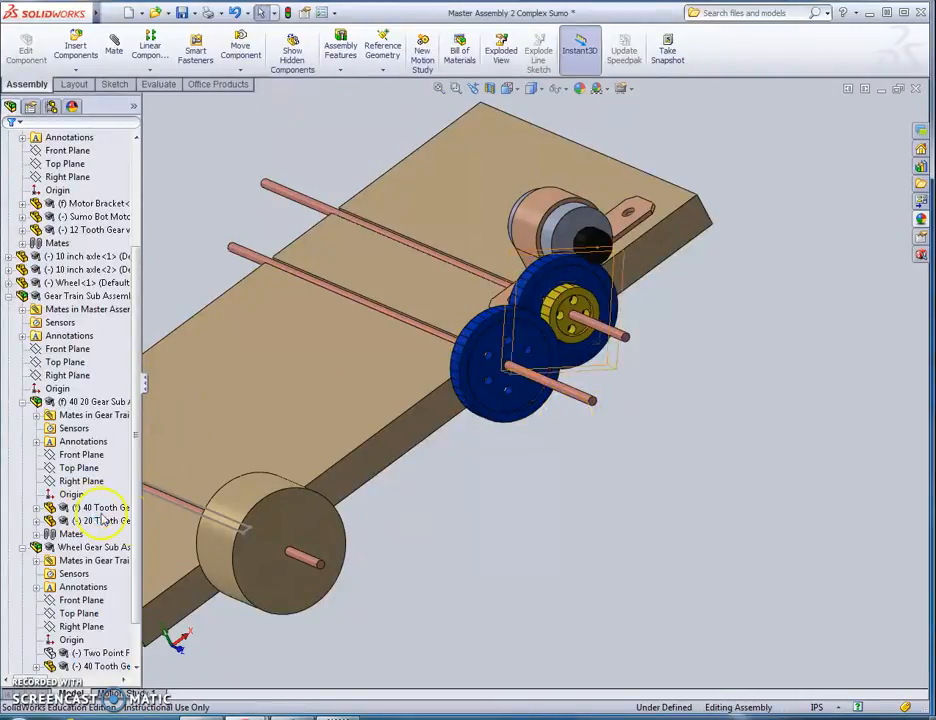
pyautogui.click(108, 520)
pyautogui.scroll(-2, 140, 550)
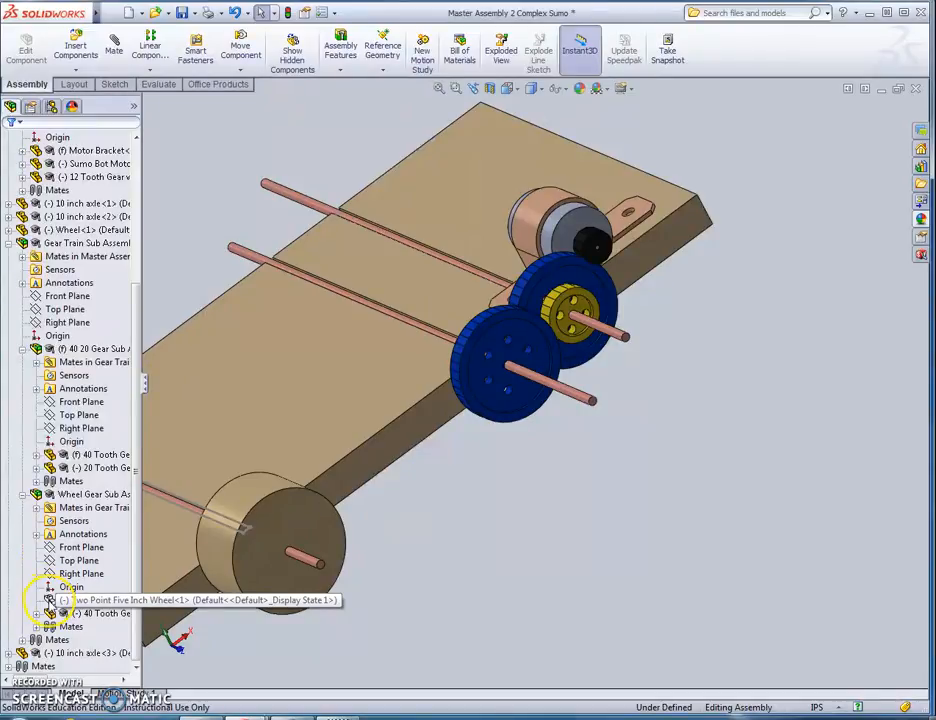
pyautogui.click(50, 600)
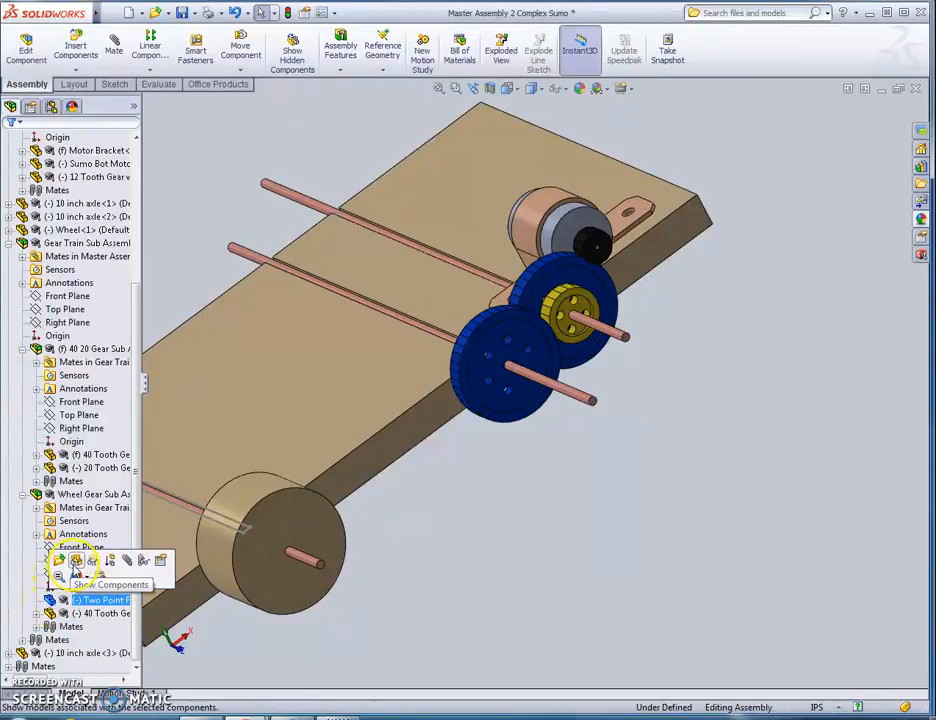
pyautogui.click(563, 544)
pyautogui.moveTo(596, 496); pyautogui.dragTo(638, 507, button='middle')
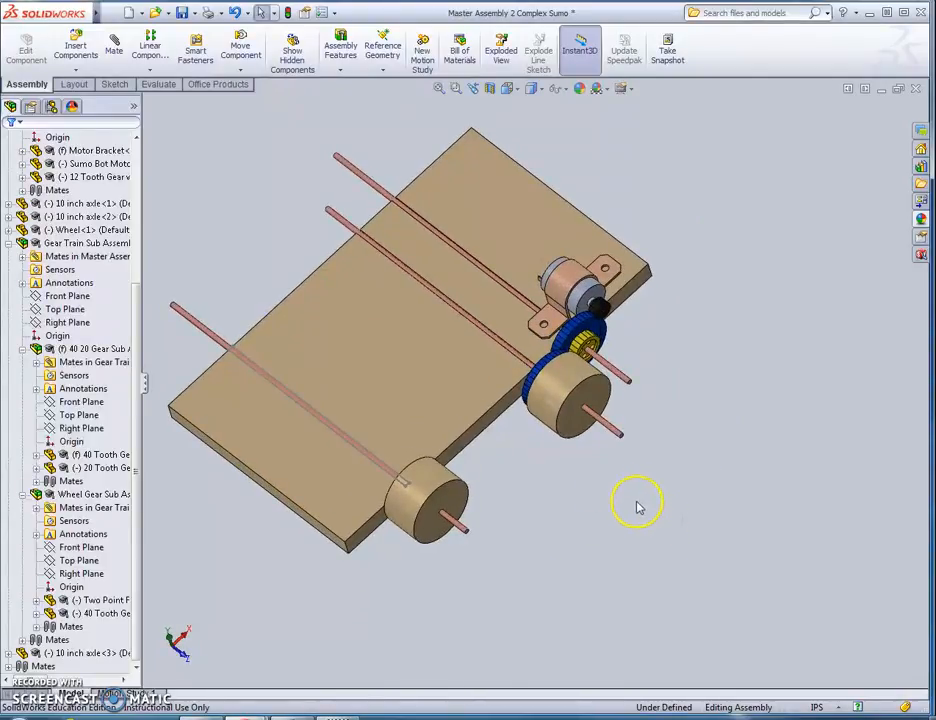
# Add a 2 in distance mate between the new axle's end face beyond the drive wheel and the plywood's long side face
pyautogui.click(115, 57)
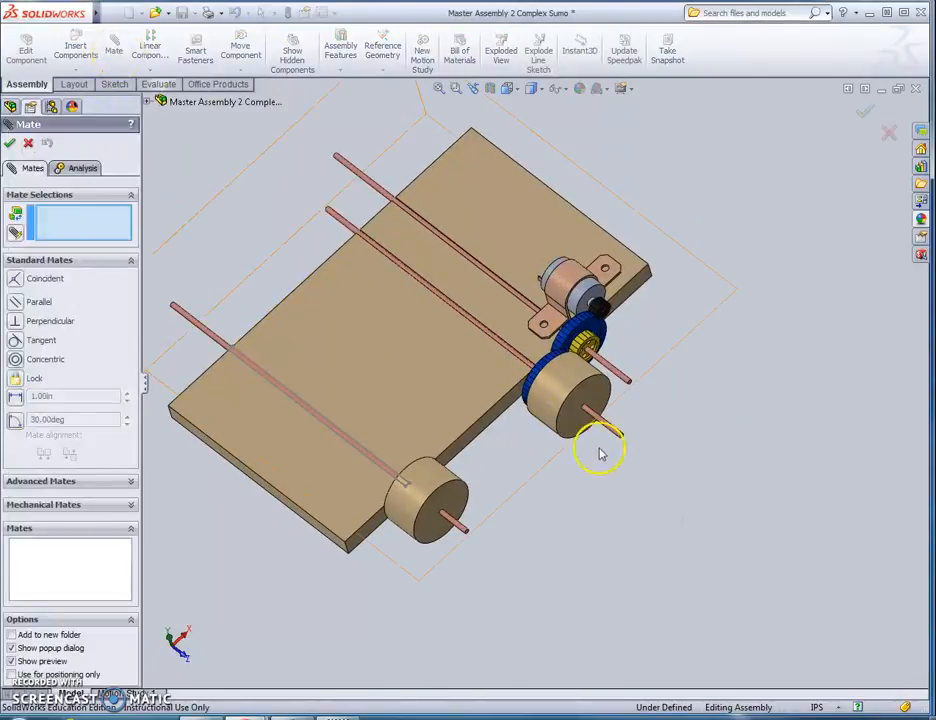
pyautogui.scroll(-5, 600, 455)
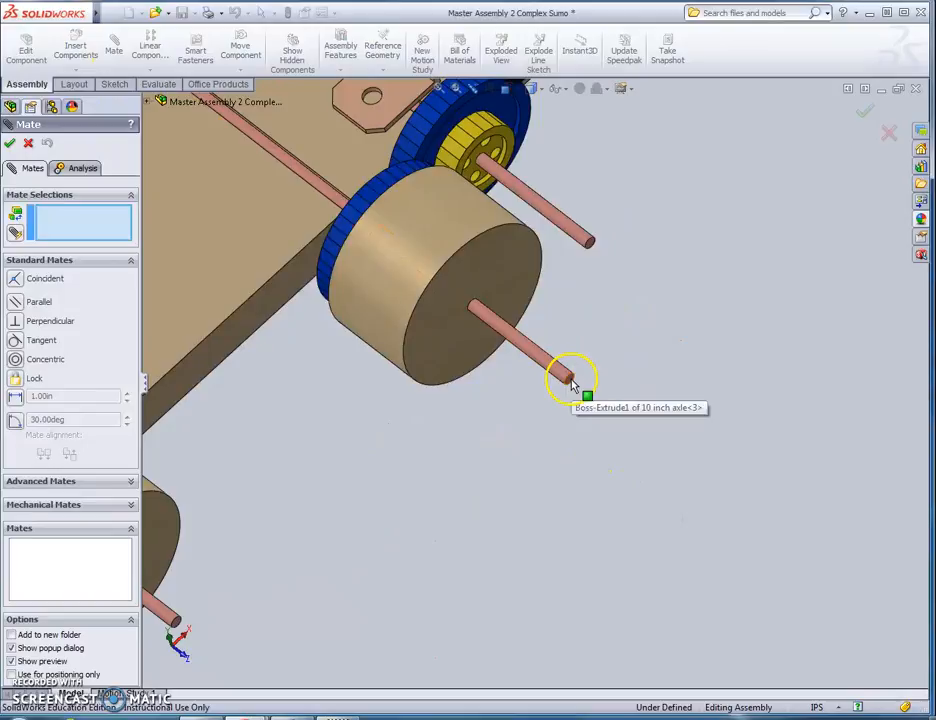
pyautogui.click(566, 379)
pyautogui.click(240, 326)
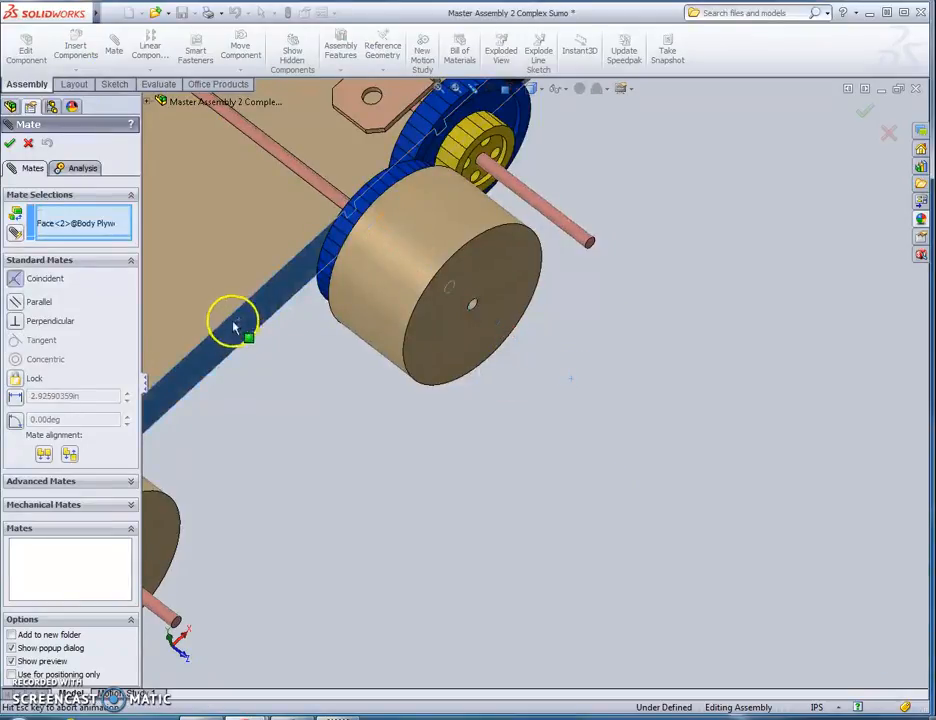
pyautogui.click(15, 396)
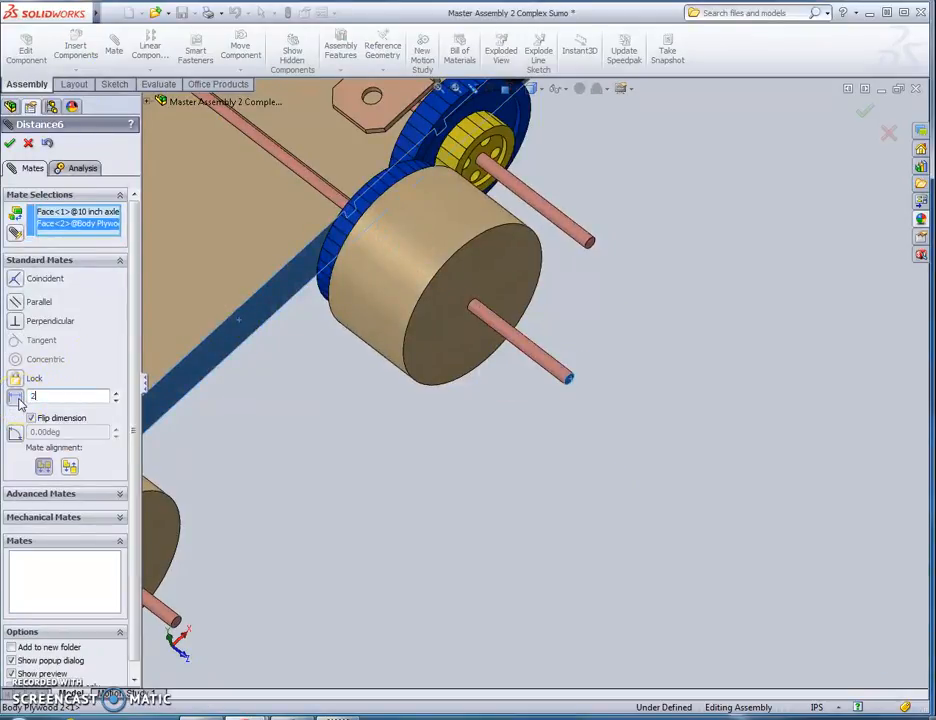
pyautogui.press('Return')
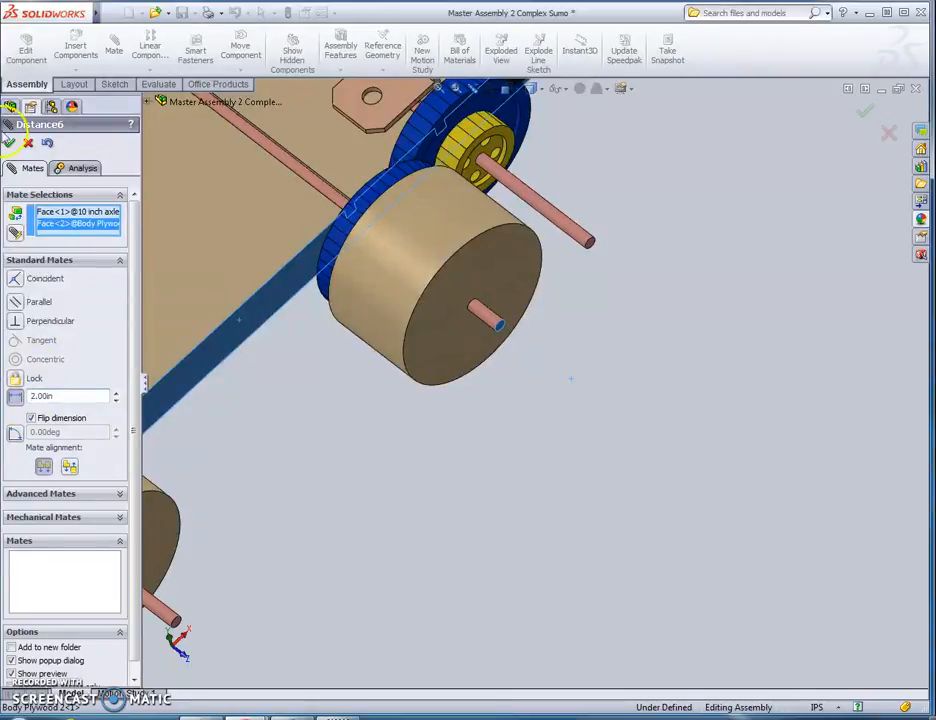
pyautogui.click(10, 145)
pyautogui.scroll(3, 480, 386)
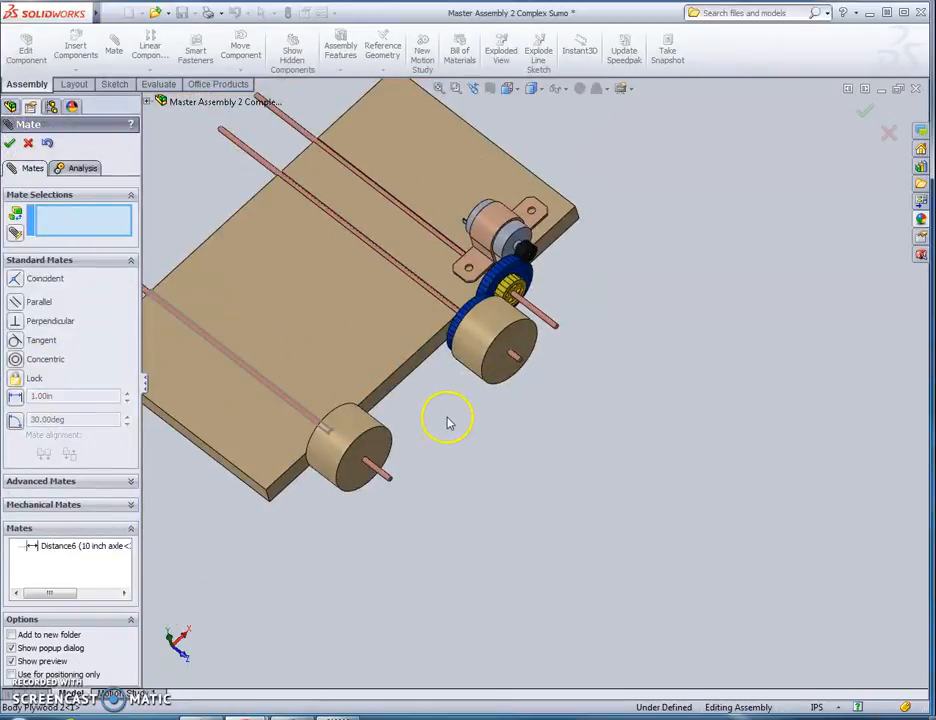
pyautogui.click(28, 143)
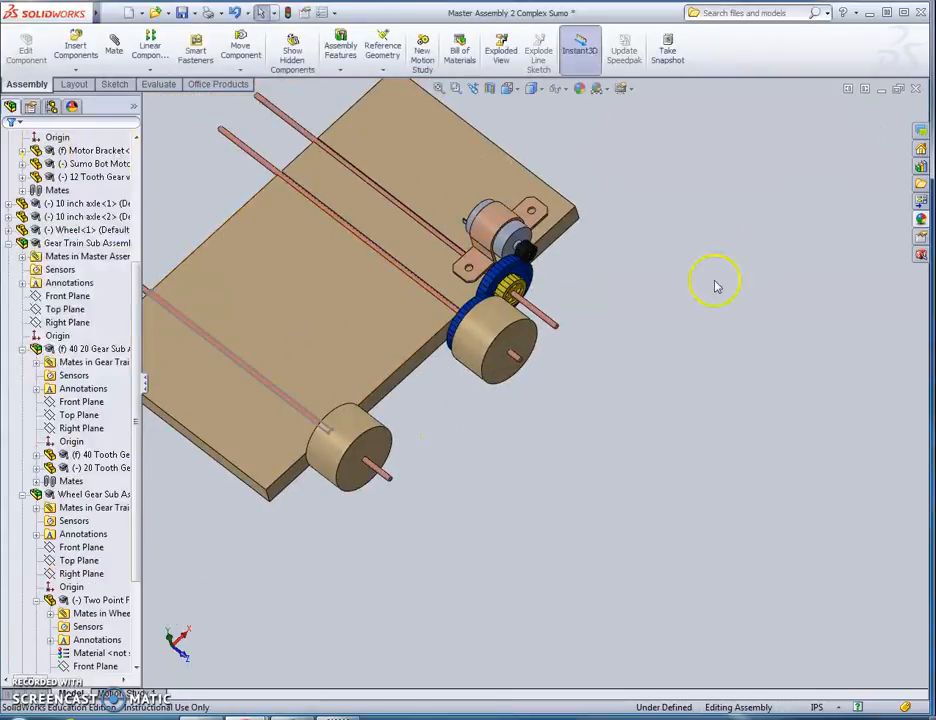
# Create a reference plane offset 3 in from the plywood's wheel-side face, flipped inward across the board
pyautogui.scroll(2, 563, 300)
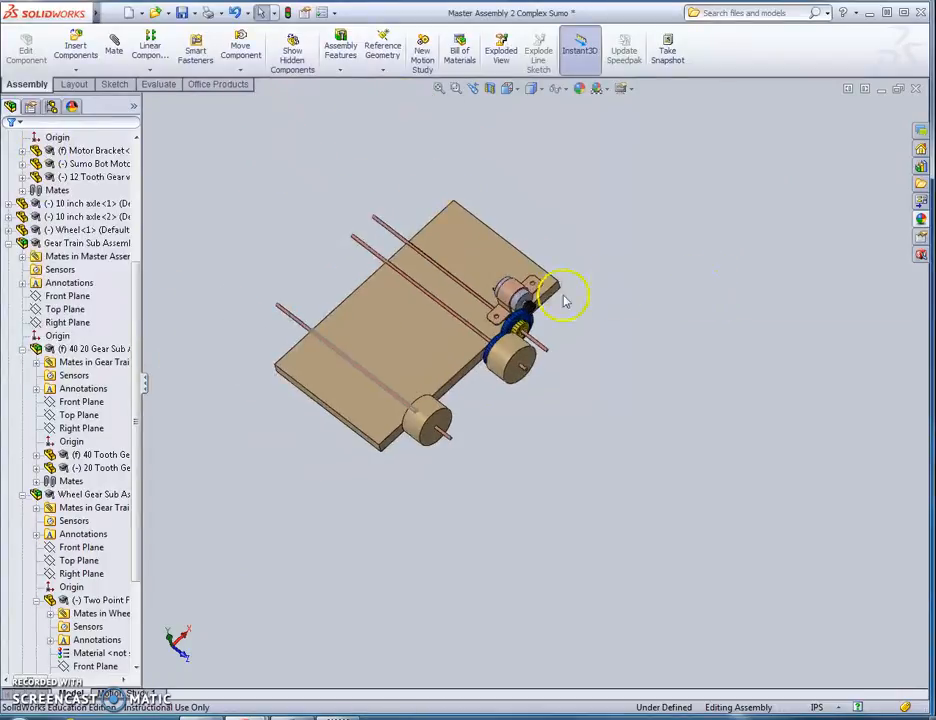
pyautogui.click(384, 48)
pyautogui.click(399, 86)
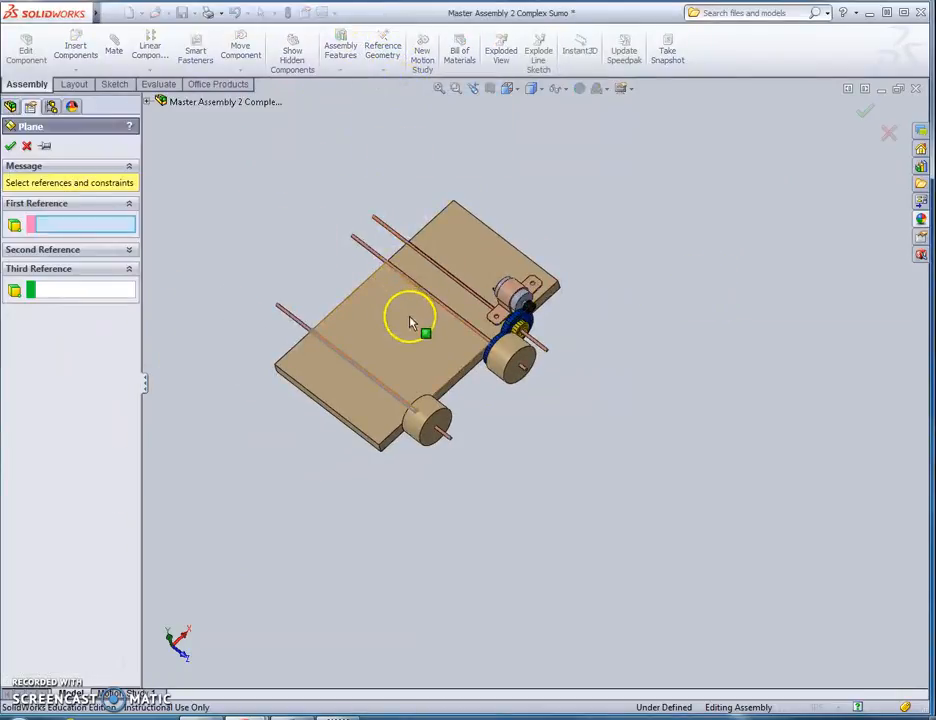
pyautogui.scroll(-4, 472, 386)
pyautogui.click(477, 383)
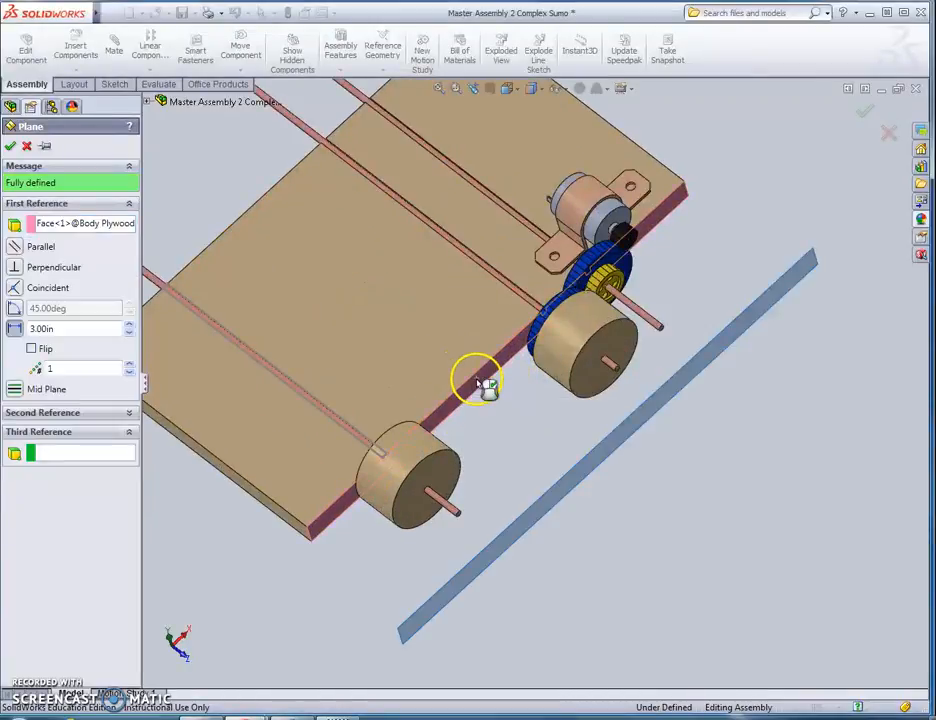
pyautogui.click(31, 349)
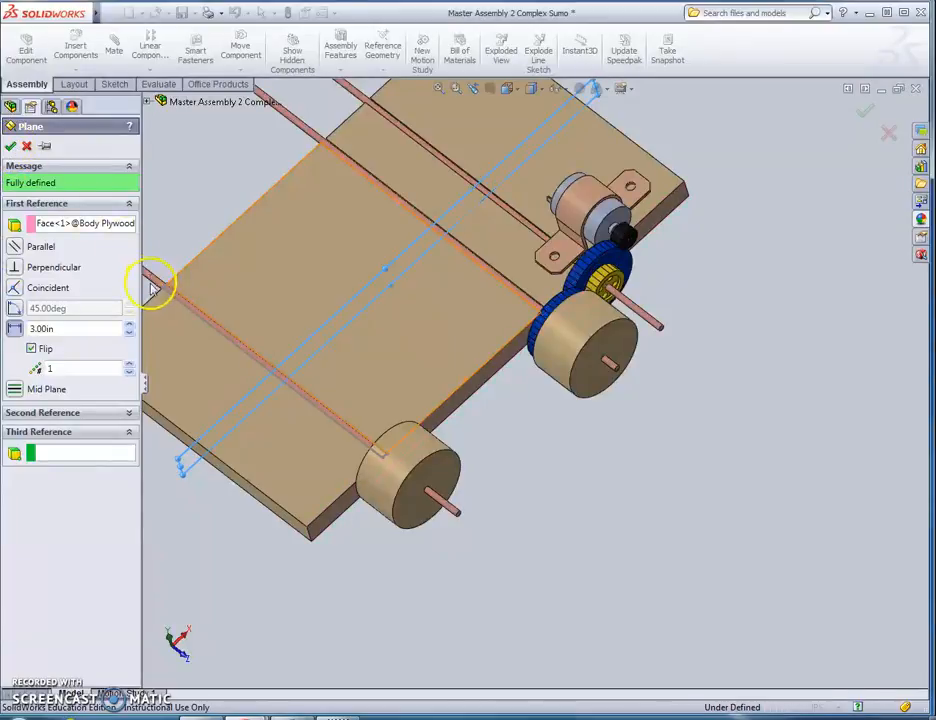
pyautogui.click(10, 146)
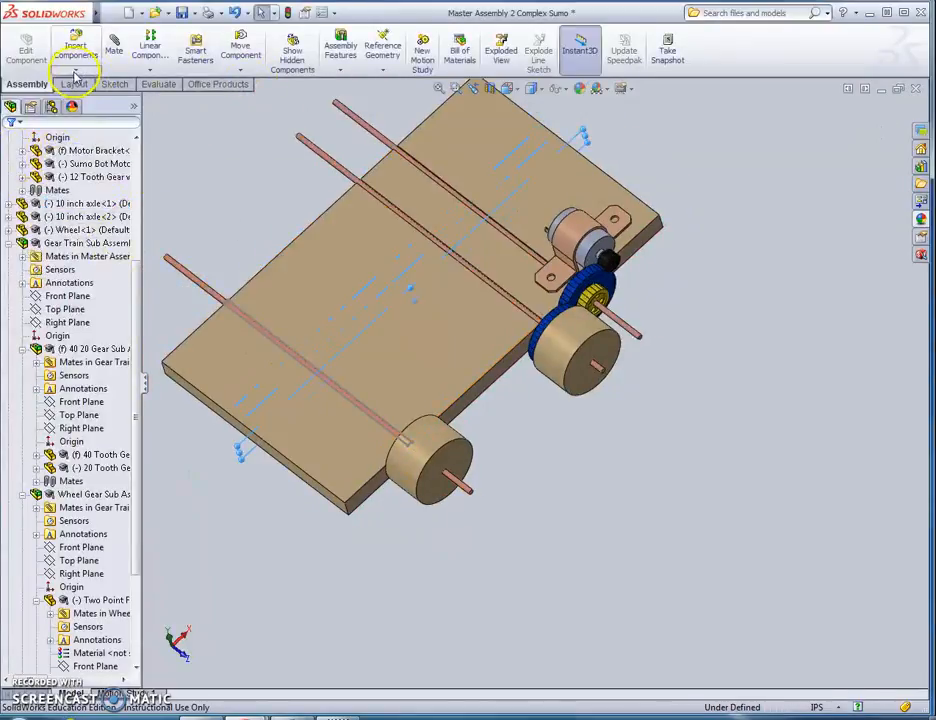
# Mirror the wheel, gear train sub assembly and motor mount sub assembly about the new plane, and save the assembly
pyautogui.click(155, 74)
pyautogui.click(171, 127)
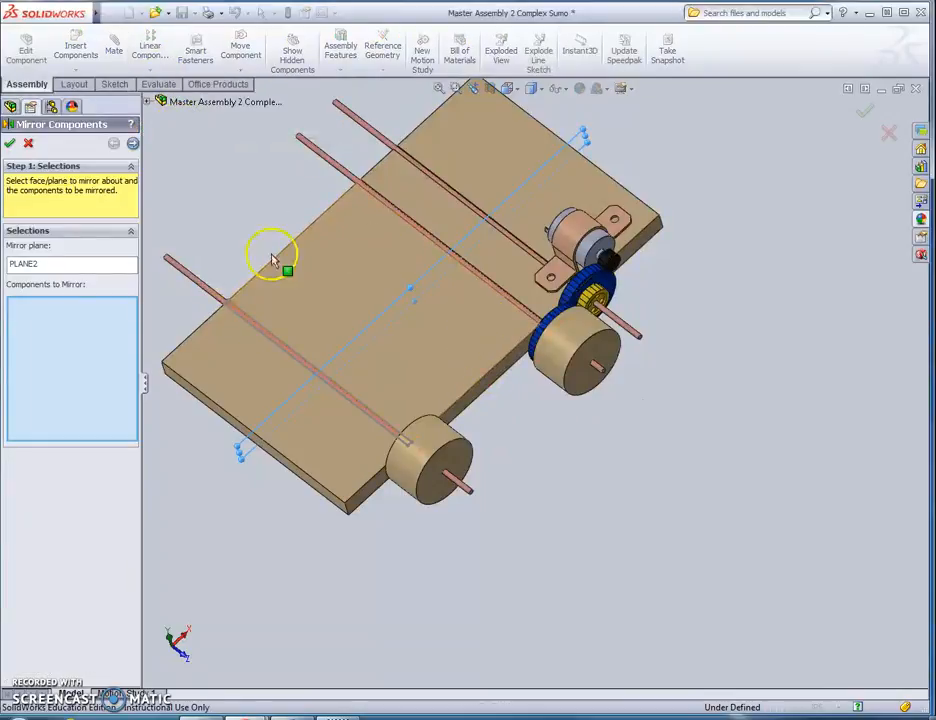
pyautogui.click(430, 455)
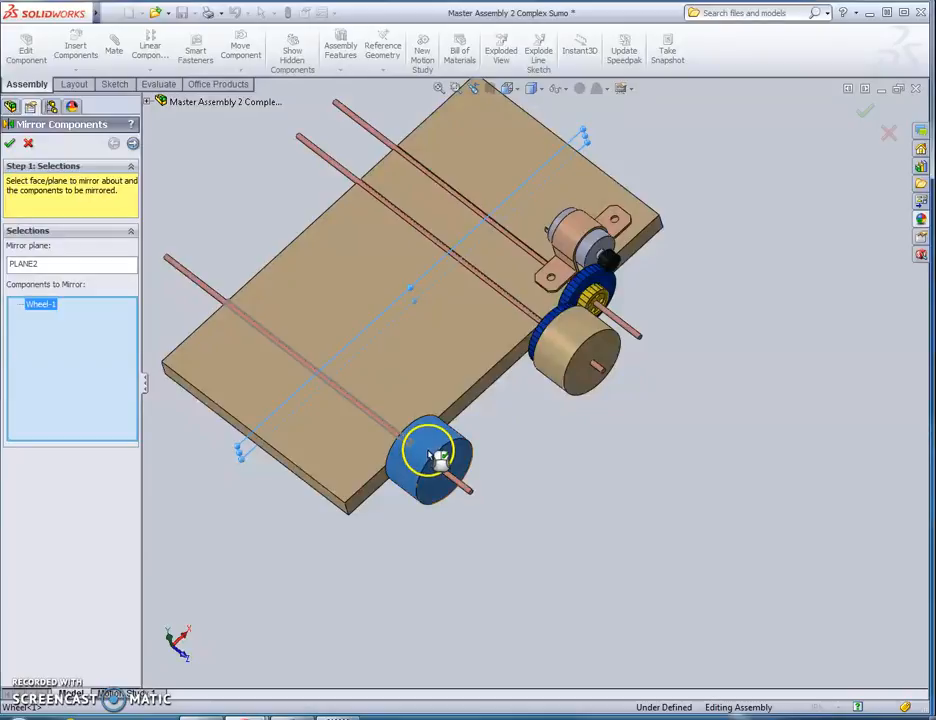
pyautogui.click(563, 341)
pyautogui.click(568, 248)
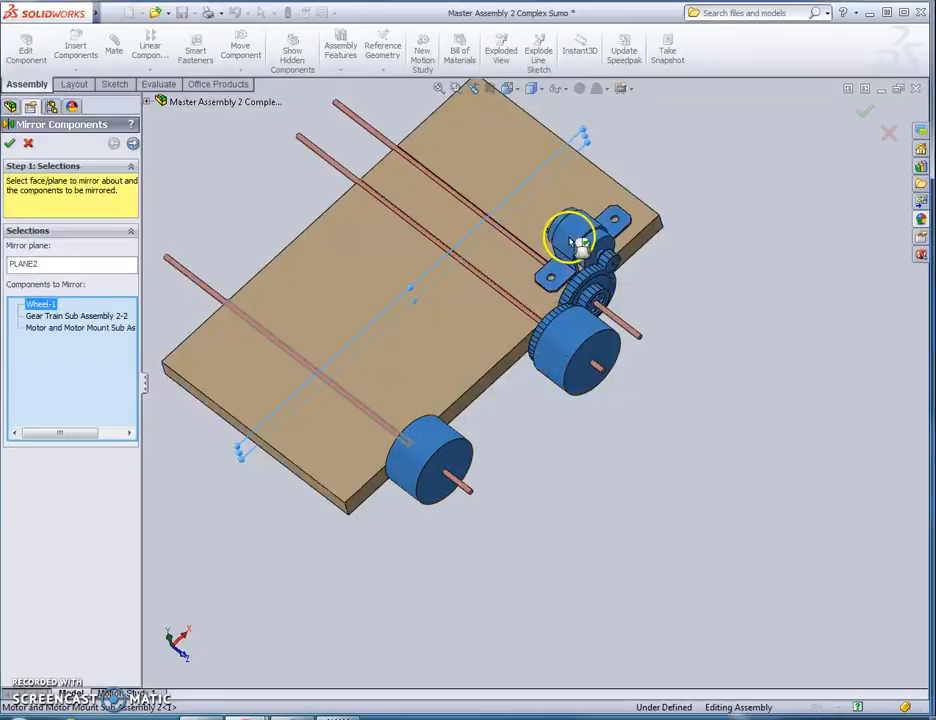
pyautogui.click(11, 145)
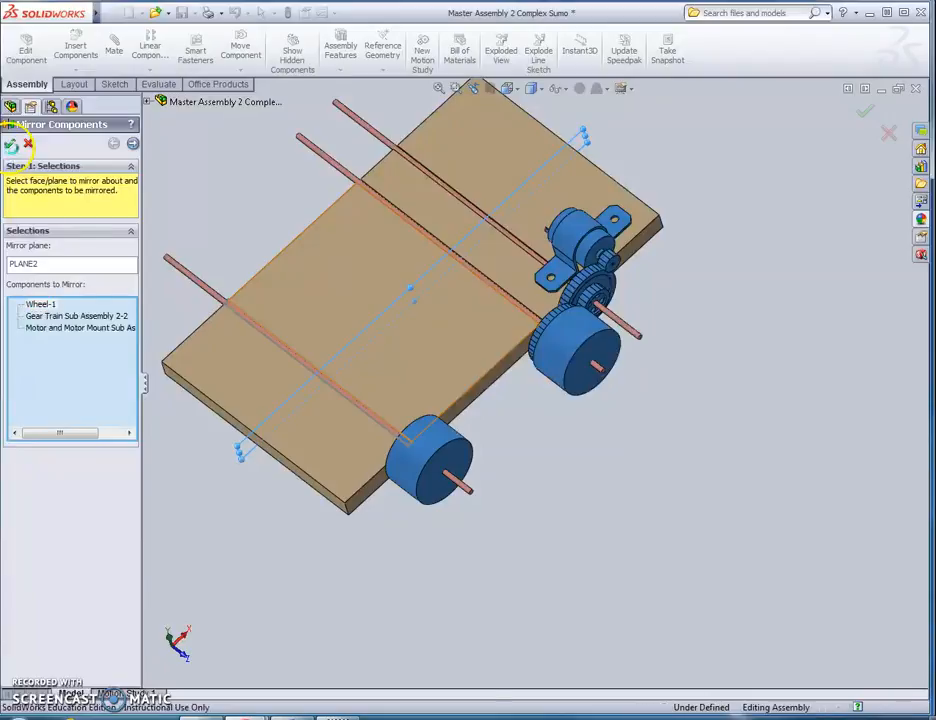
pyautogui.scroll(2, 299, 318)
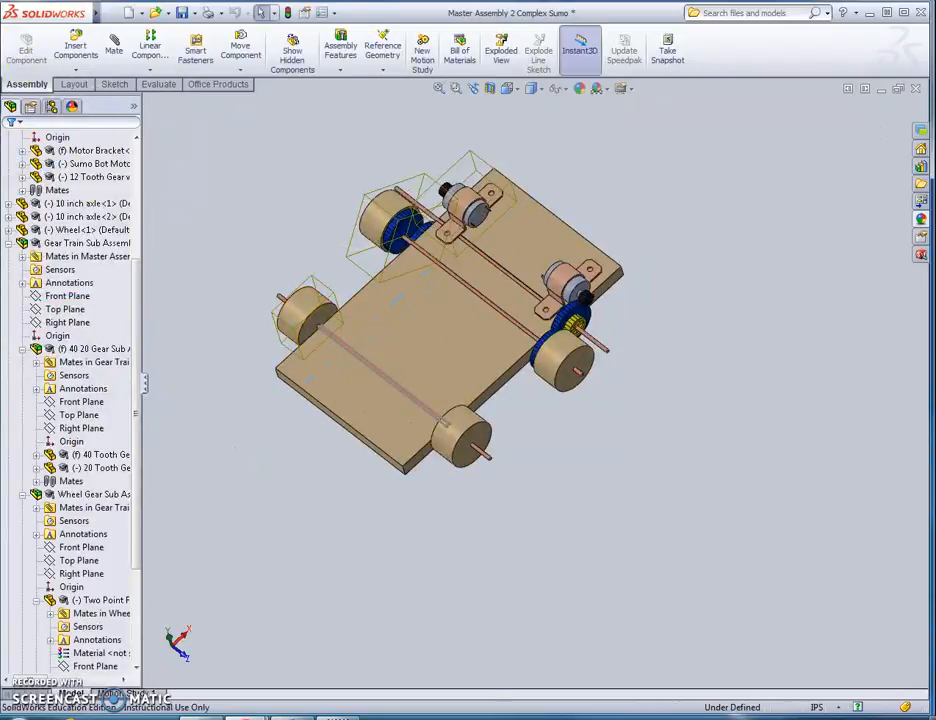
pyautogui.click(182, 14)
pyautogui.click(289, 228)
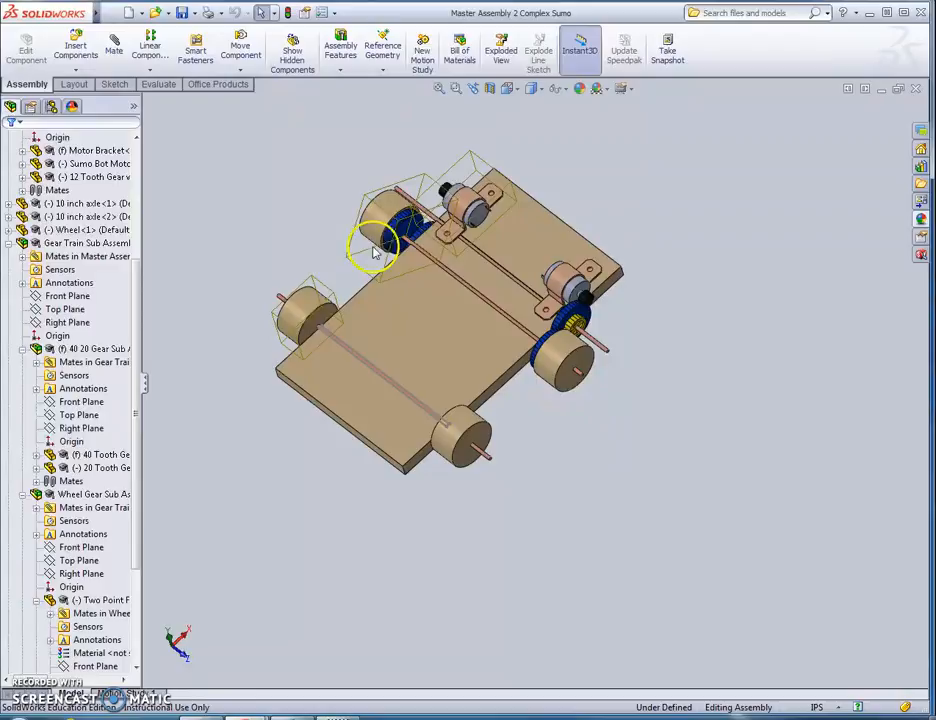
# Examine the mirrored wheels, gears and motor mount, and check whether the mirrored drive wheel can be moved
pyautogui.moveTo(640, 484); pyautogui.dragTo(588, 455, button='middle')
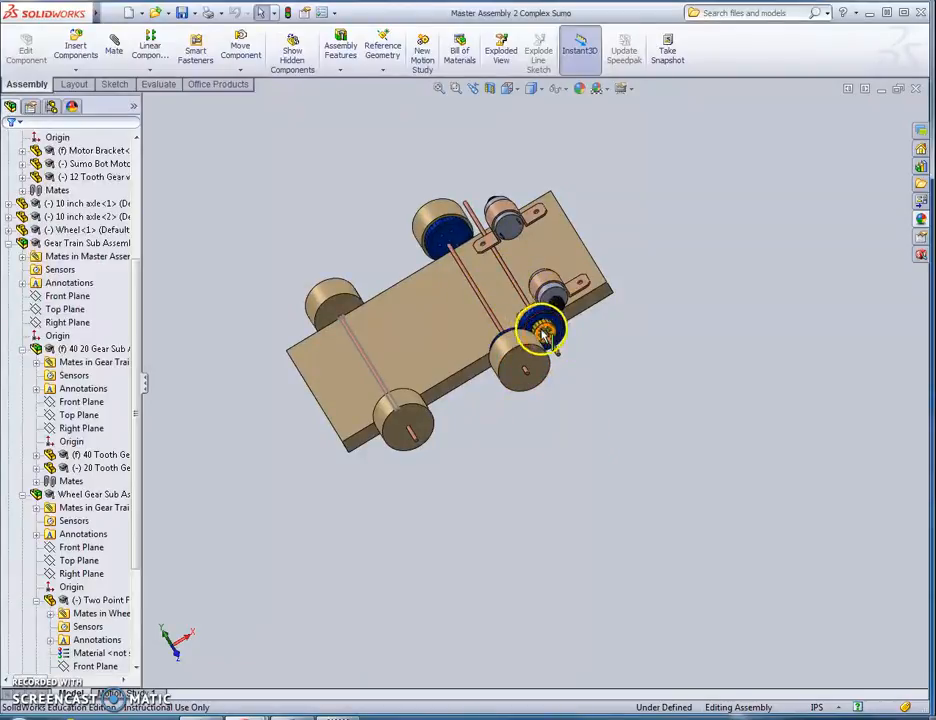
pyautogui.click(68, 138)
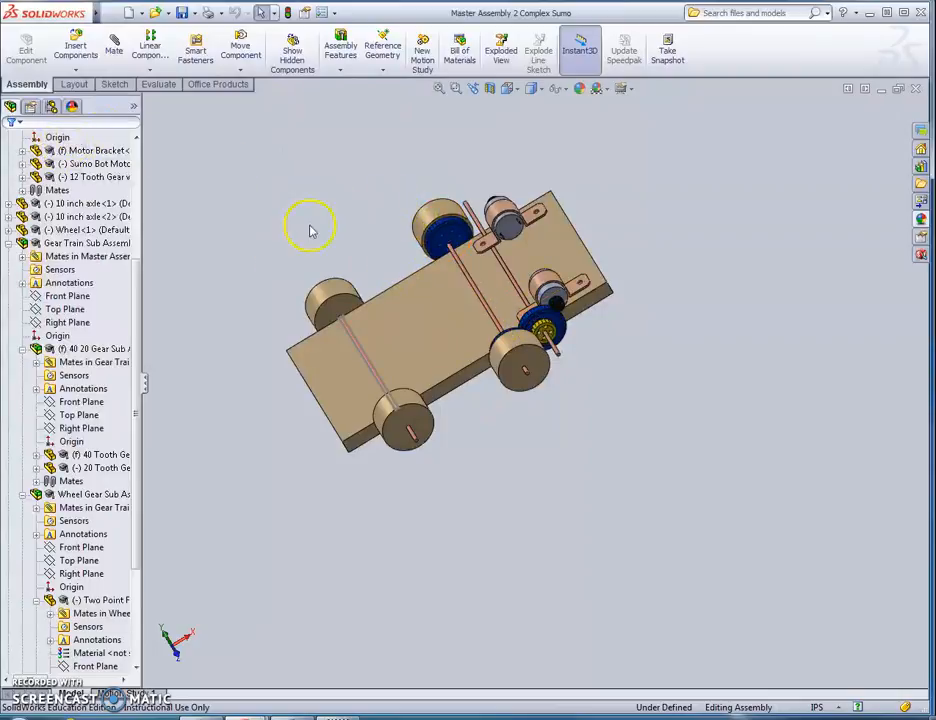
pyautogui.scroll(-5, 369, 260)
pyautogui.scroll(5, 512, 315)
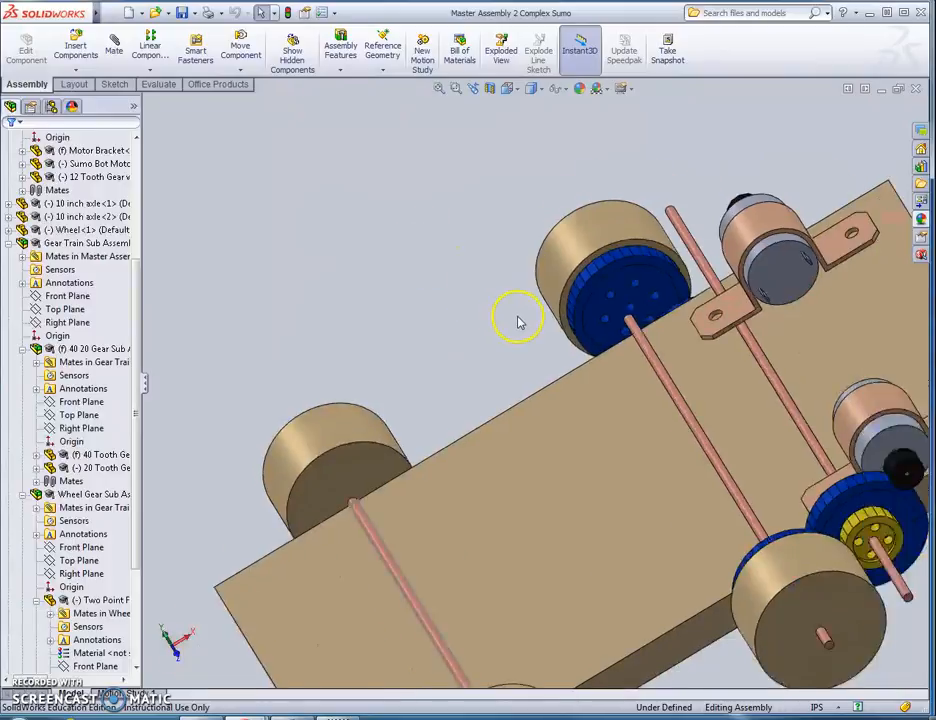
pyautogui.moveTo(493, 287); pyautogui.dragTo(520, 474, button='middle')
pyautogui.click(450, 350)
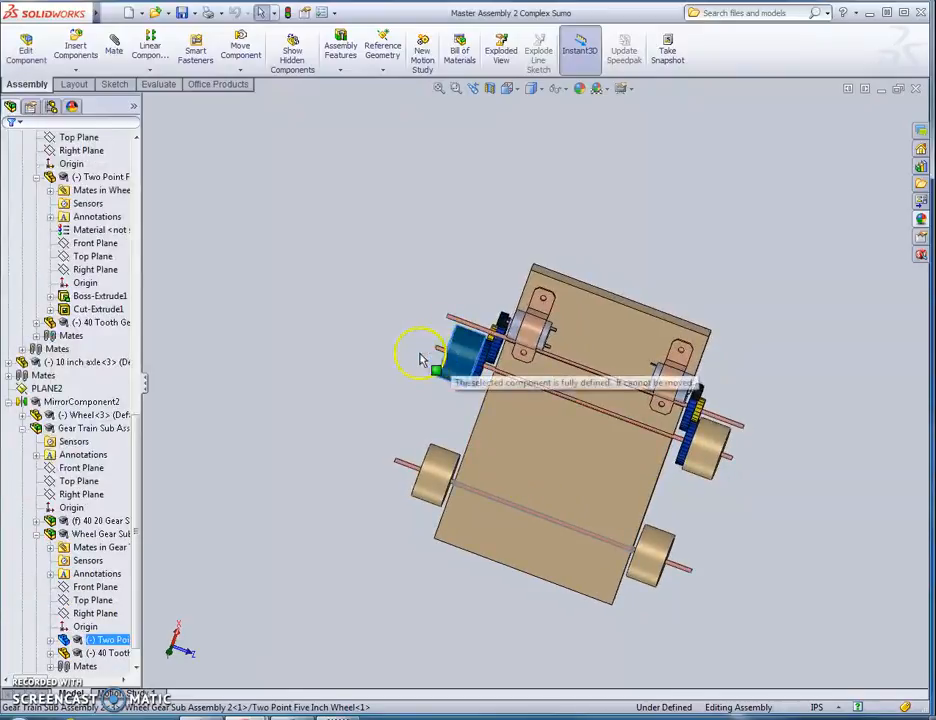
pyautogui.click(467, 354)
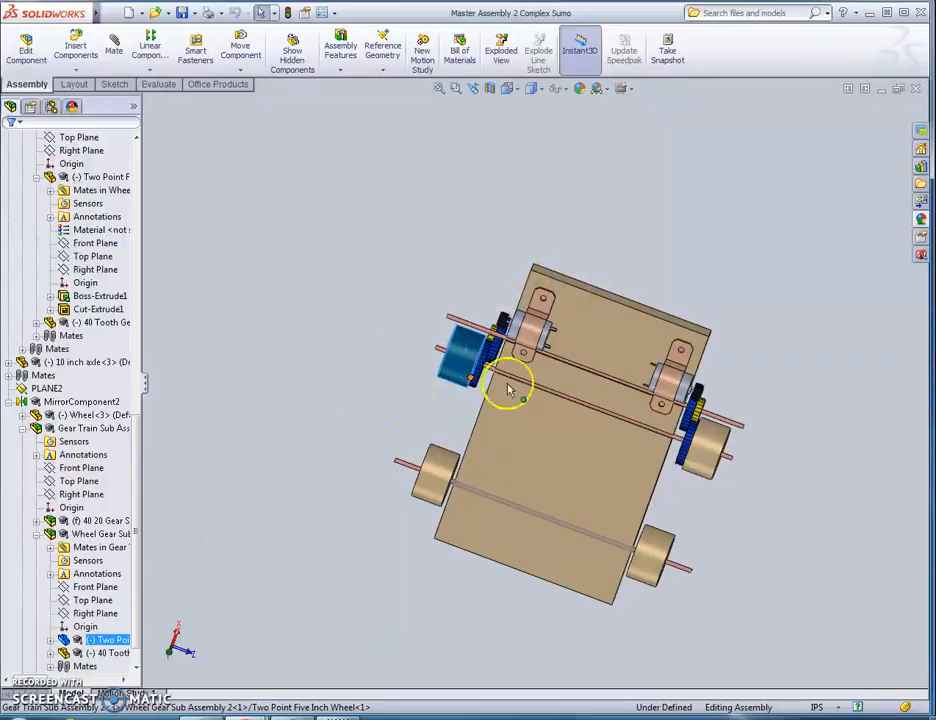
pyautogui.click(134, 13)
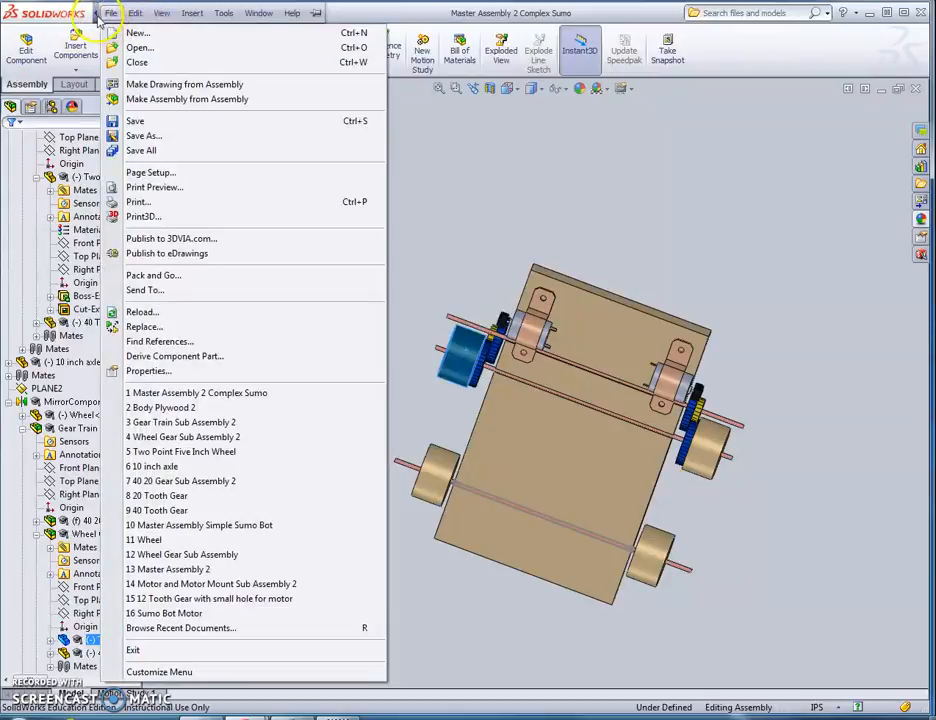
# Delete the component mirror feature together with its dependent motor mount, wheel and gear train copies
pyautogui.click(105, 613)
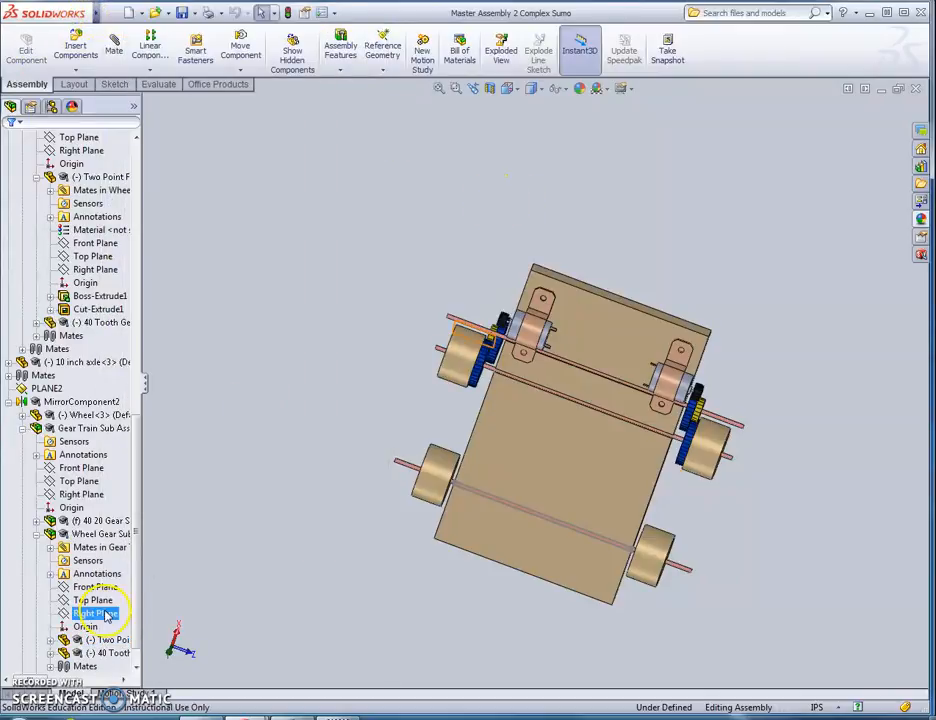
pyautogui.scroll(-1, 137, 607)
pyautogui.click(60, 653)
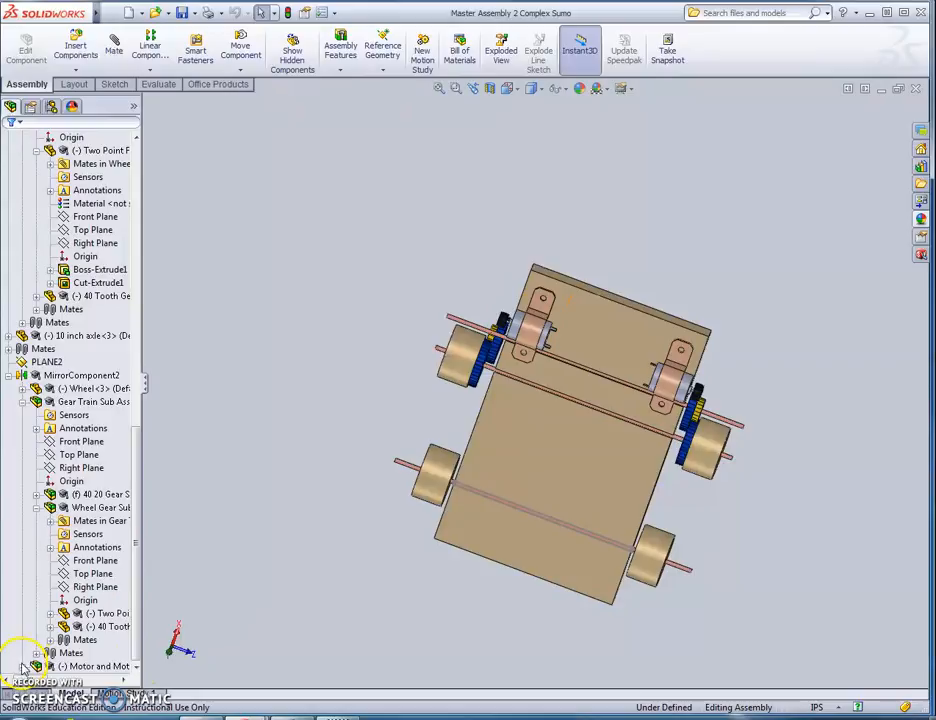
pyautogui.click(9, 376)
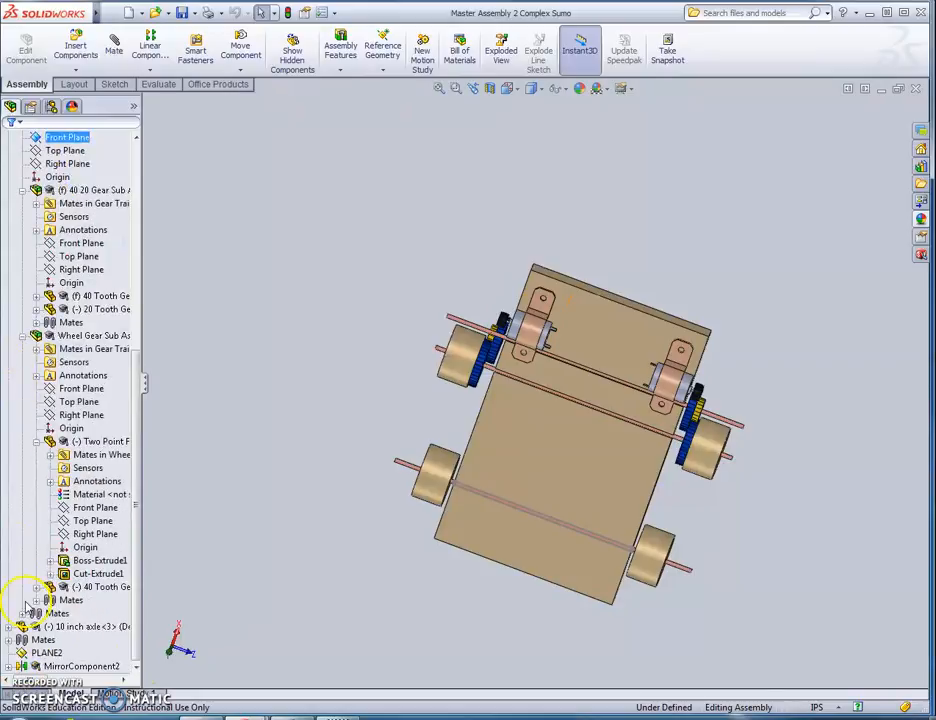
pyautogui.click(60, 666)
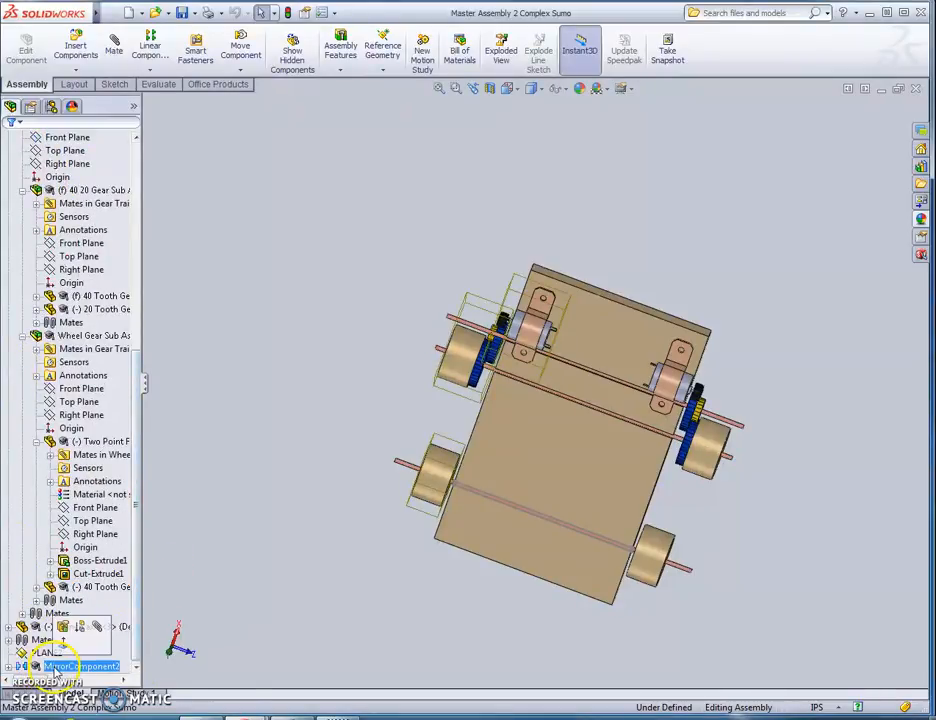
pyautogui.rightClick(60, 666)
pyautogui.click(90, 622)
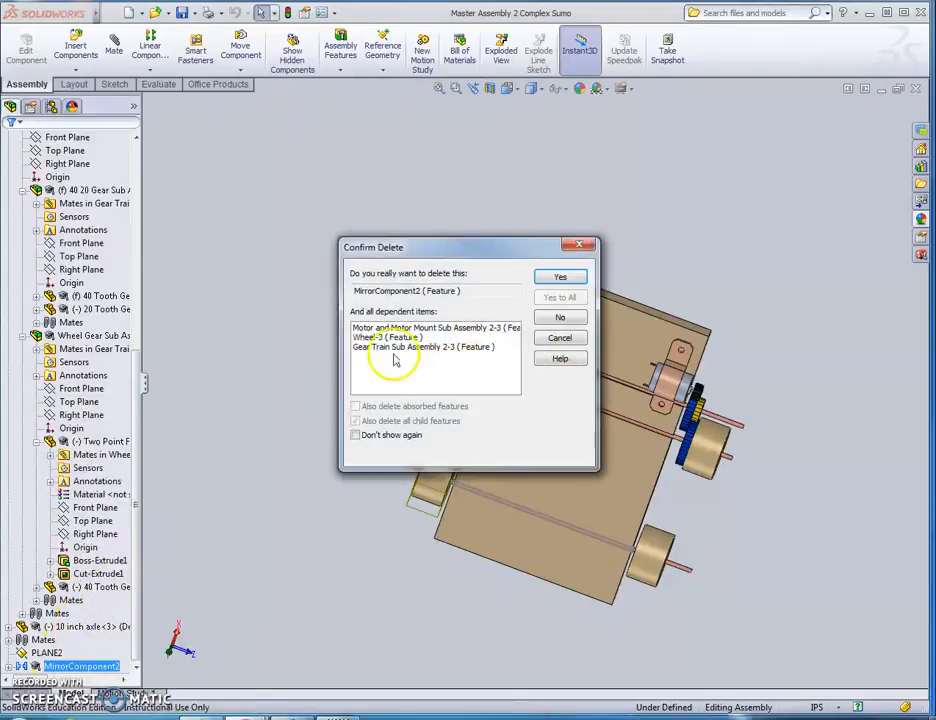
pyautogui.click(558, 278)
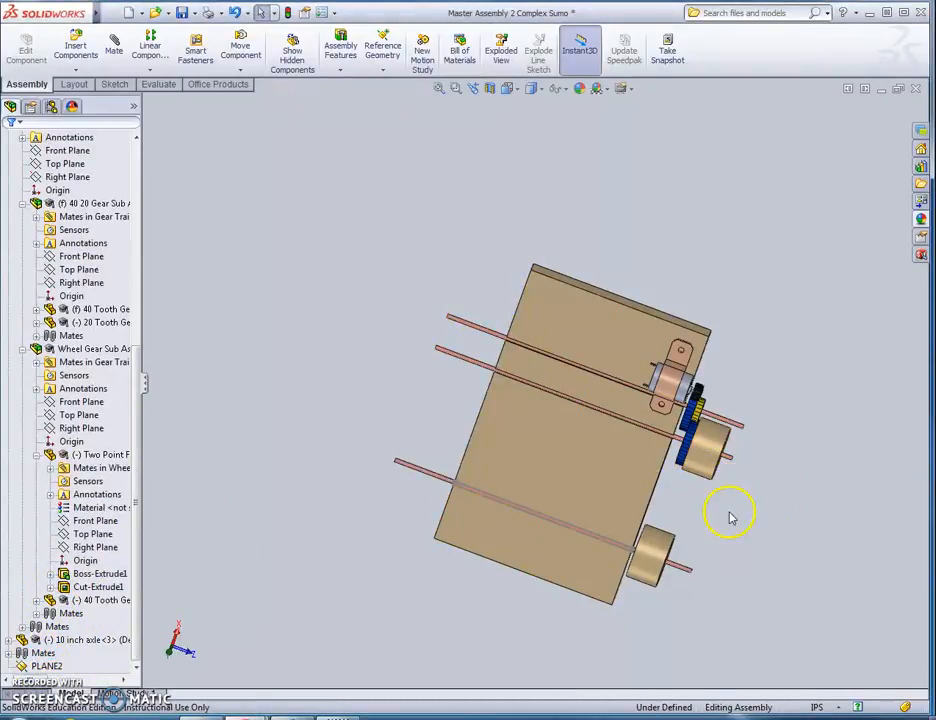
pyautogui.moveTo(725, 514); pyautogui.dragTo(794, 501, button='middle')
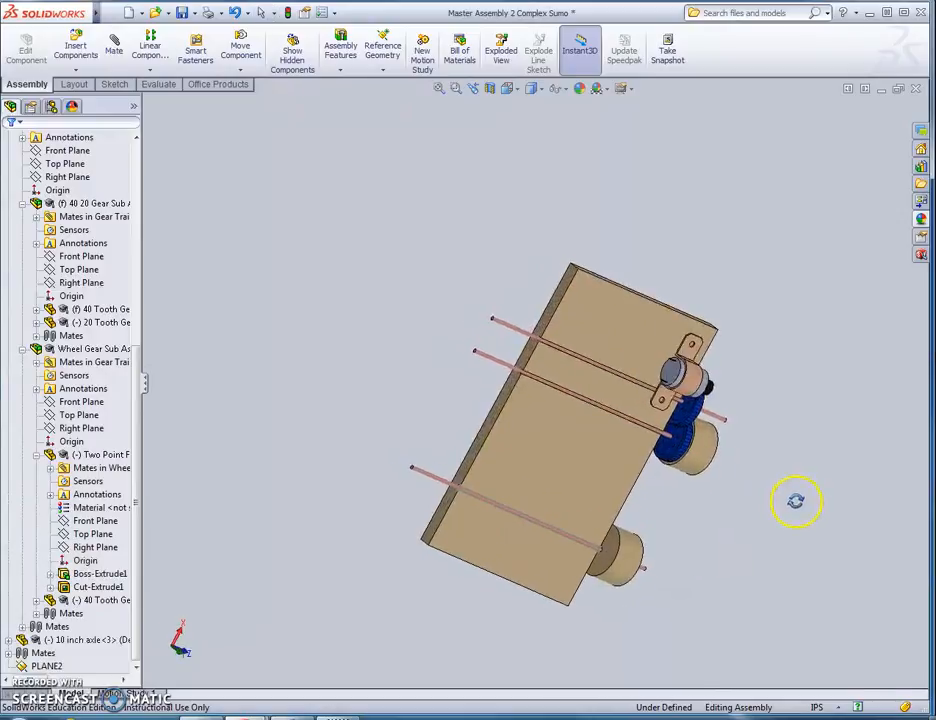
pyautogui.scroll(-3, 661, 484)
pyautogui.scroll(-3, 661, 484)
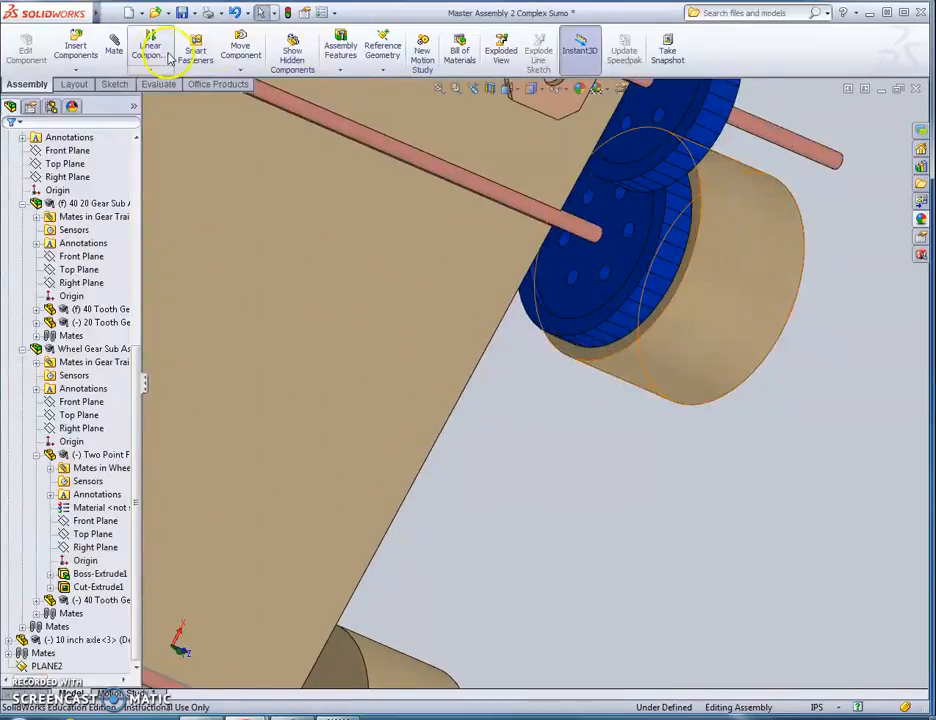
pyautogui.click(116, 48)
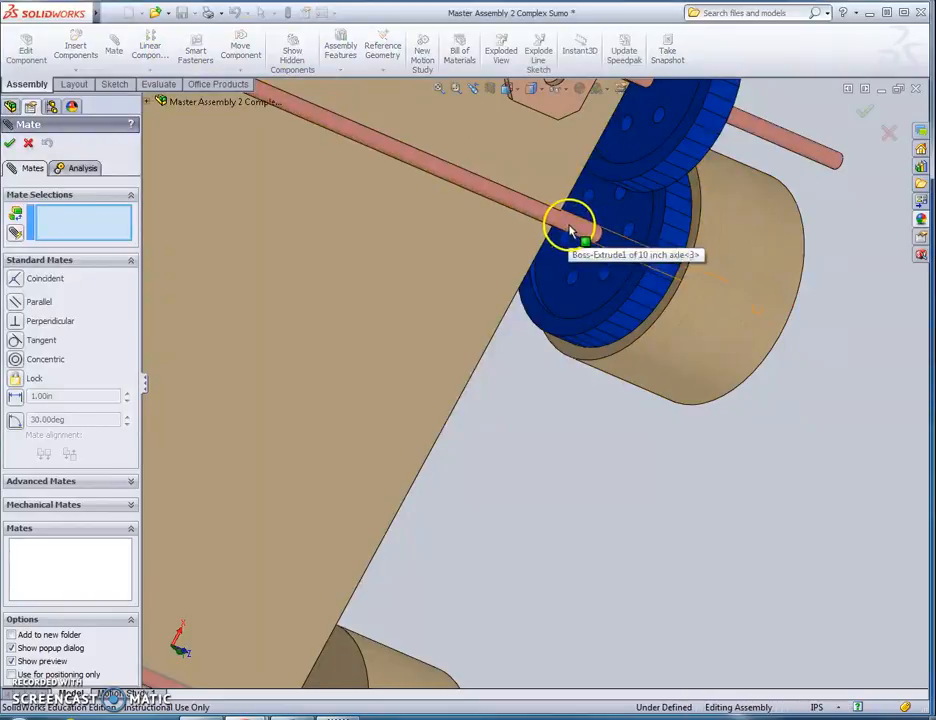
pyautogui.click(583, 238)
pyautogui.scroll(-5, 603, 252)
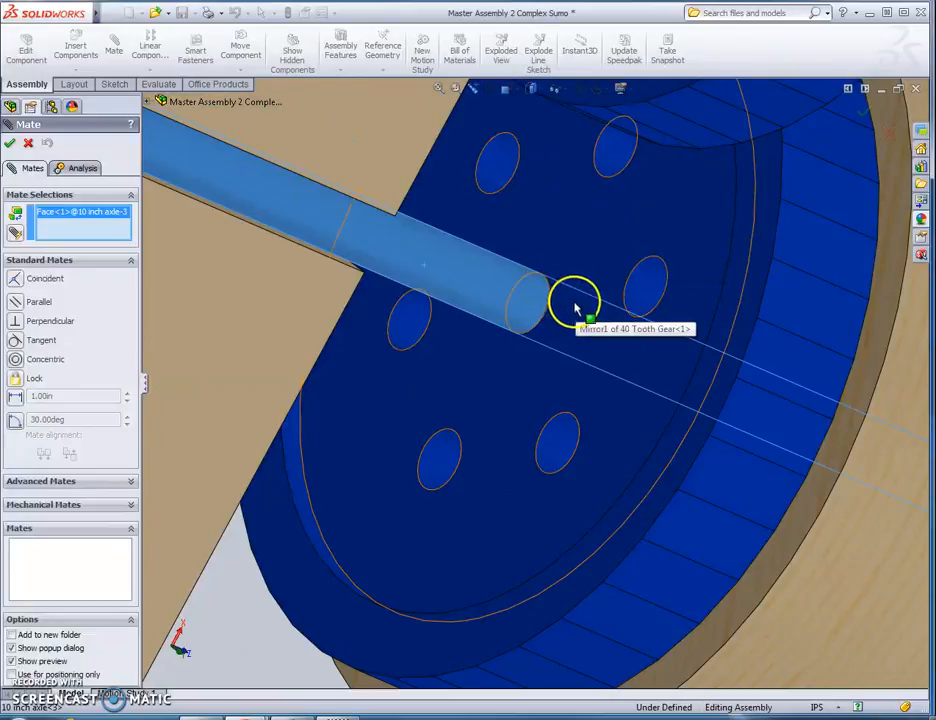
pyautogui.scroll(-3, 548, 302)
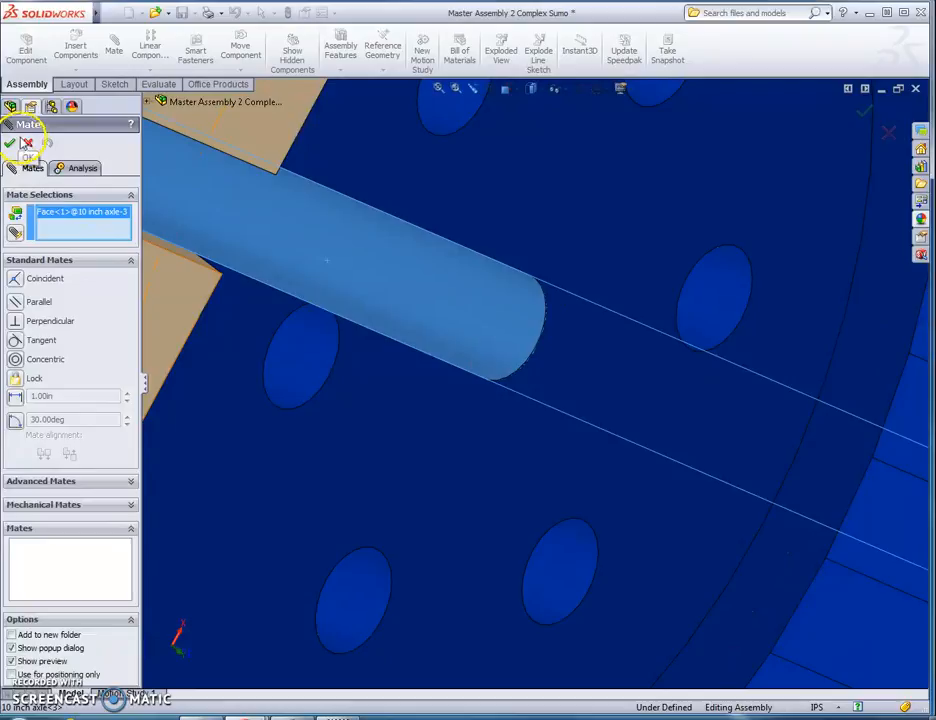
pyautogui.click(14, 113)
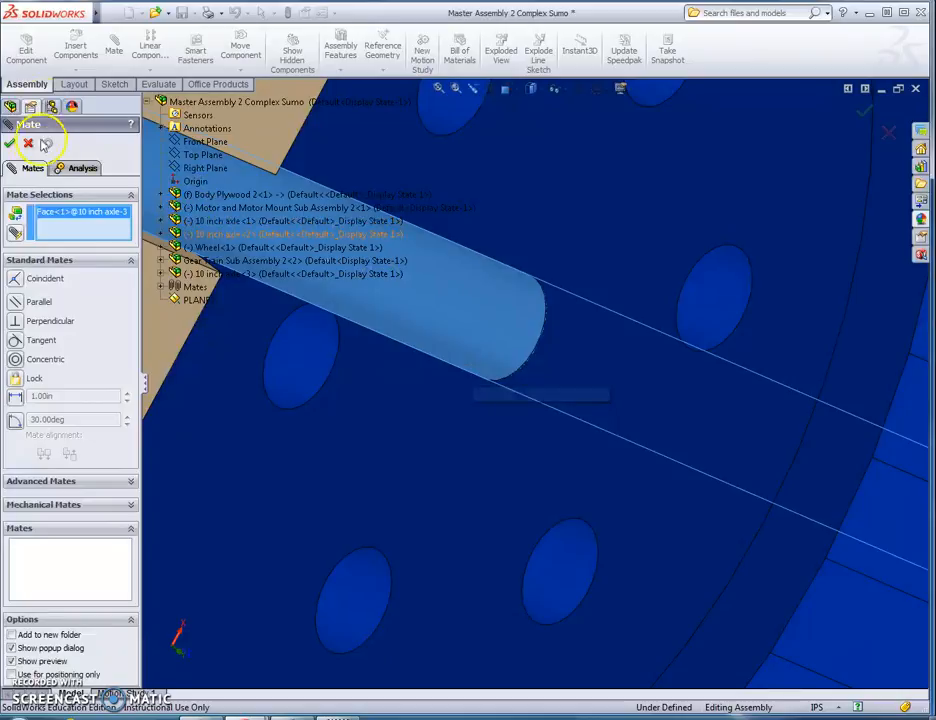
pyautogui.click(28, 143)
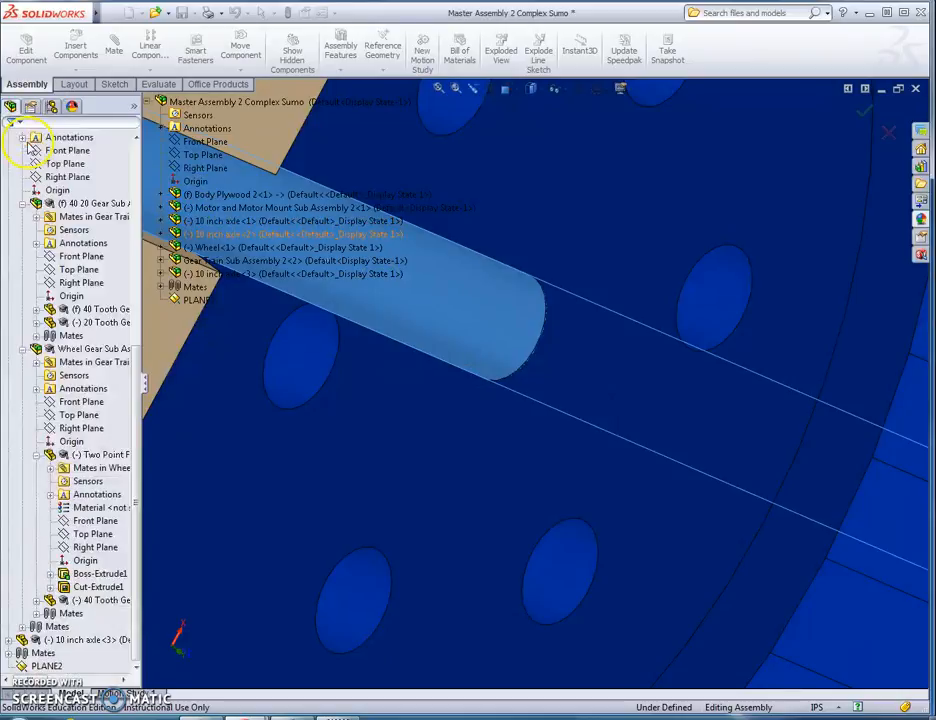
# Inspect the 10 inch axle's fit through the wheel gear and the meshing gear train beside the motor, and save the assembly
pyautogui.moveTo(230, 323); pyautogui.dragTo(722, 452, button='middle')
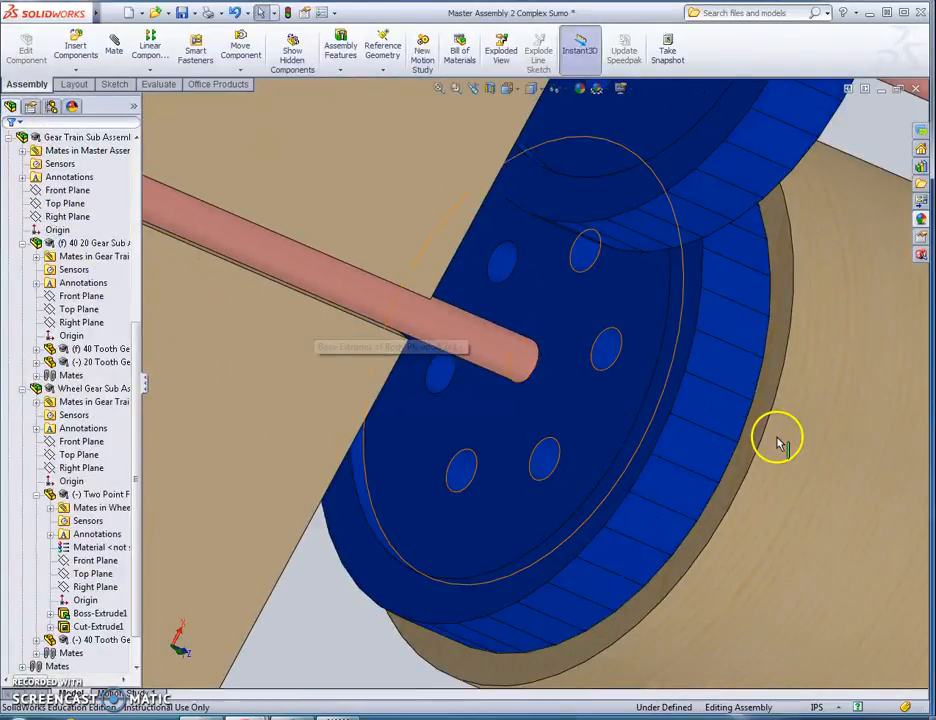
pyautogui.scroll(5, 777, 441)
pyautogui.moveTo(815, 464); pyautogui.dragTo(680, 493, button='middle')
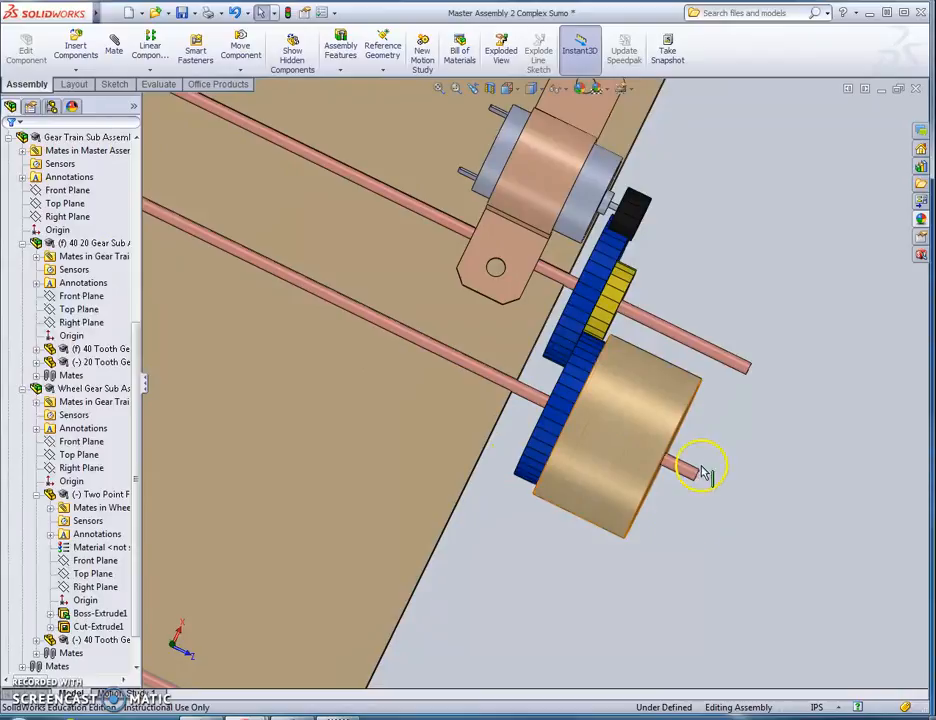
pyautogui.moveTo(517, 423); pyautogui.dragTo(403, 313, button='middle')
pyautogui.scroll(-5, 549, 416)
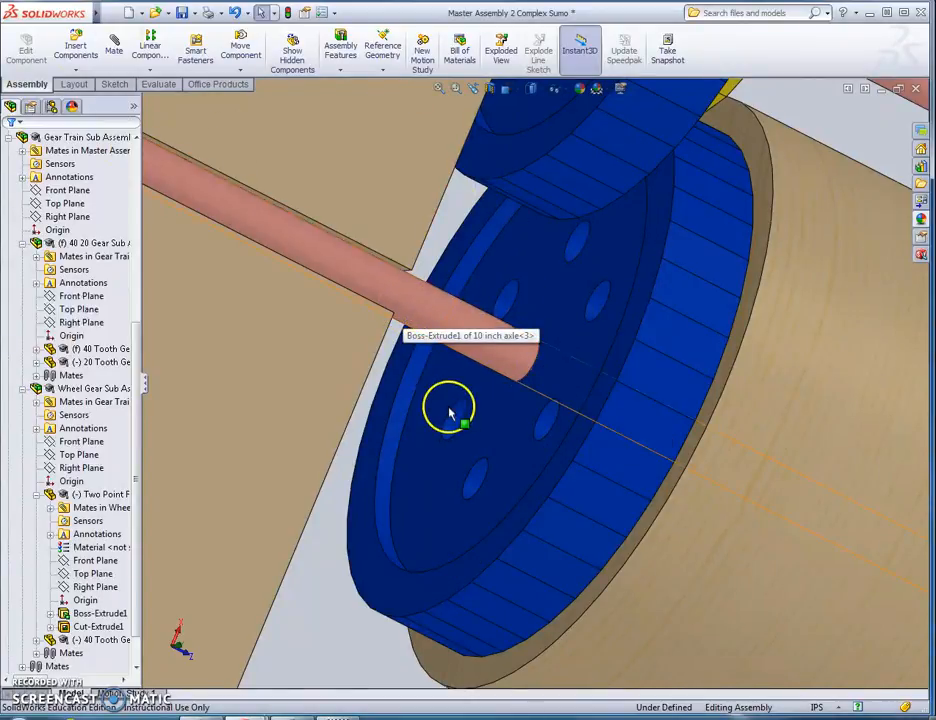
pyautogui.scroll(3, 450, 408)
pyautogui.moveTo(452, 410); pyautogui.dragTo(460, 403, button='middle')
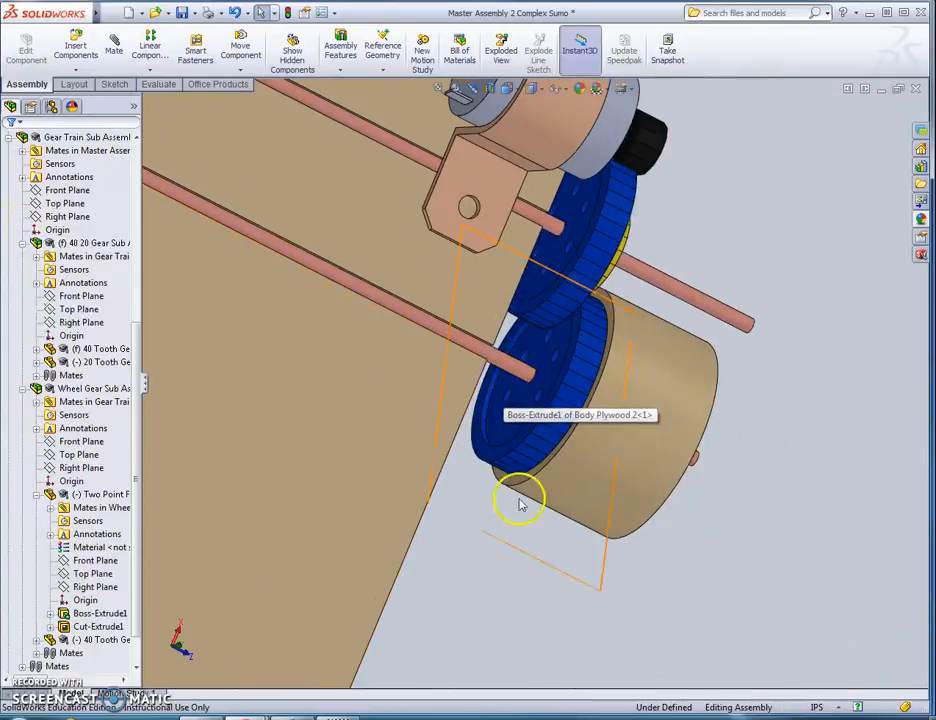
pyautogui.moveTo(770, 620); pyautogui.dragTo(652, 600, button='middle')
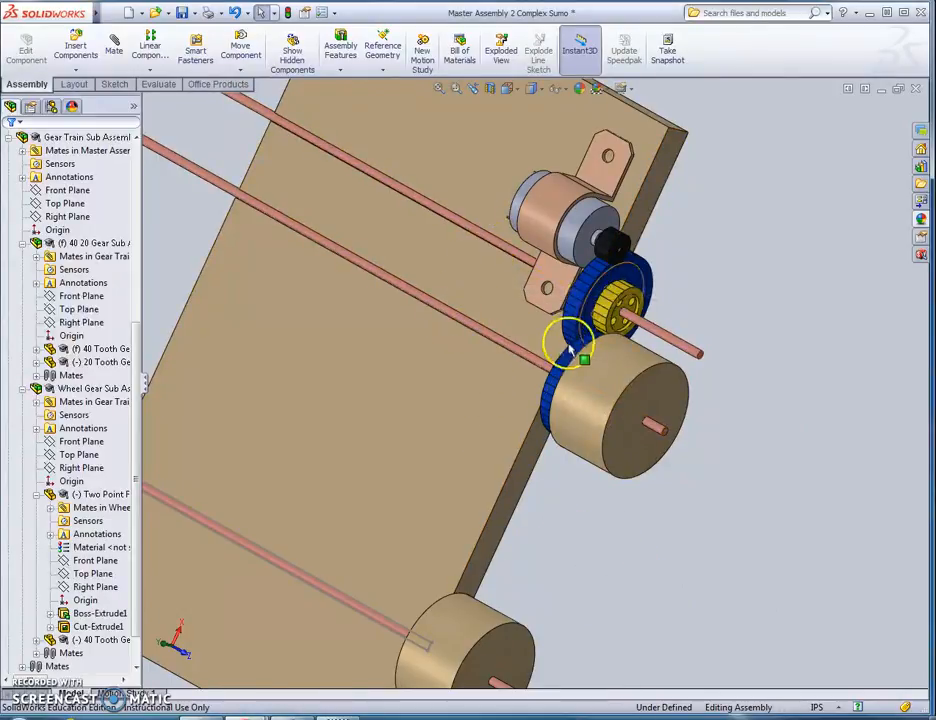
pyautogui.moveTo(733, 428)
pyautogui.mouseDown(button='middle')
pyautogui.moveTo(780, 438)
pyautogui.moveTo(728, 424)
pyautogui.mouseUp(button='middle')
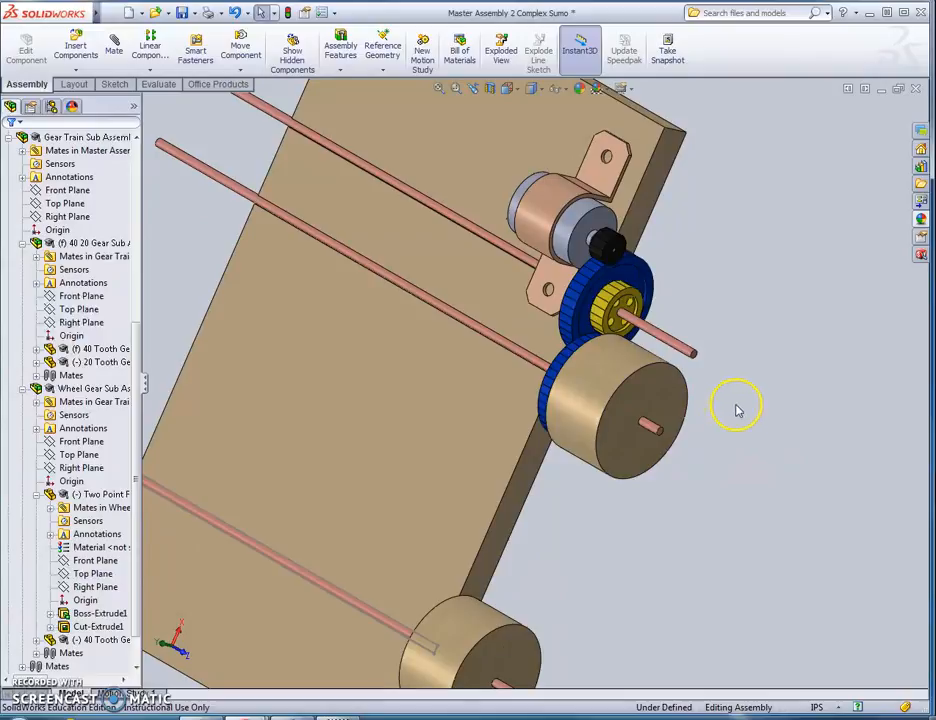
pyautogui.click(184, 14)
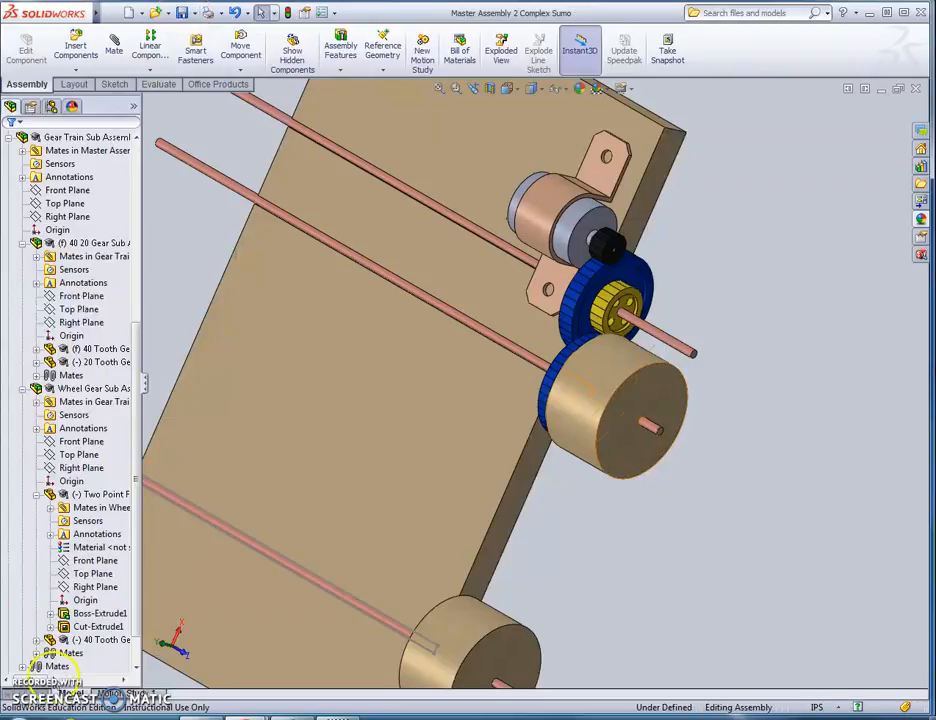